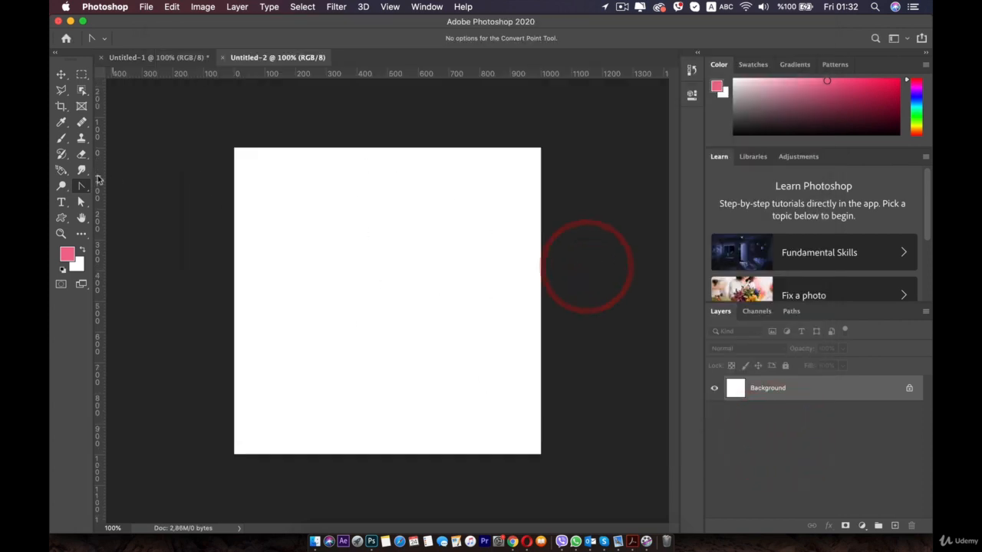
Draw a rectangle shape of about 533 × 670 px and move it toward the canvas's upper-left area
{"action": "left_click", "coordinate": [63, 218]}
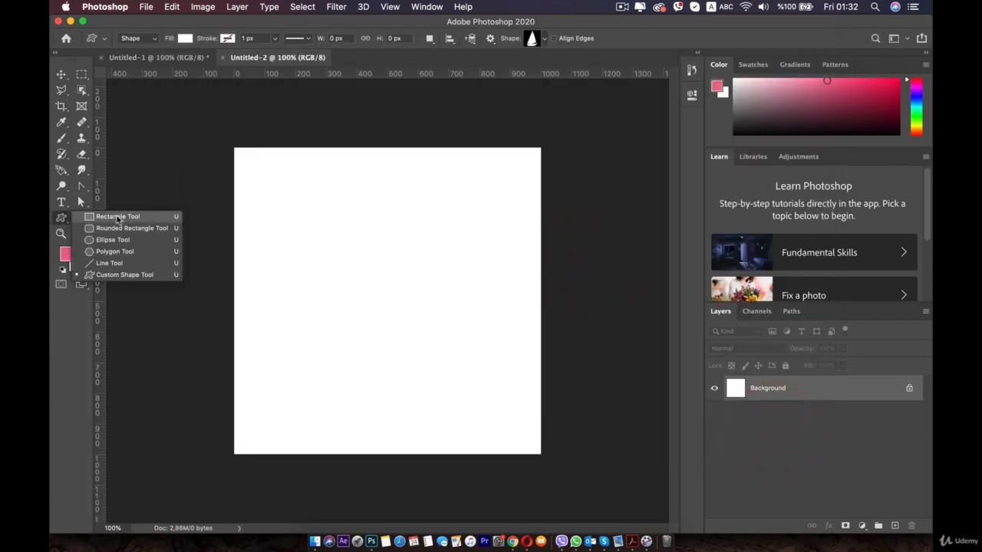
{"action": "left_click", "coordinate": [121, 218]}
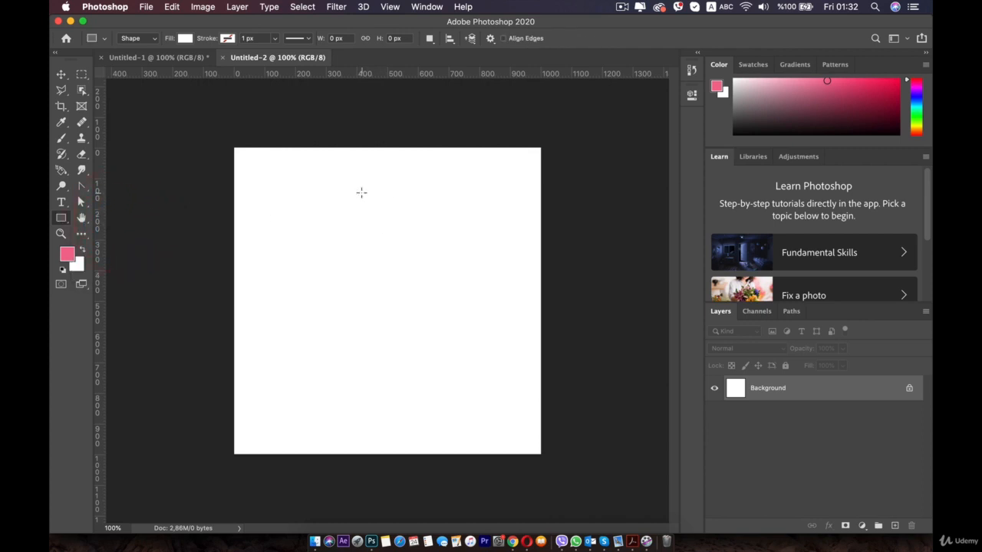
{"action": "left_click_drag", "start_coordinate": [344, 192], "coordinate": [505, 398]}
{"action": "key", "text": "shift"}
{"action": "left_click_drag", "start_coordinate": [428, 252], "coordinate": [376, 230]}
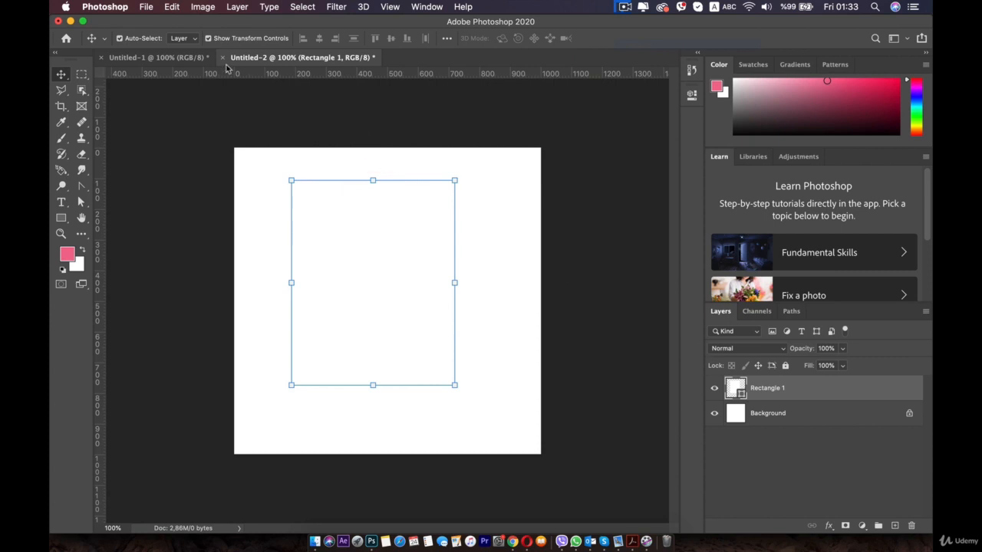
Fill the rectangle shape with dark red #a61425
{"action": "left_click", "coordinate": [80, 202]}
{"action": "left_click", "coordinate": [388, 259]}
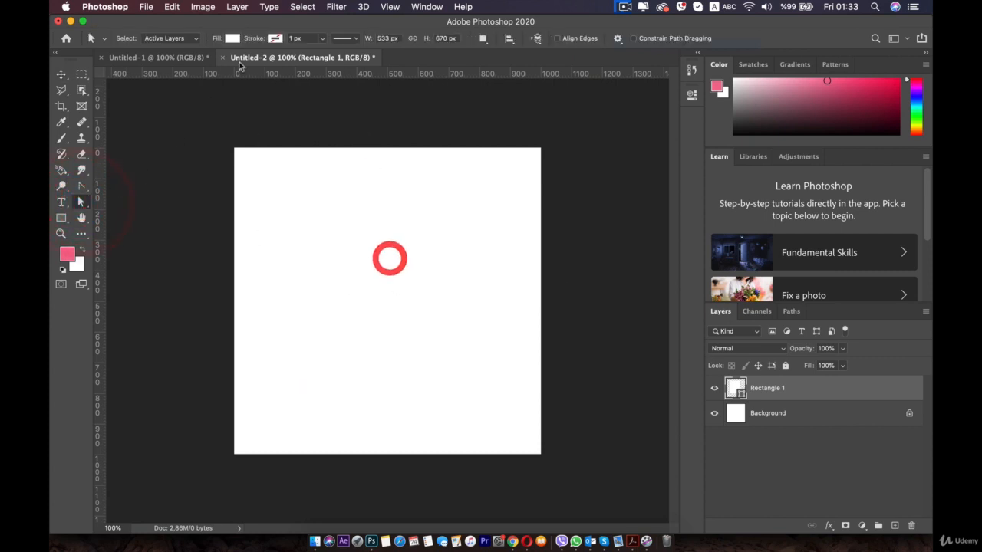
{"action": "left_click", "coordinate": [362, 248]}
{"action": "left_click", "coordinate": [768, 390]}
{"action": "left_click", "coordinate": [232, 38]}
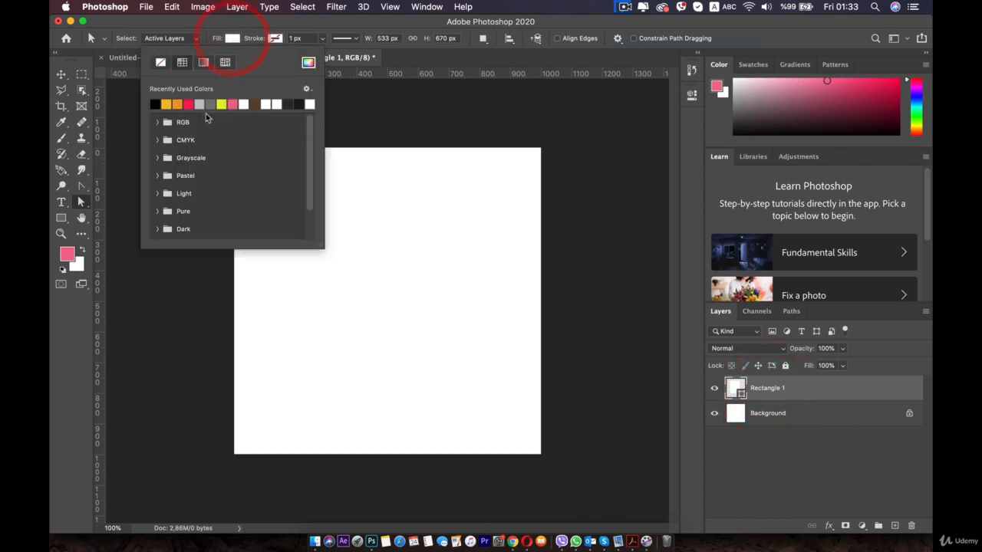
{"action": "left_click", "coordinate": [188, 104]}
{"action": "left_click", "coordinate": [308, 62]}
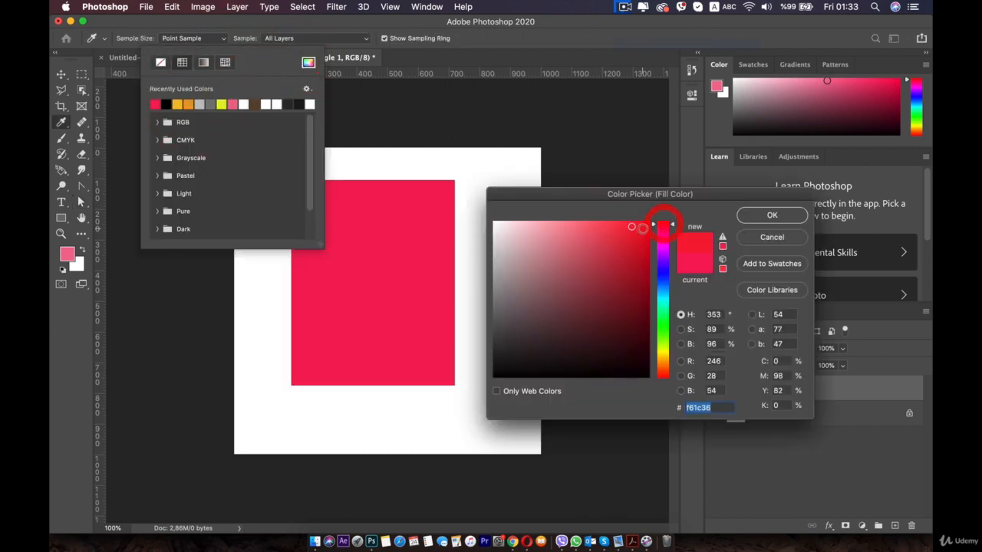
{"action": "left_click_drag", "start_coordinate": [638, 234], "coordinate": [632, 266]}
{"action": "left_click", "coordinate": [771, 215]}
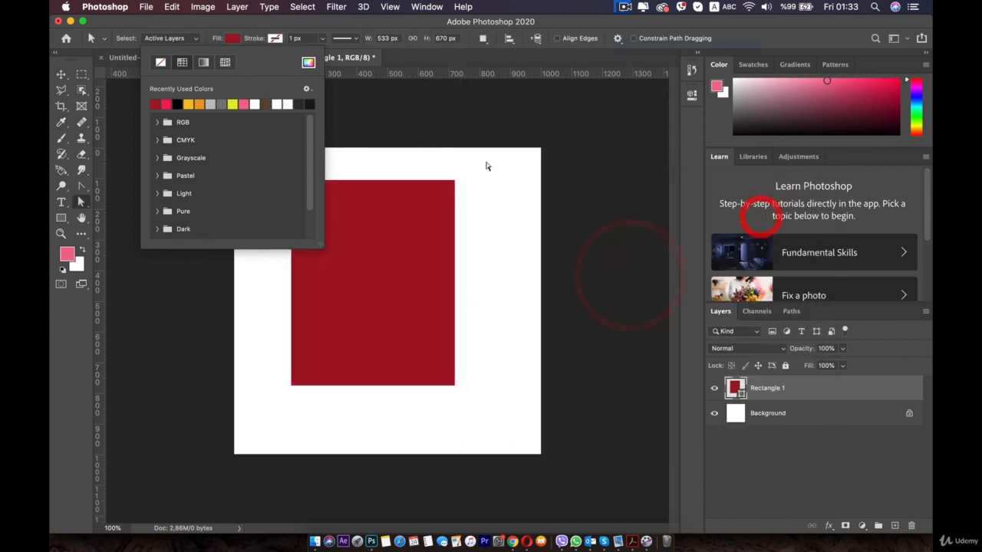
Change the rectangle layer's solid colour to a brighter red
{"action": "double_click", "coordinate": [740, 392]}
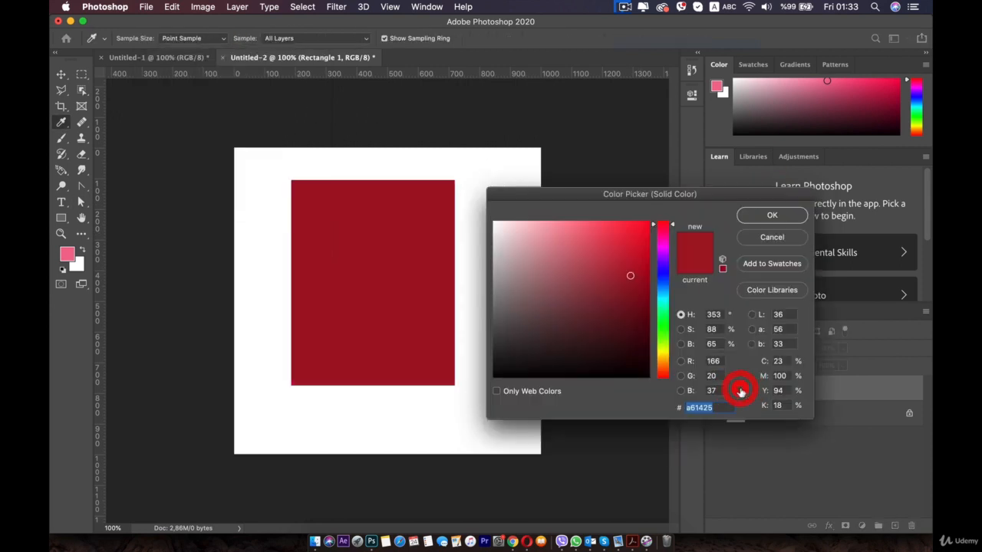
{"action": "mouse_move", "coordinate": [625, 249]}
{"action": "left_mouse_down"}
{"action": "mouse_move", "coordinate": [608, 236]}
{"action": "mouse_move", "coordinate": [626, 233]}
{"action": "left_mouse_up"}
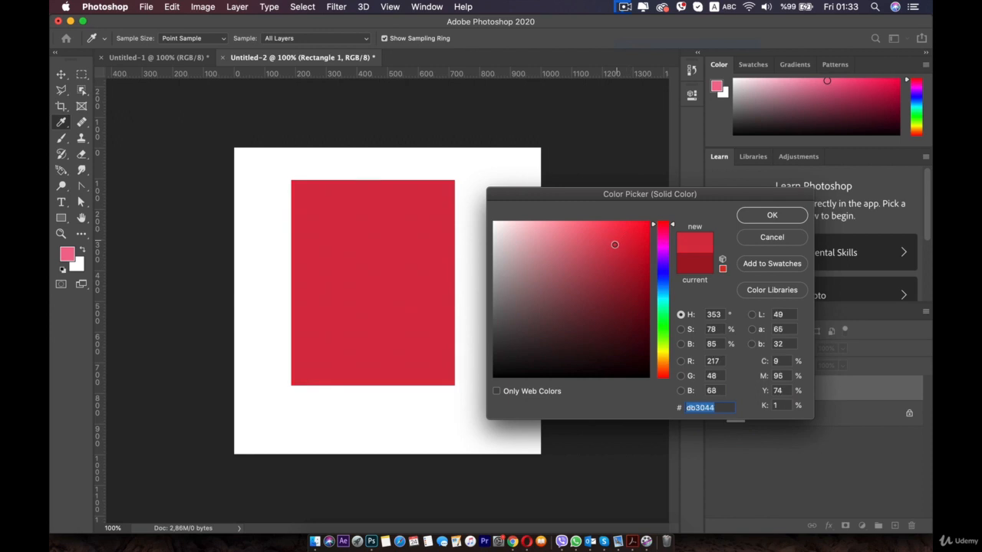
{"action": "left_click", "coordinate": [758, 214]}
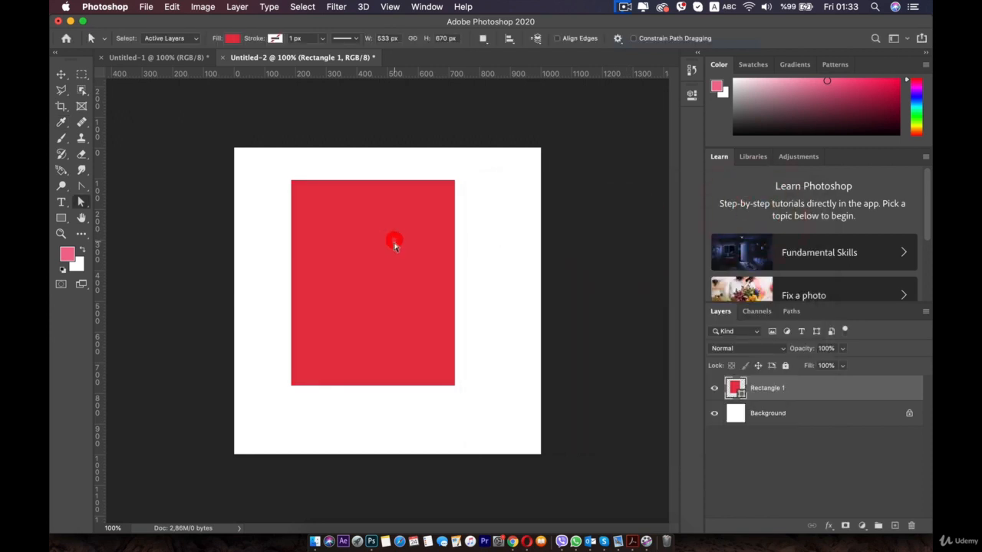
Move the red rectangle up and to the left, and stretch its height to about 110.55% from the bottom edge
{"action": "left_click", "coordinate": [61, 74]}
{"action": "left_click_drag", "start_coordinate": [346, 261], "coordinate": [307, 248]}
{"action": "left_click_drag", "start_coordinate": [333, 375], "coordinate": [335, 396]}
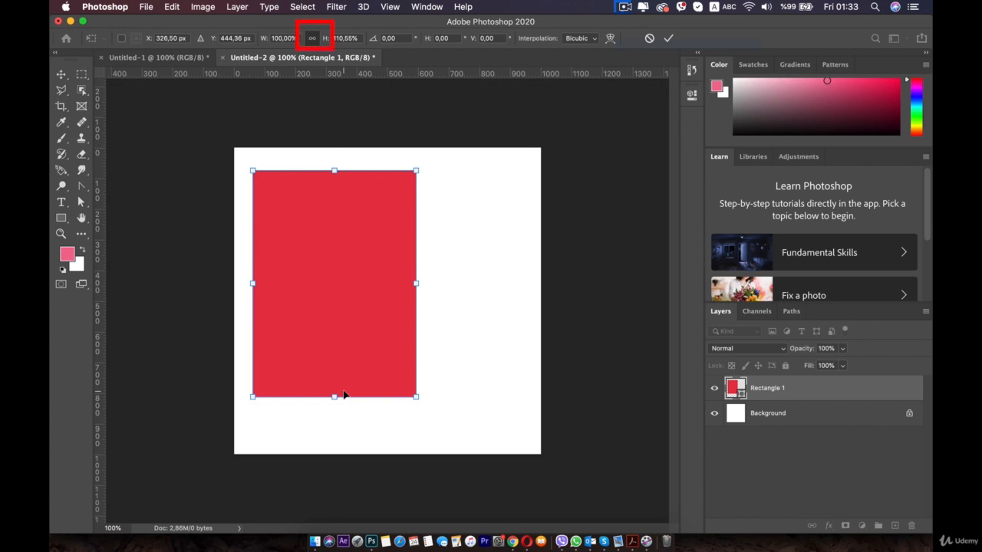
Delete the red rectangle from the canvas
{"action": "key", "text": "BackSpace"}
{"action": "left_click", "coordinate": [372, 278]}
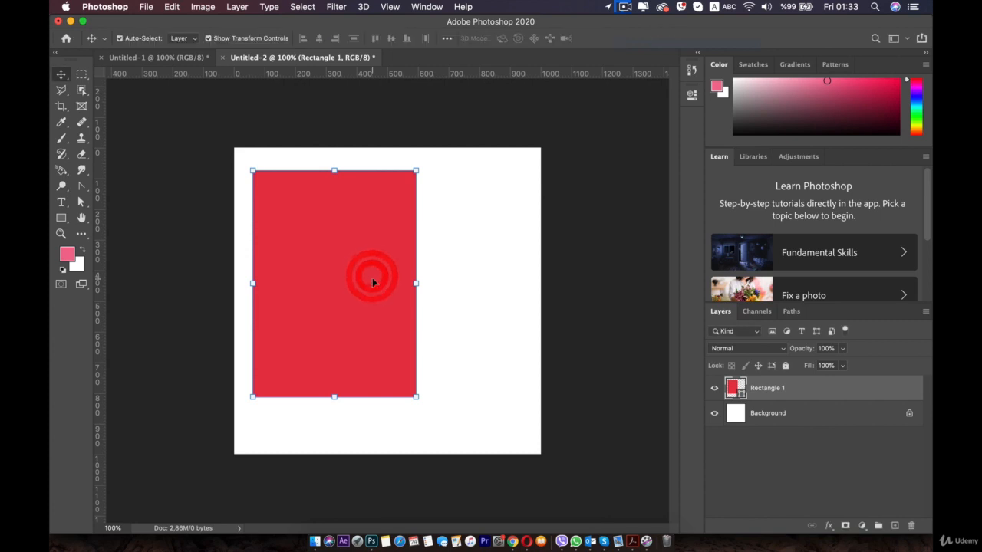
{"action": "key", "text": "BackSpace"}
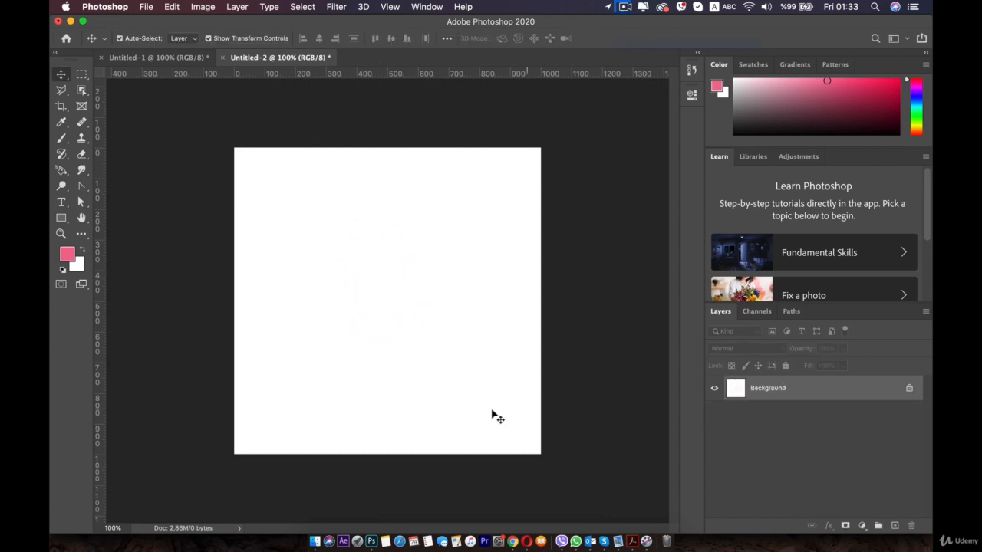
Draw a rectangle shape of about 592 × 773 px, starting near the canvas's upper-left corner
{"action": "left_click", "coordinate": [151, 212]}
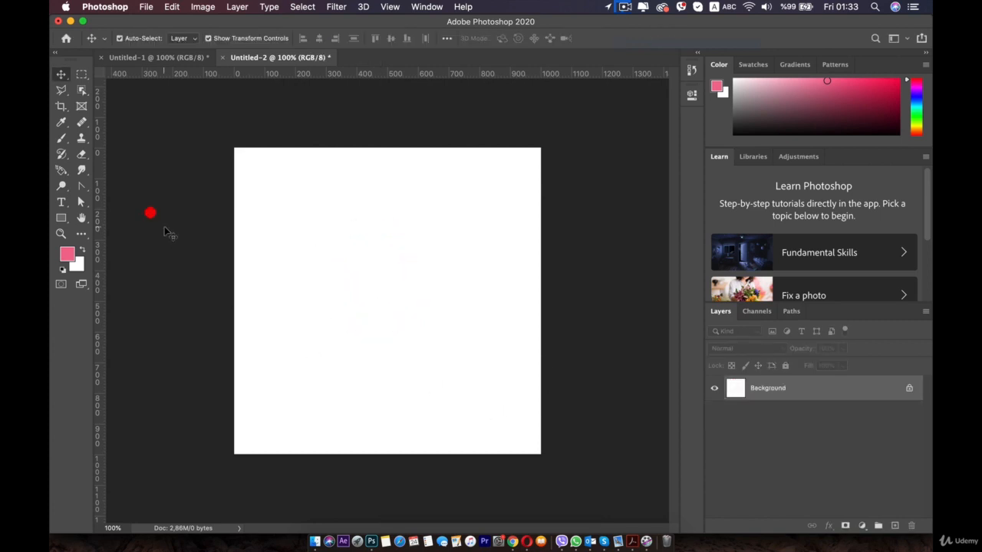
{"action": "left_click", "coordinate": [61, 219]}
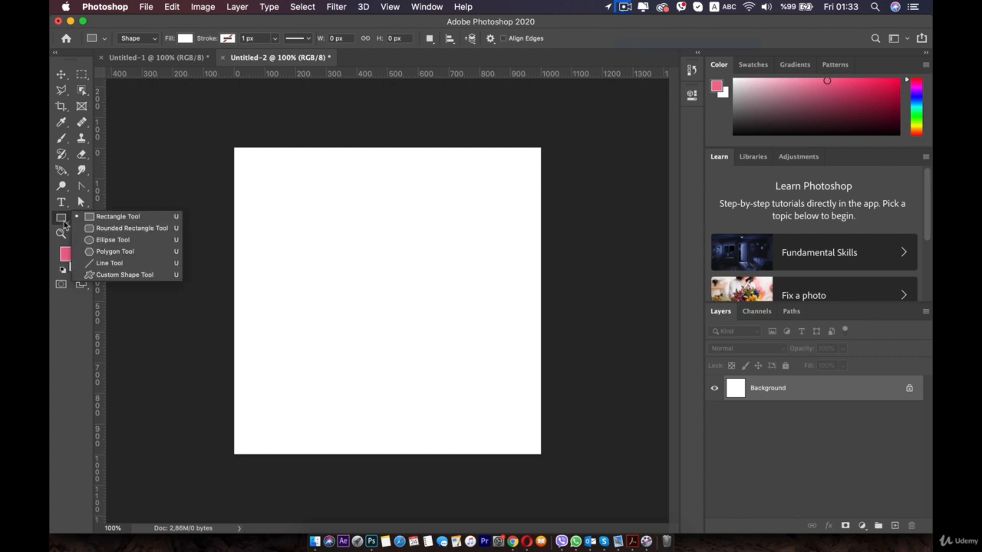
{"action": "left_click", "coordinate": [119, 216]}
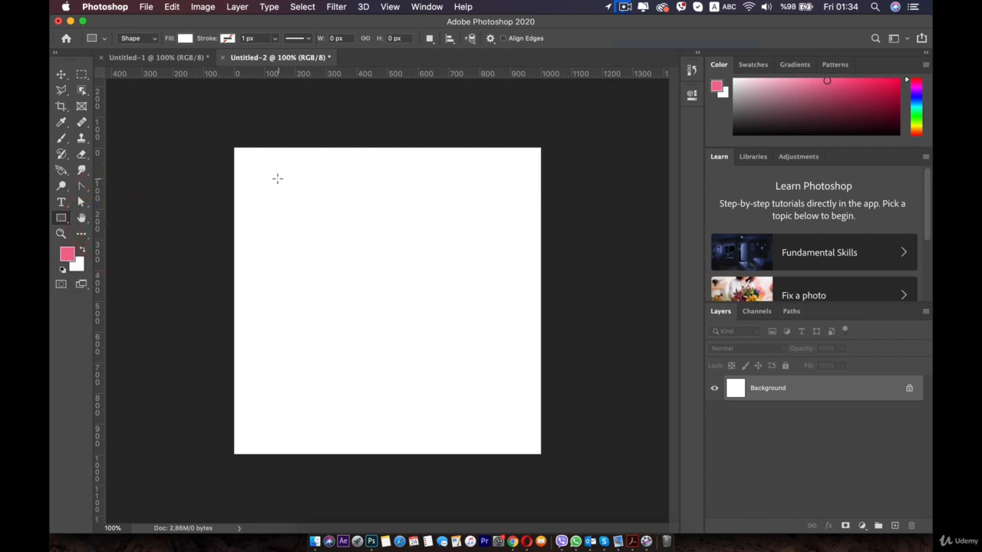
{"action": "left_click_drag", "start_coordinate": [260, 174], "coordinate": [441, 411]}
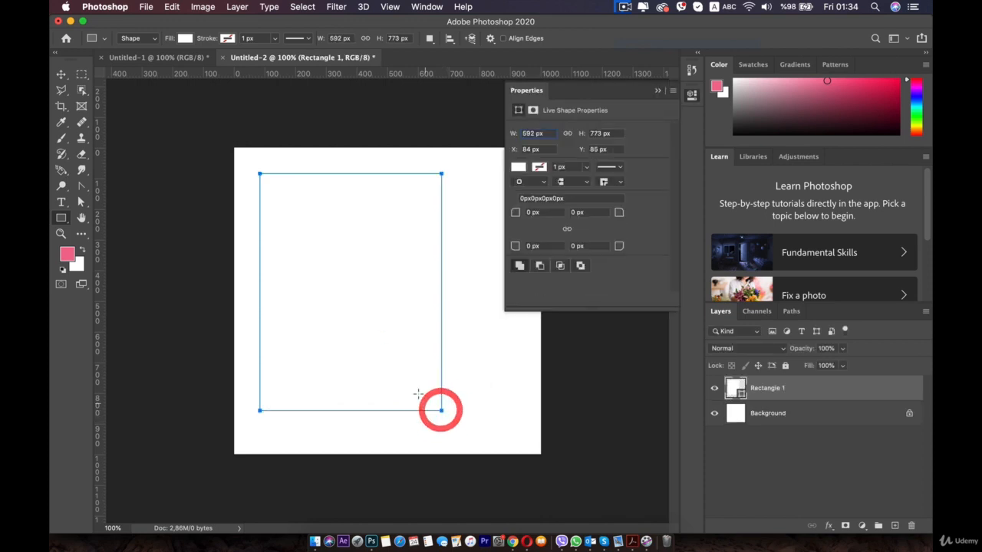
Fill the new rectangle with light red #e94d5f
{"action": "left_click", "coordinate": [519, 167]}
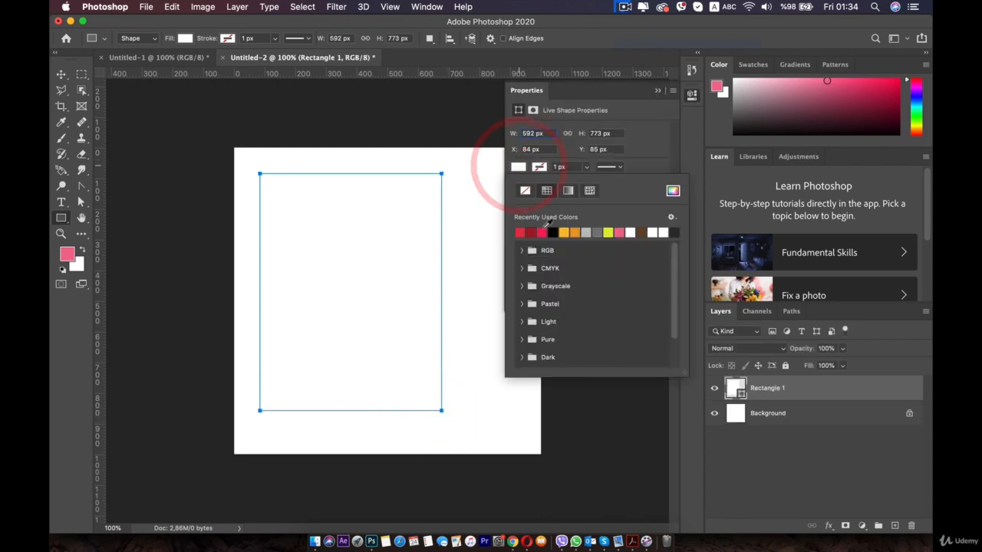
{"action": "left_click", "coordinate": [520, 231]}
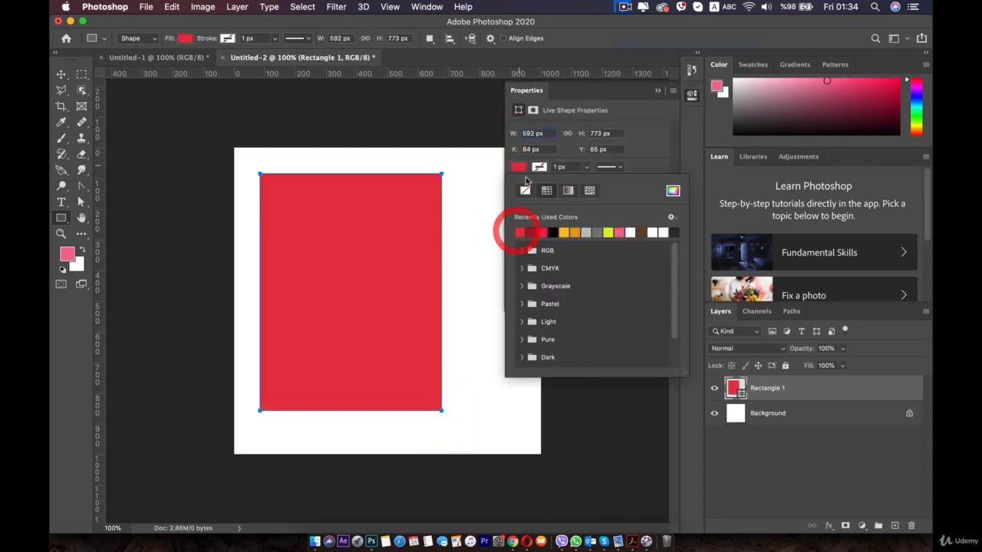
{"action": "left_click", "coordinate": [672, 191]}
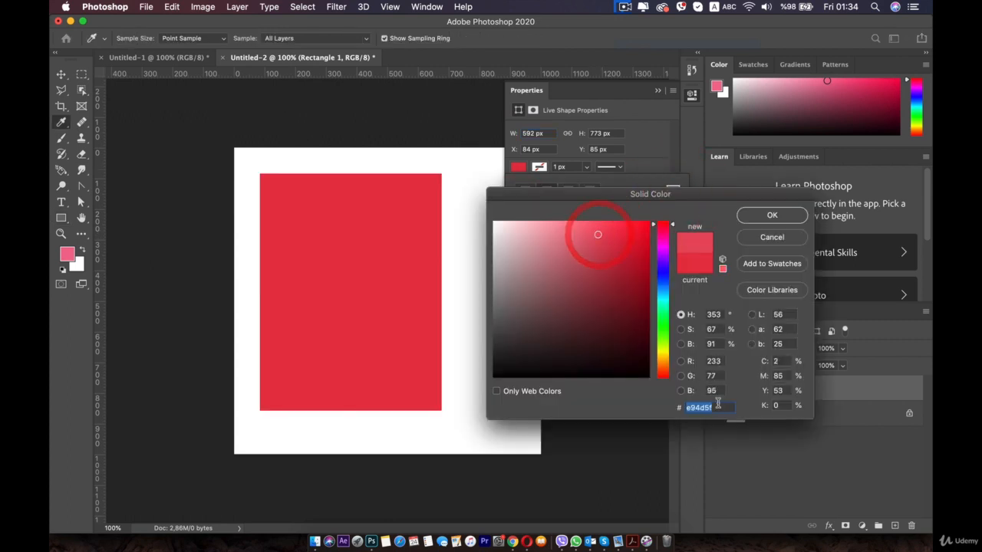
{"action": "left_click", "coordinate": [766, 216]}
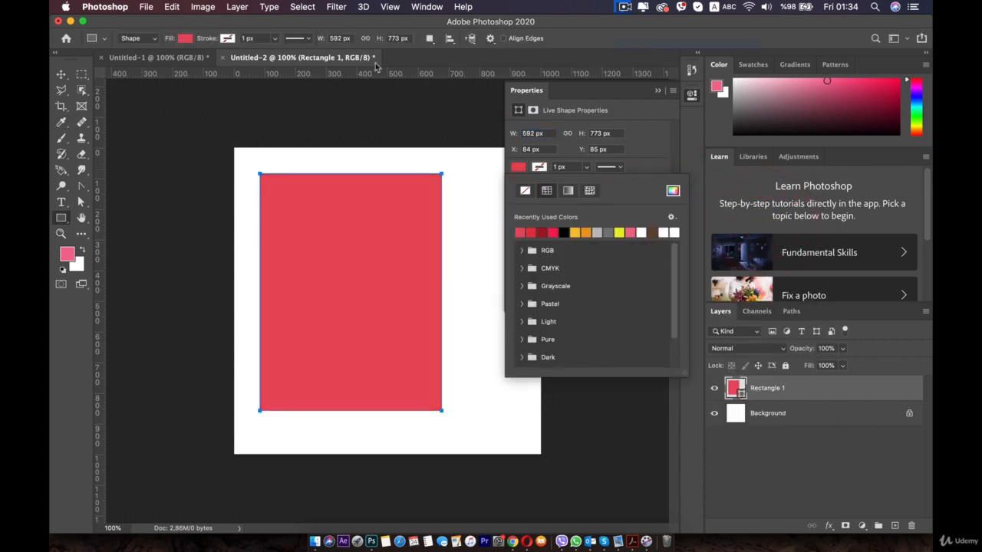
{"action": "left_click", "coordinate": [700, 100]}
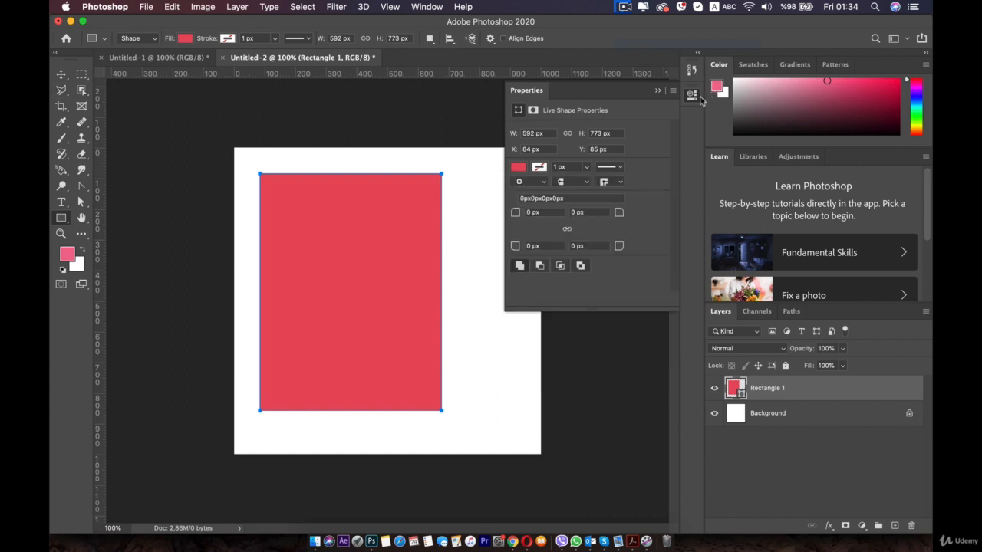
Round the rectangle's top-left and bottom-right corners to a 174 px radius
{"action": "key", "text": "v"}
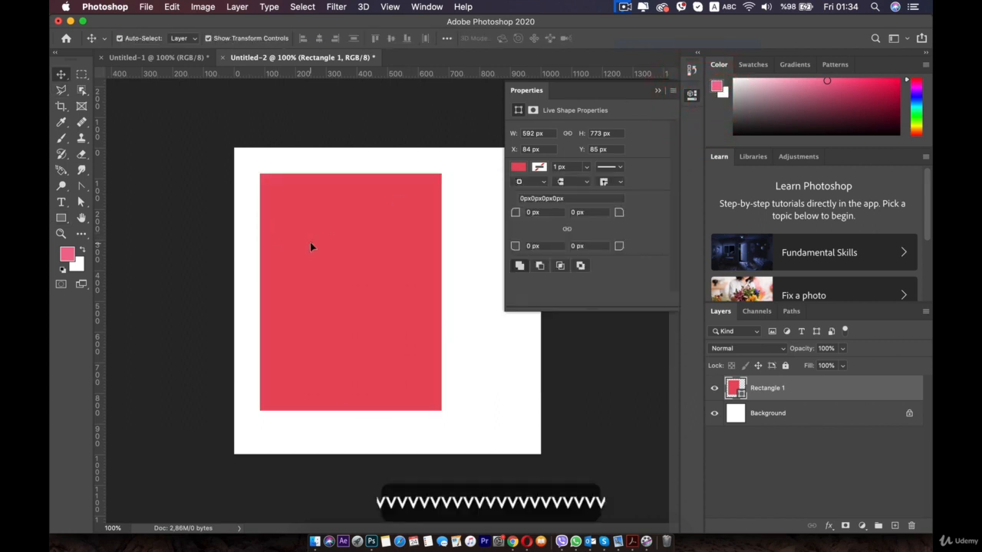
{"action": "left_click", "coordinate": [309, 242]}
{"action": "left_click_drag", "start_coordinate": [338, 261], "coordinate": [338, 256]}
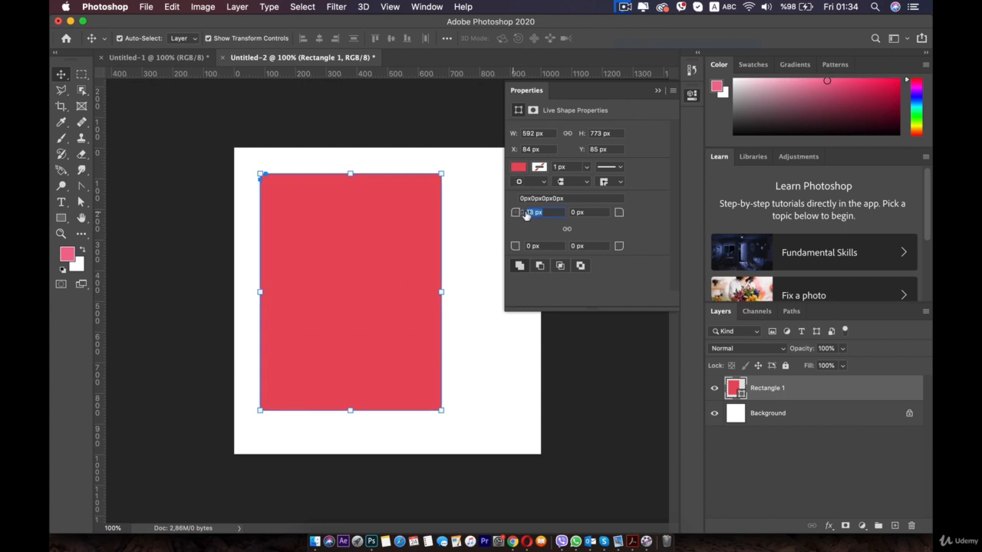
{"action": "left_click", "coordinate": [633, 188]}
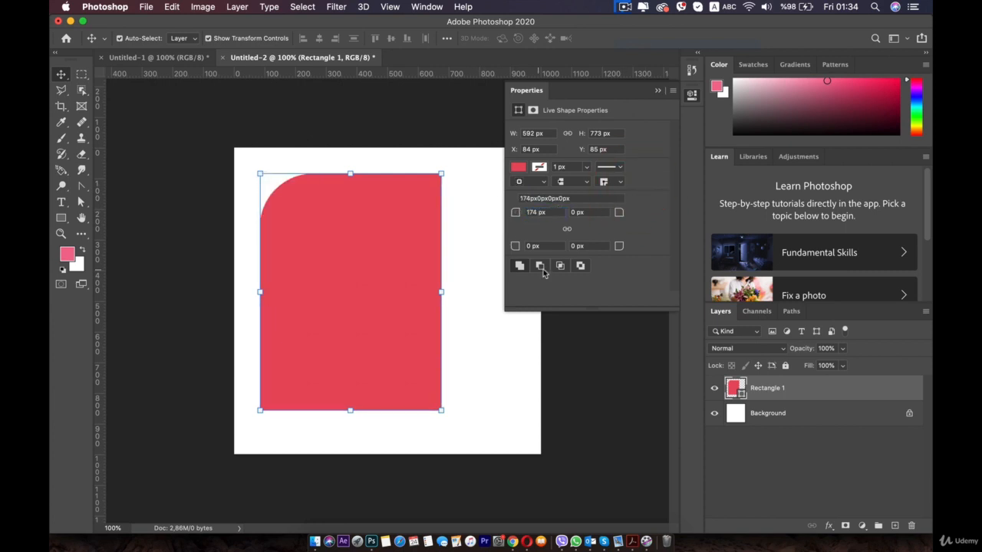
{"action": "key", "text": "super+c"}
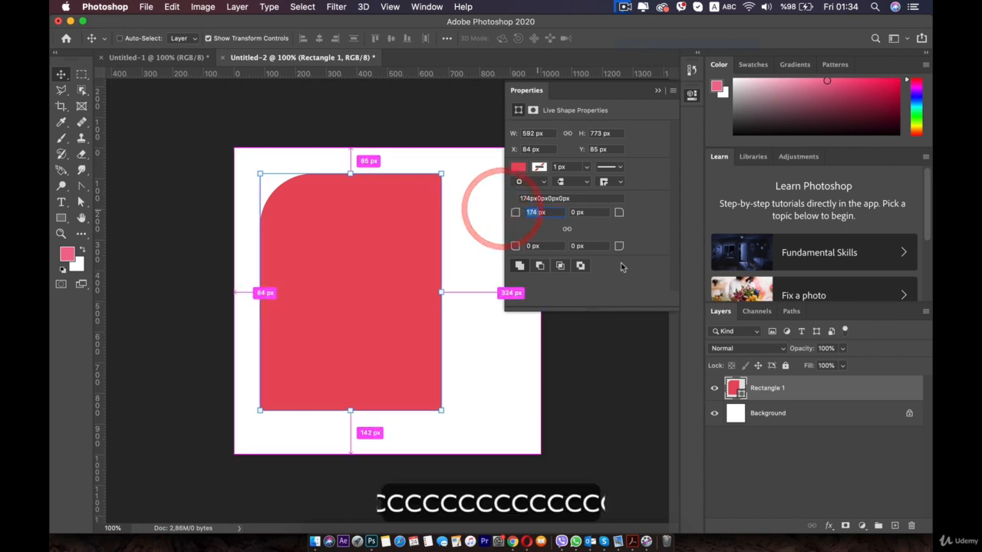
{"action": "key", "text": "super+v"}
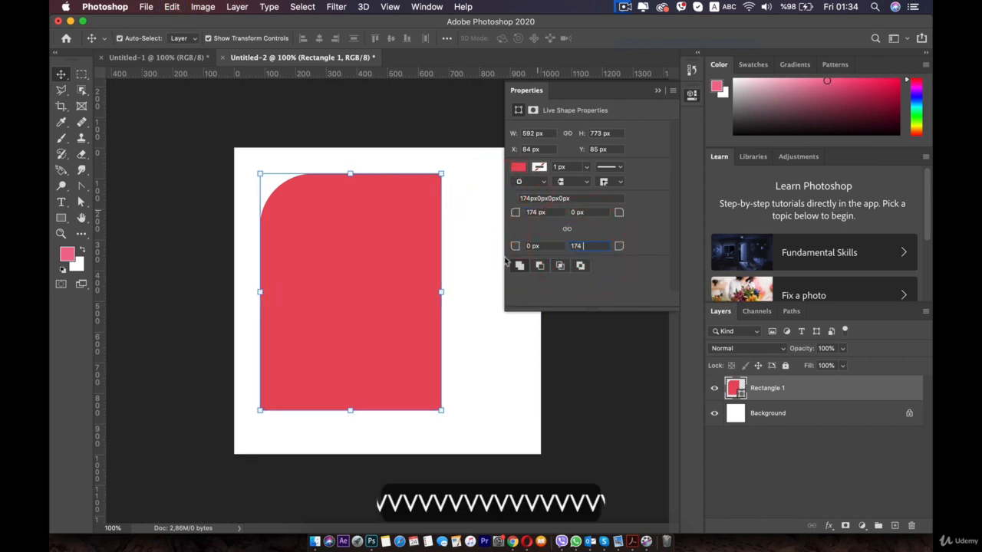
Duplicate the rounded rectangle, offset down and to the right over the original, and fill the copy with yellow
{"action": "left_click", "coordinate": [396, 259]}
{"action": "left_click_drag", "start_coordinate": [342, 270], "coordinate": [374, 283]}
{"action": "left_click", "coordinate": [519, 166]}
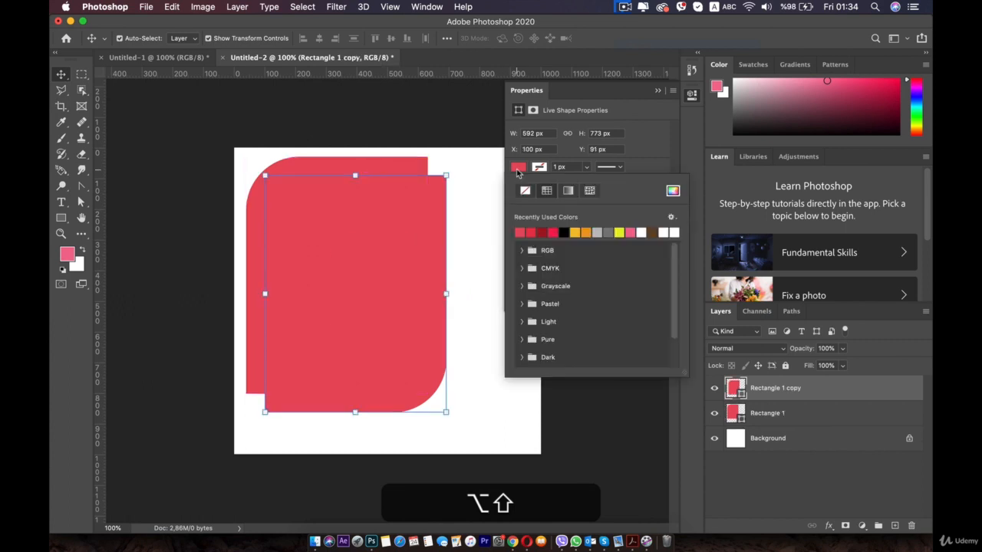
{"action": "left_click", "coordinate": [575, 233]}
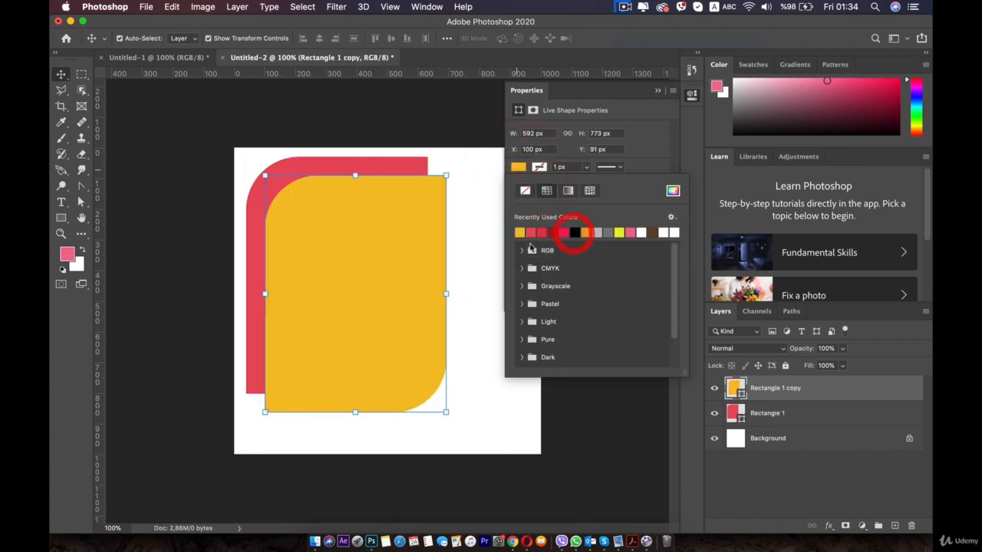
{"action": "left_click", "coordinate": [690, 95]}
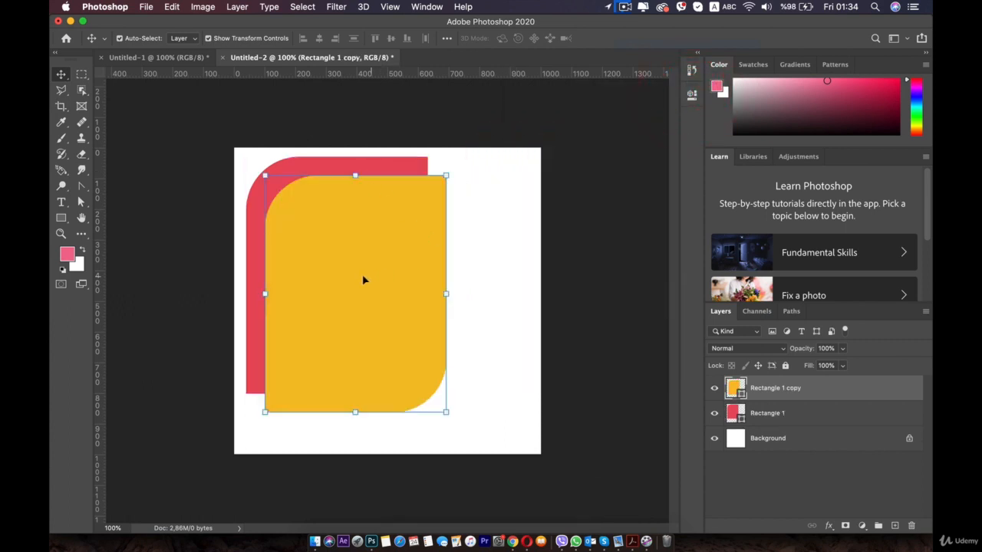
{"action": "left_click_drag", "start_coordinate": [311, 255], "coordinate": [321, 257]}
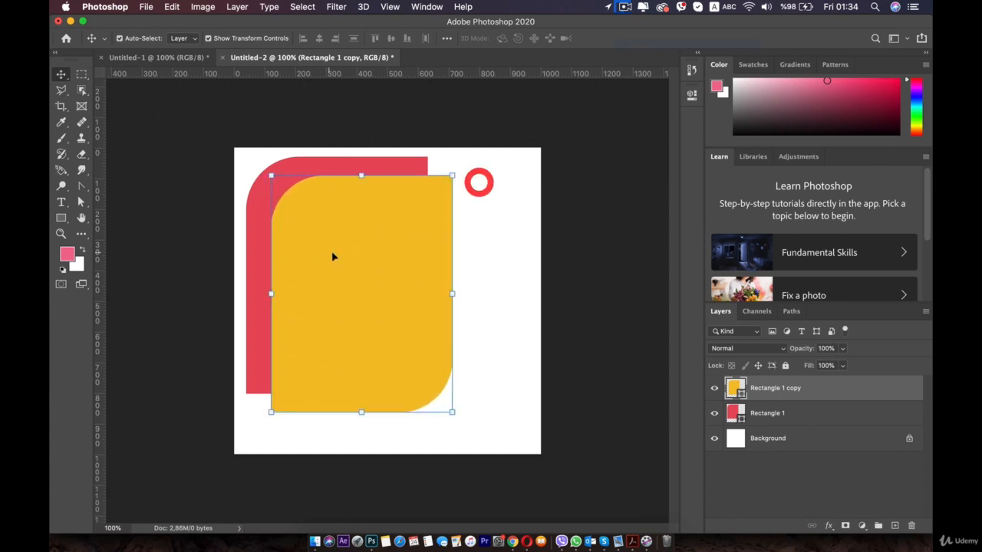
Change the solid colour of the front rectangle copy to light grey and deselect it
{"action": "double_click", "coordinate": [736, 389]}
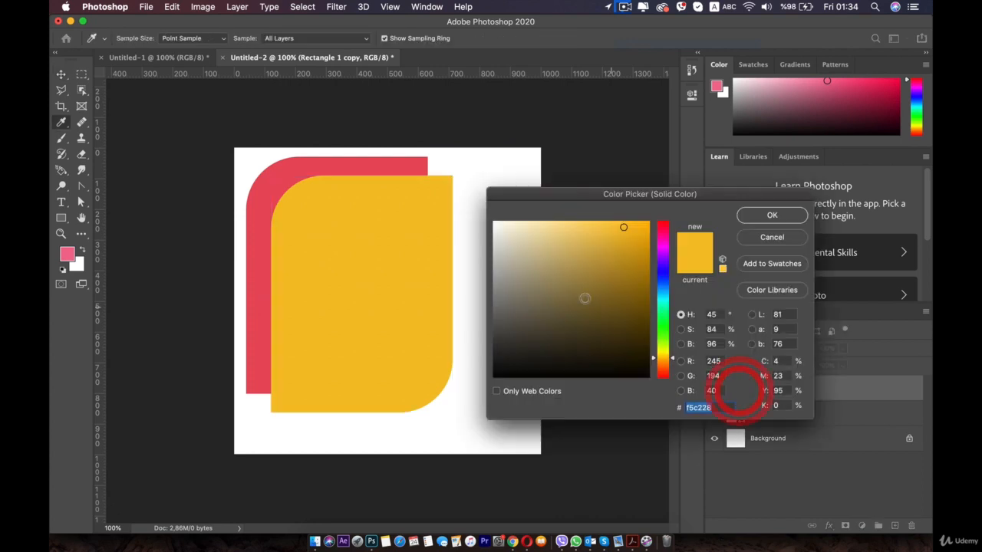
{"action": "left_click", "coordinate": [511, 288]}
{"action": "left_click_drag", "start_coordinate": [512, 285], "coordinate": [500, 249]}
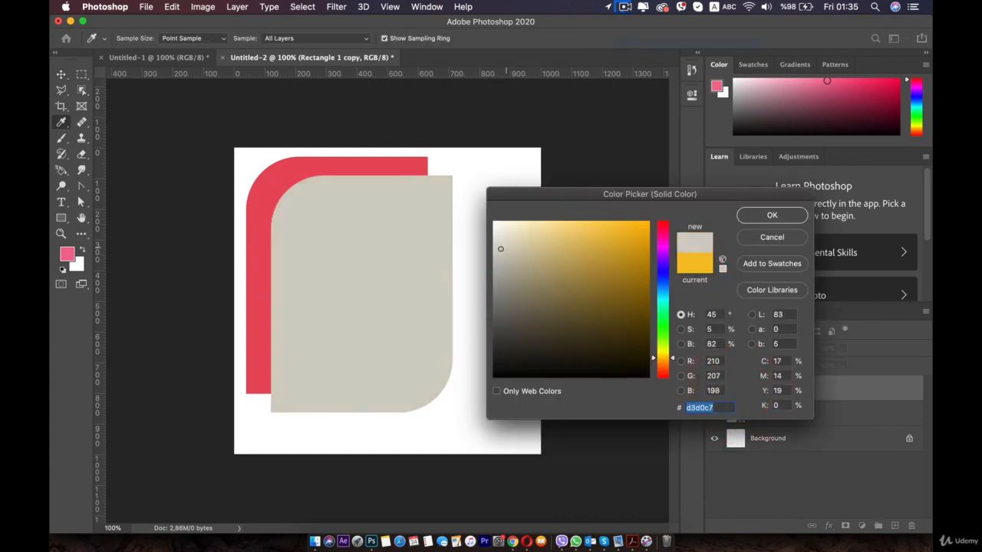
{"action": "left_click", "coordinate": [757, 214]}
{"action": "left_click", "coordinate": [432, 254]}
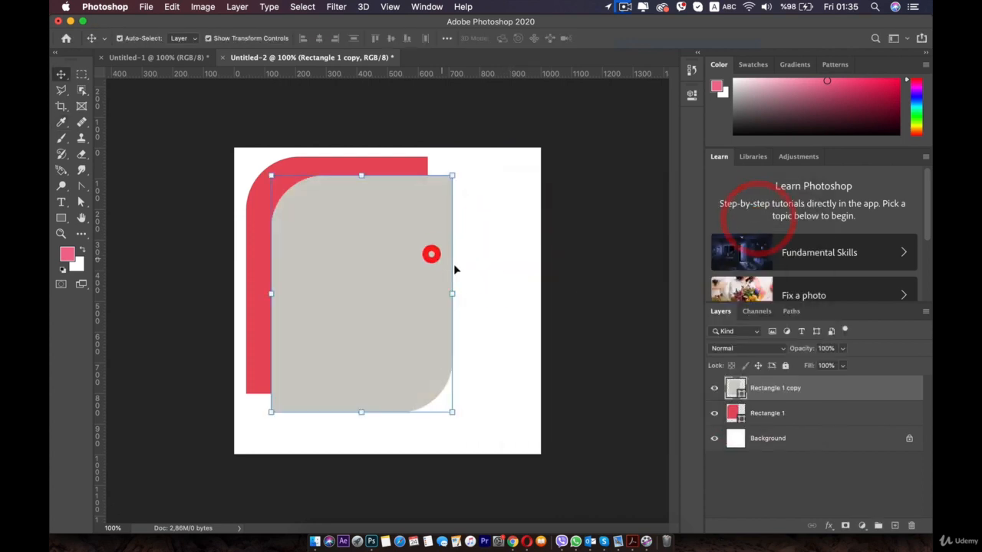
{"action": "left_click", "coordinate": [602, 301]}
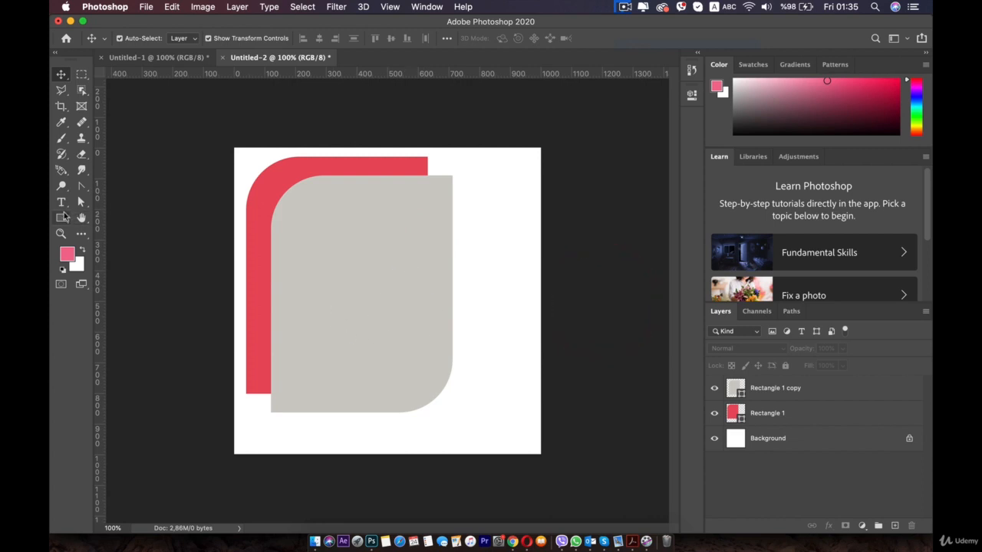
Draw a rectangle about 444 × 208 px over the shapes' upper right and raise it level with the red shape's top edge
{"action": "left_click", "coordinate": [65, 216]}
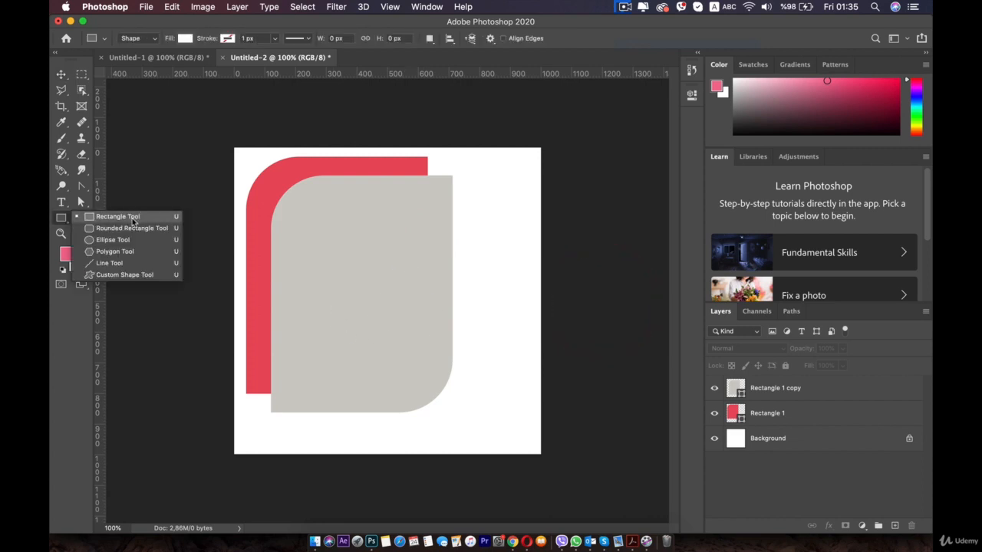
{"action": "left_click", "coordinate": [122, 217]}
{"action": "left_click_drag", "start_coordinate": [401, 163], "coordinate": [538, 226]}
{"action": "key", "text": "v"}
{"action": "left_click_drag", "start_coordinate": [471, 216], "coordinate": [470, 175]}
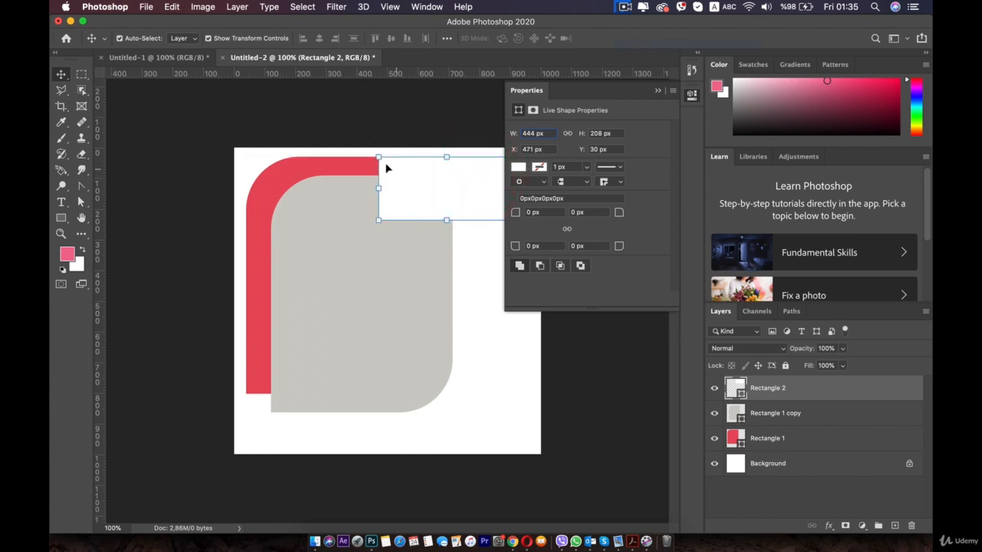
Fill the new rectangle with the black-and-white dotted pattern
{"action": "left_click", "coordinate": [520, 168]}
{"action": "left_click", "coordinate": [588, 192]}
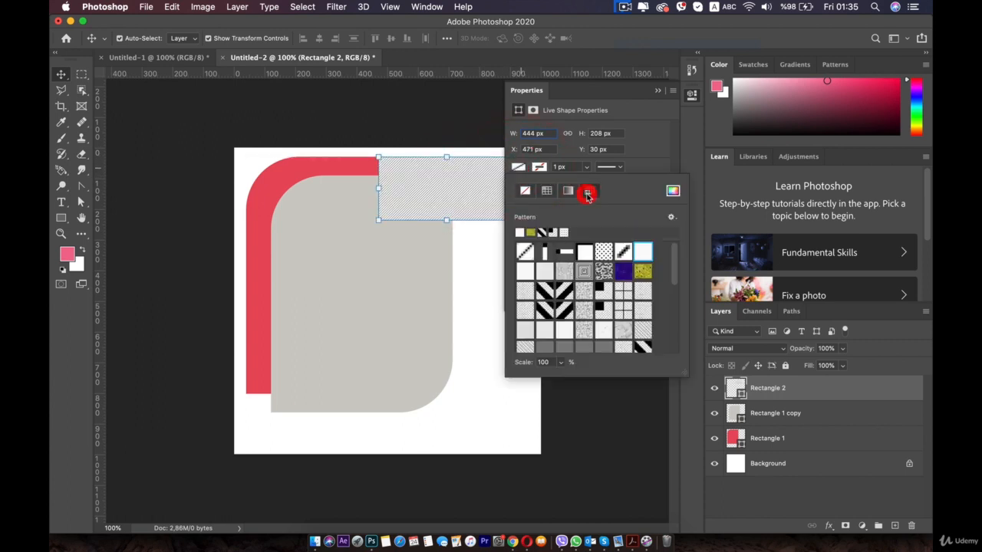
{"action": "left_click", "coordinate": [604, 253]}
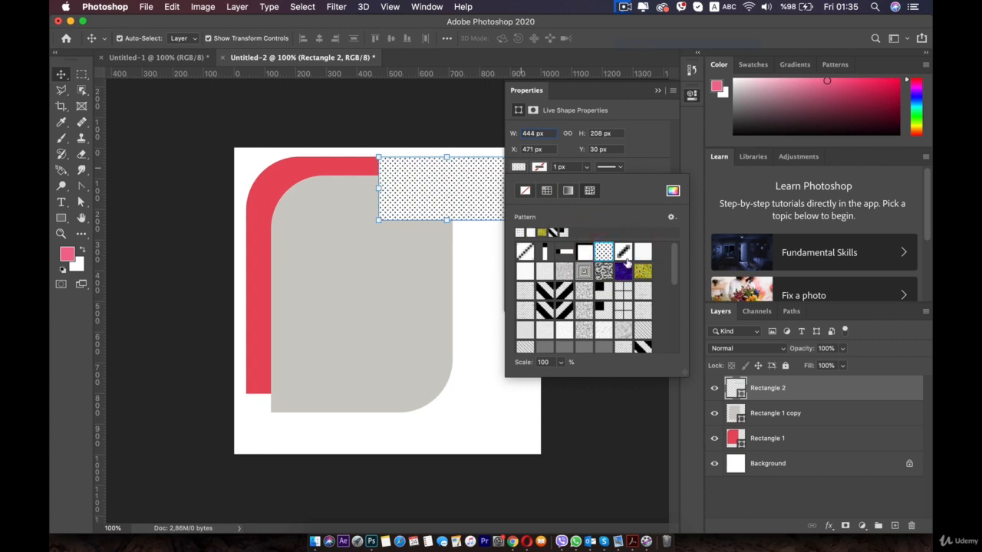
Try several diagonal-line and texture patterns as the rectangle's fill, ending back on the dotted pattern
{"action": "left_click", "coordinate": [625, 261]}
{"action": "left_click", "coordinate": [526, 251]}
{"action": "left_click", "coordinate": [526, 274]}
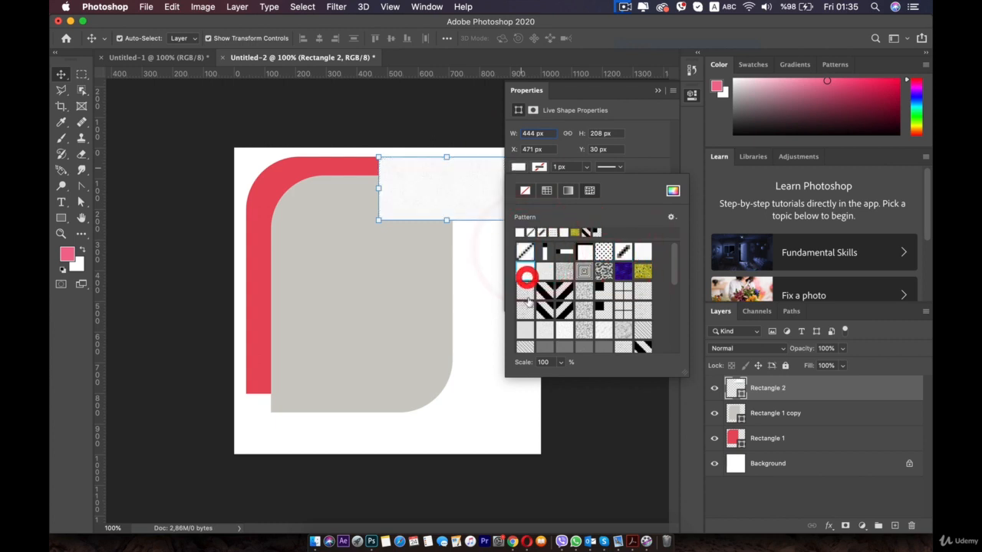
{"action": "left_click", "coordinate": [526, 298]}
{"action": "left_click", "coordinate": [525, 346]}
{"action": "scroll", "coordinate": [599, 300], "scroll_direction": "down", "scroll_amount": 2}
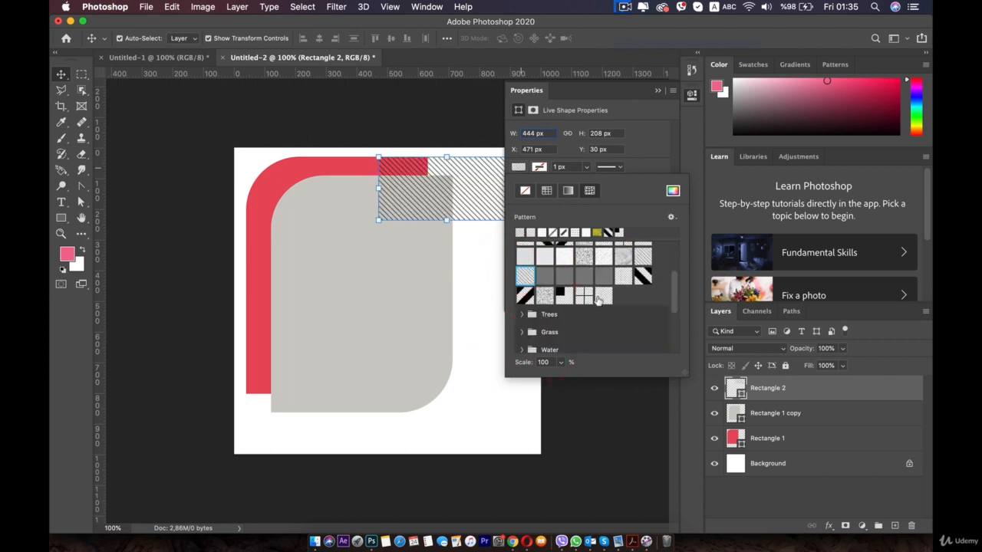
{"action": "left_click", "coordinate": [604, 296]}
{"action": "scroll", "coordinate": [602, 291], "scroll_direction": "up", "scroll_amount": 4}
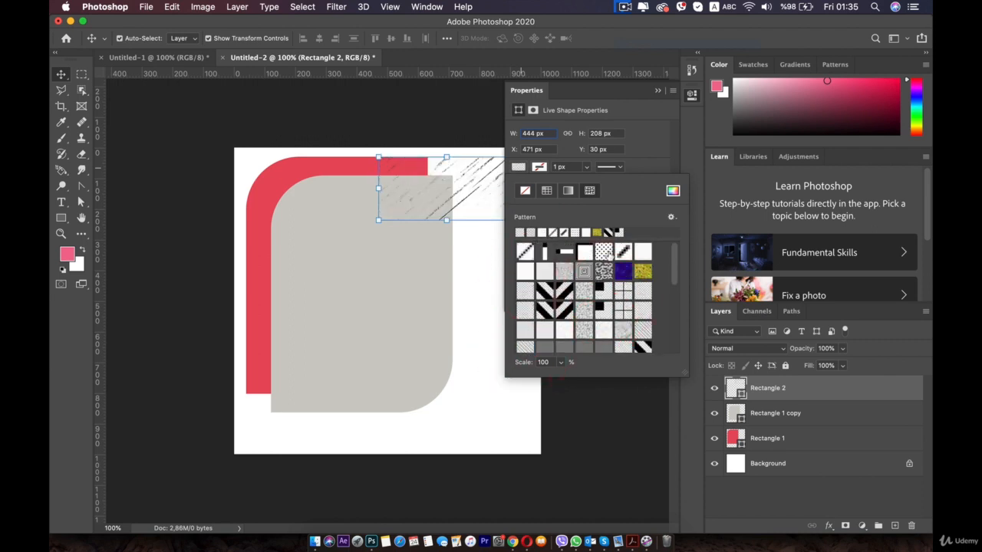
{"action": "left_click", "coordinate": [609, 249]}
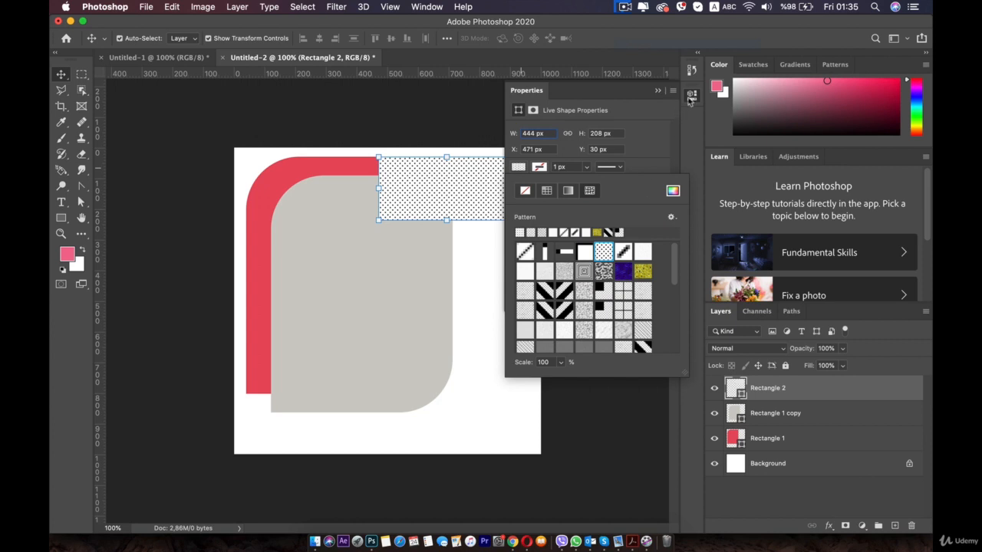
Scale the dotted rectangle up proportionally to about 104% and apply the transform
{"action": "left_click", "coordinate": [691, 95]}
{"action": "left_click", "coordinate": [482, 177]}
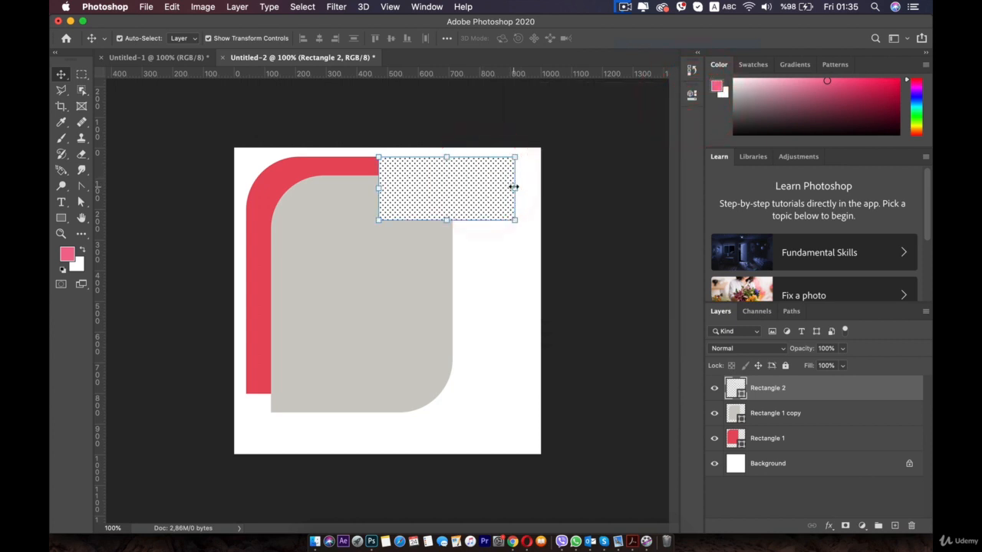
{"action": "mouse_move", "coordinate": [514, 187]}
{"action": "left_mouse_down"}
{"action": "mouse_move", "coordinate": [534, 188]}
{"action": "mouse_move", "coordinate": [519, 189]}
{"action": "left_mouse_up"}
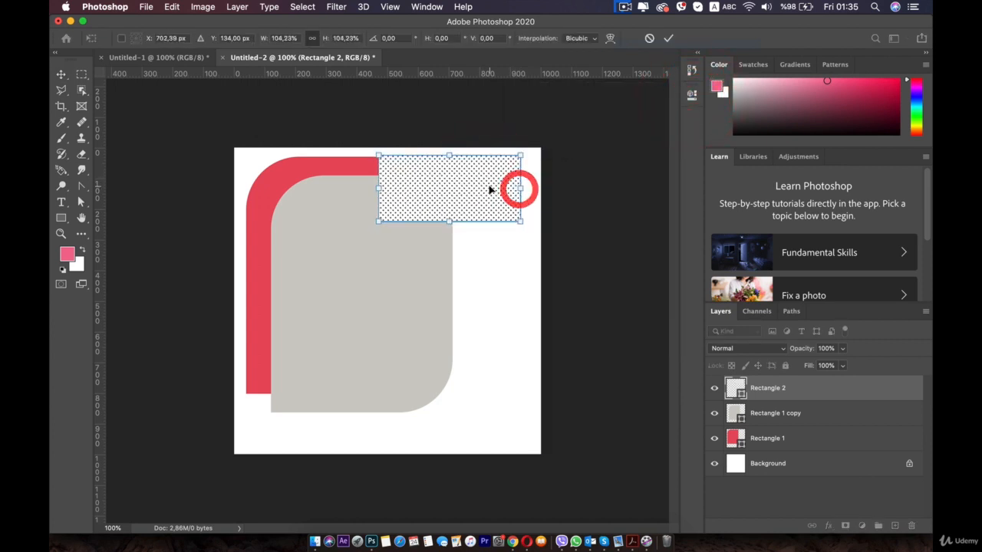
{"action": "double_click", "coordinate": [491, 189]}
{"action": "left_click", "coordinate": [506, 200]}
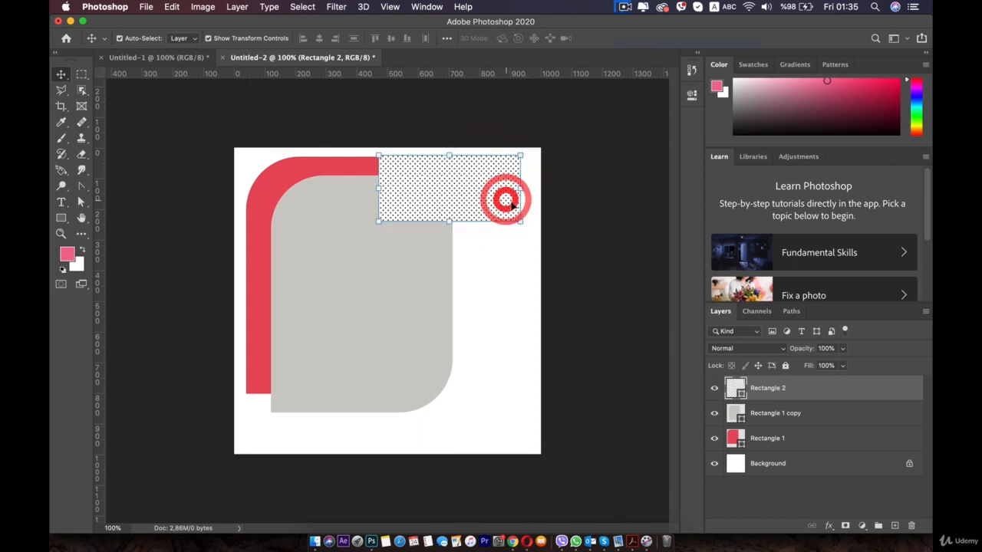
Increase the scale of the rectangle's dotted pattern fill so the dots are larger
{"action": "left_click", "coordinate": [691, 96]}
{"action": "left_click", "coordinate": [519, 166]}
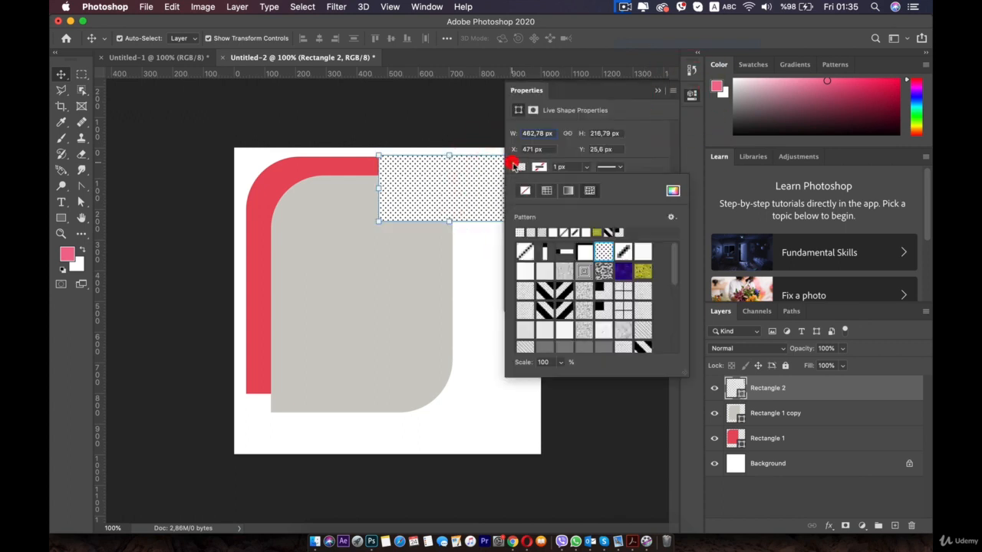
{"action": "left_click", "coordinate": [591, 191]}
{"action": "mouse_move", "coordinate": [560, 377]}
{"action": "left_mouse_down"}
{"action": "mouse_move", "coordinate": [580, 374]}
{"action": "mouse_move", "coordinate": [566, 377]}
{"action": "left_mouse_up"}
{"action": "left_click", "coordinate": [465, 186]}
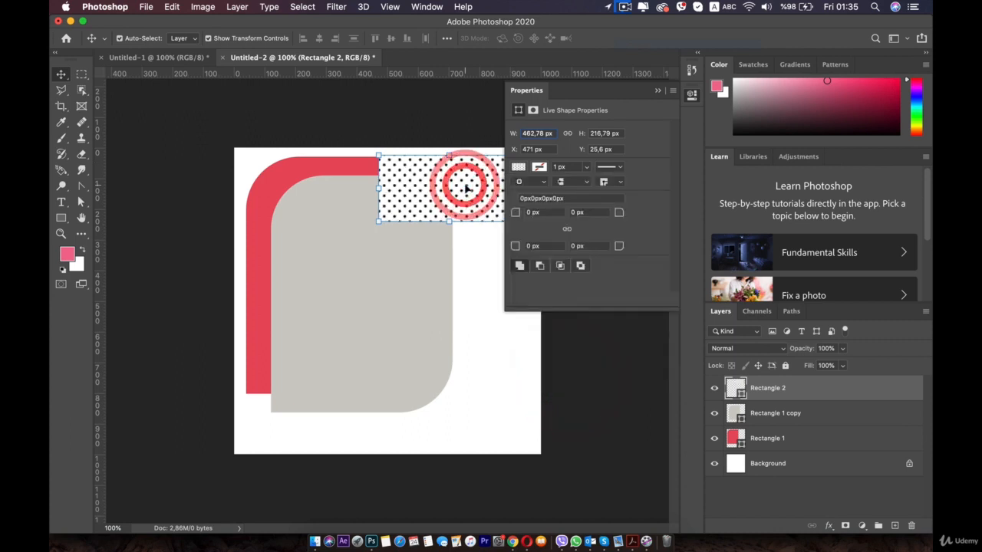
{"action": "left_click", "coordinate": [691, 95]}
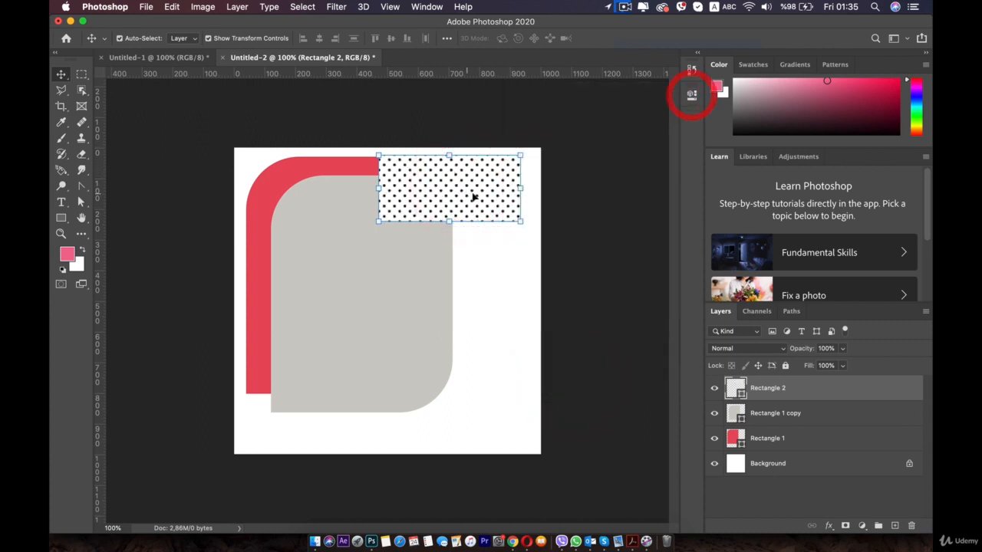
Set the blend mode of the dotted rectangle's layer to Multiply
{"action": "left_click", "coordinate": [773, 349]}
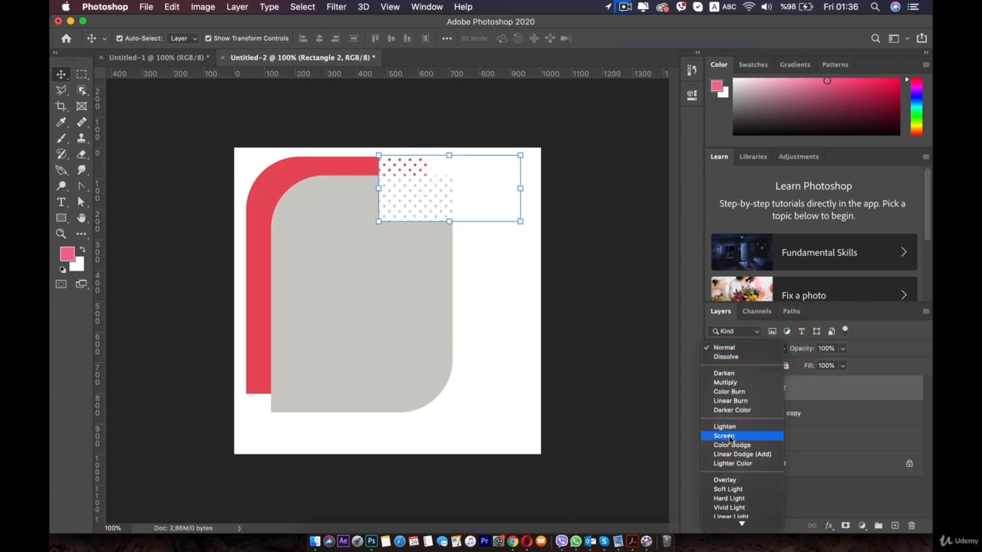
{"action": "left_click", "coordinate": [725, 382]}
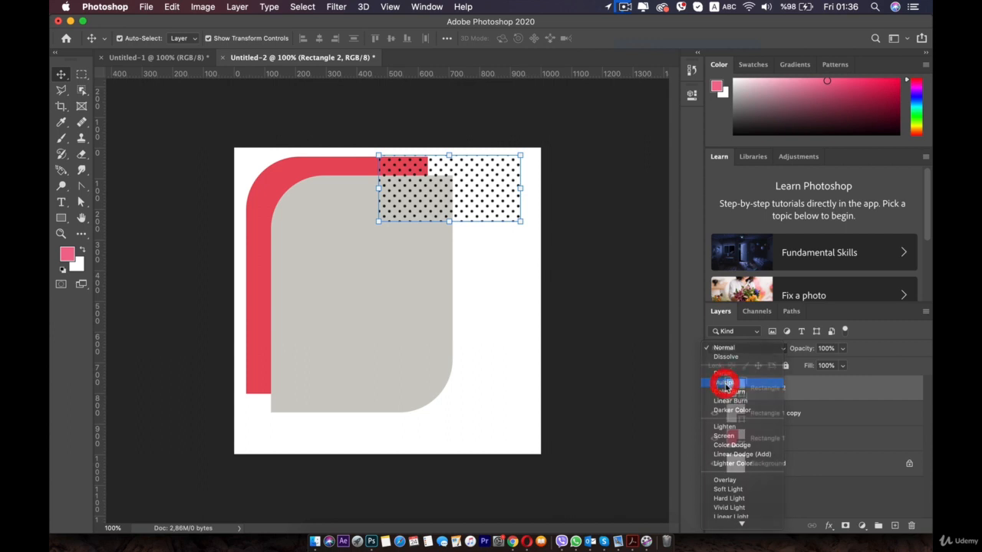
{"action": "left_click", "coordinate": [471, 193]}
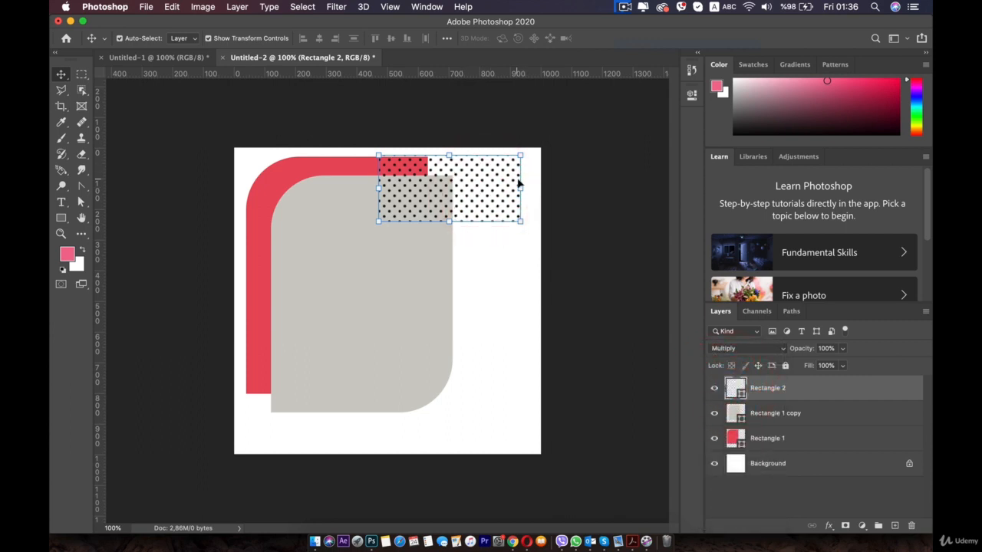
Shrink the dotted rectangle to about 84%, move it toward the canvas's top-right corner and deselect it
{"action": "left_click_drag", "start_coordinate": [525, 188], "coordinate": [498, 192]}
{"action": "left_click_drag", "start_coordinate": [435, 191], "coordinate": [465, 184]}
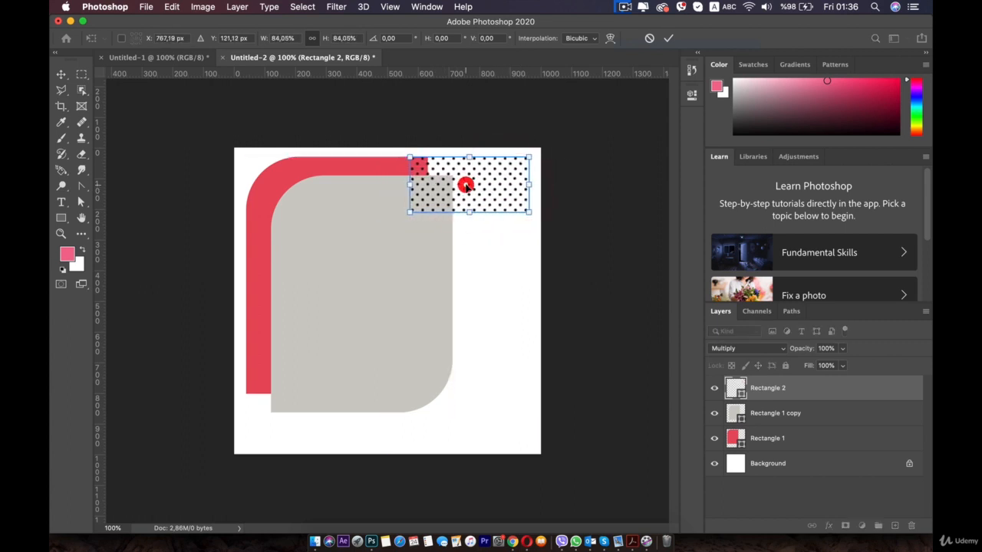
{"action": "double_click", "coordinate": [466, 184]}
{"action": "left_click", "coordinate": [479, 265]}
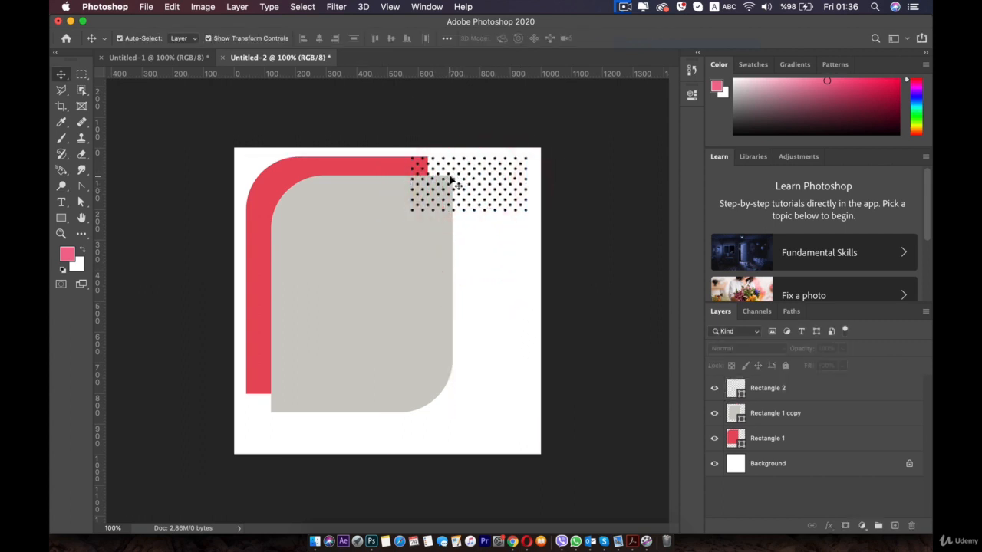
{"action": "left_click", "coordinate": [611, 329]}
Scale the red and grey rounded rectangles together to about 89% width and 95% height, apply the transform and deselect them
{"action": "left_click", "coordinate": [425, 344]}
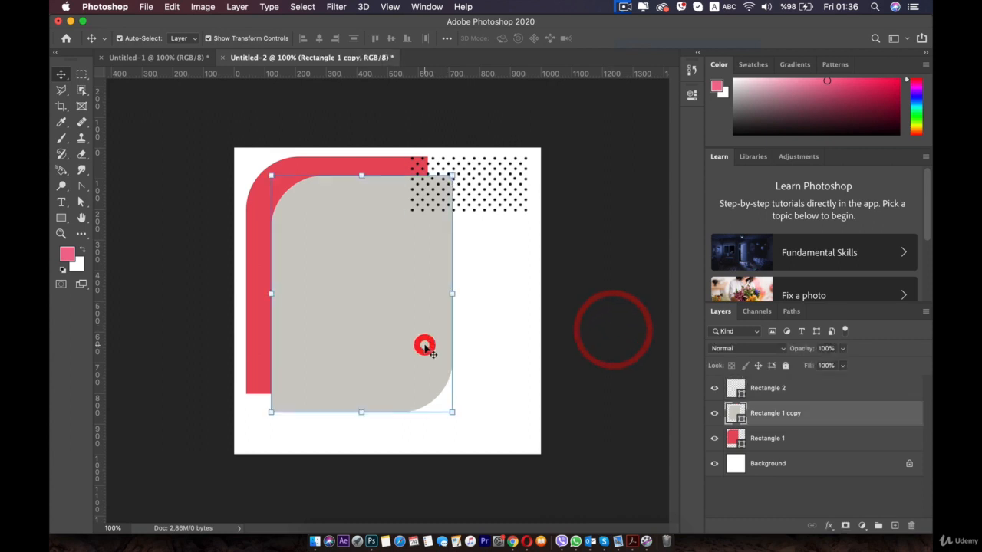
{"action": "left_click", "coordinate": [255, 194], "text": "shift"}
{"action": "left_click_drag", "start_coordinate": [451, 412], "coordinate": [416, 426]}
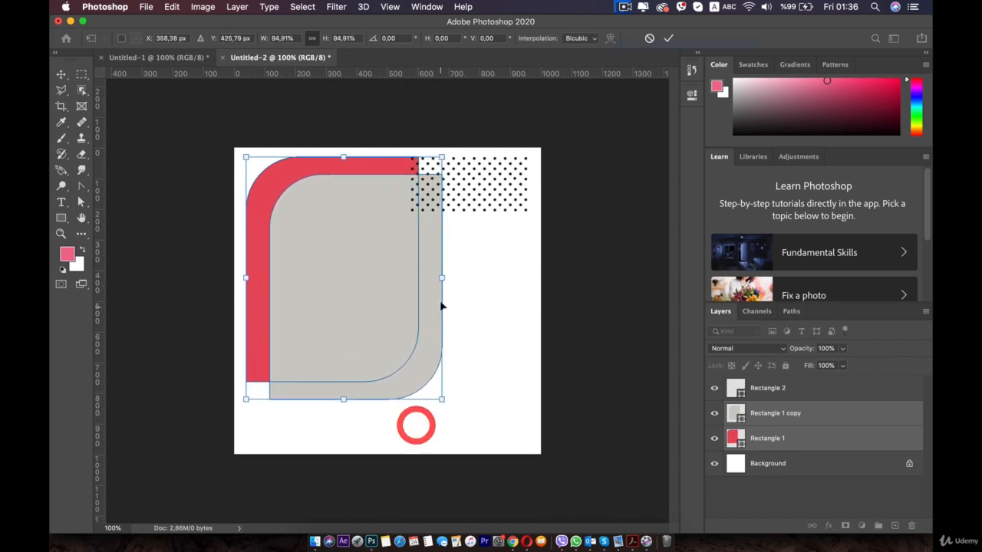
{"action": "left_click_drag", "start_coordinate": [443, 278], "coordinate": [422, 278]}
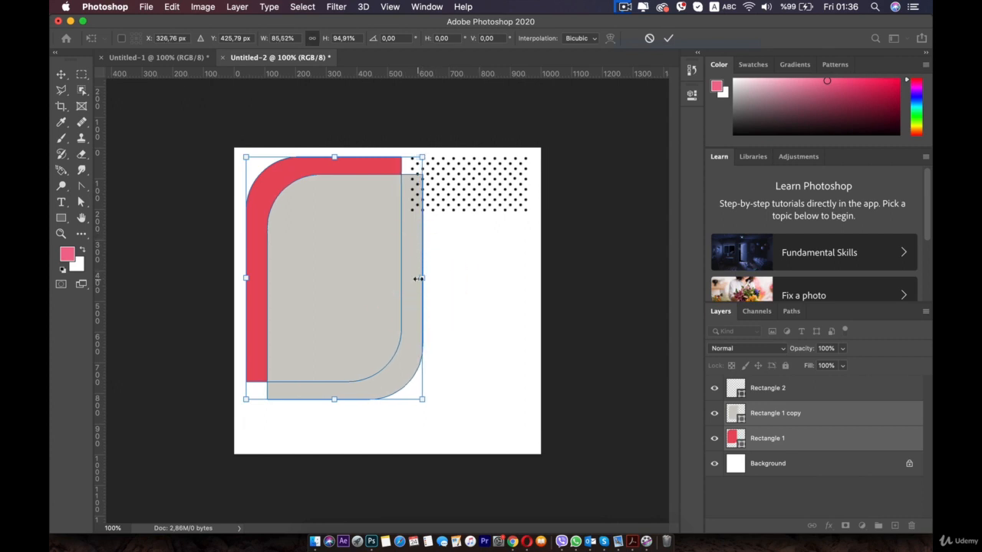
{"action": "left_click_drag", "start_coordinate": [418, 279], "coordinate": [428, 278]}
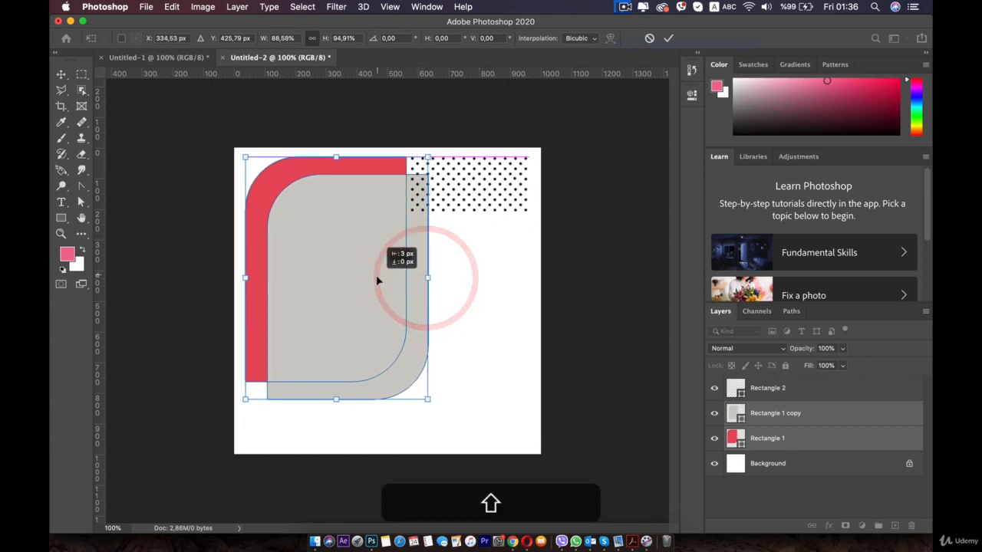
{"action": "double_click", "coordinate": [377, 279]}
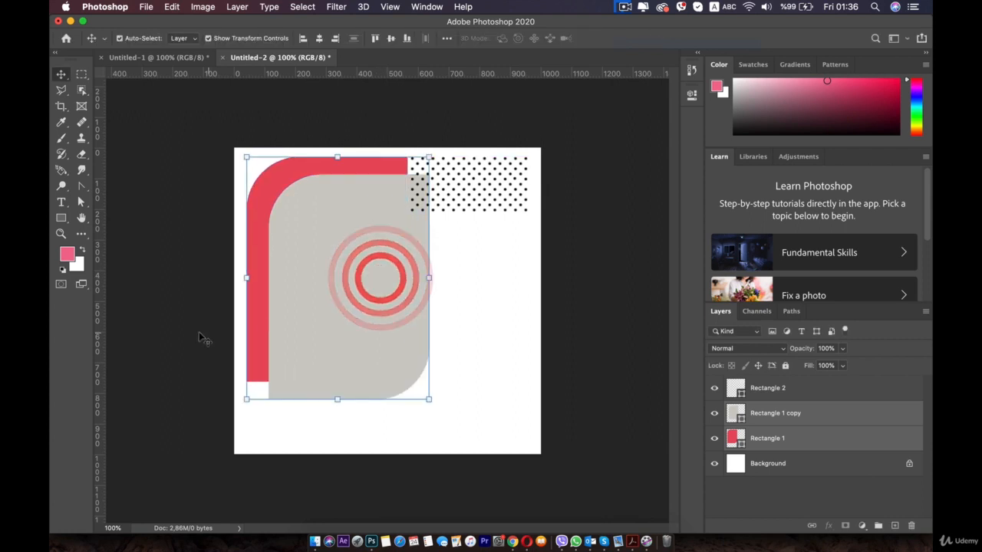
{"action": "left_click", "coordinate": [199, 333]}
Draw a white rectangle about 784 × 362 px over the canvas's bottom-right area and shift it slightly to X 303, Y 716 px
{"action": "left_click", "coordinate": [61, 219]}
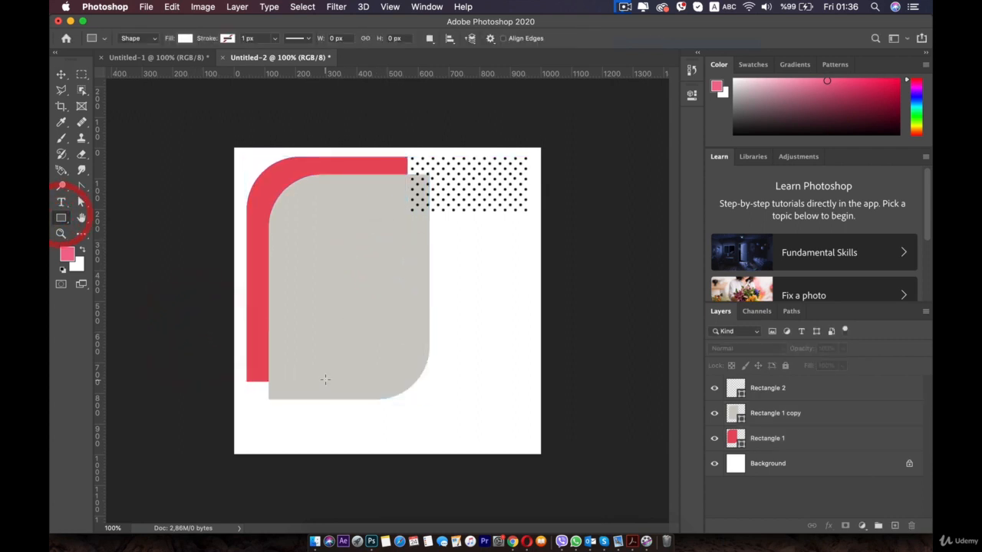
{"action": "left_click_drag", "start_coordinate": [406, 402], "coordinate": [564, 483]}
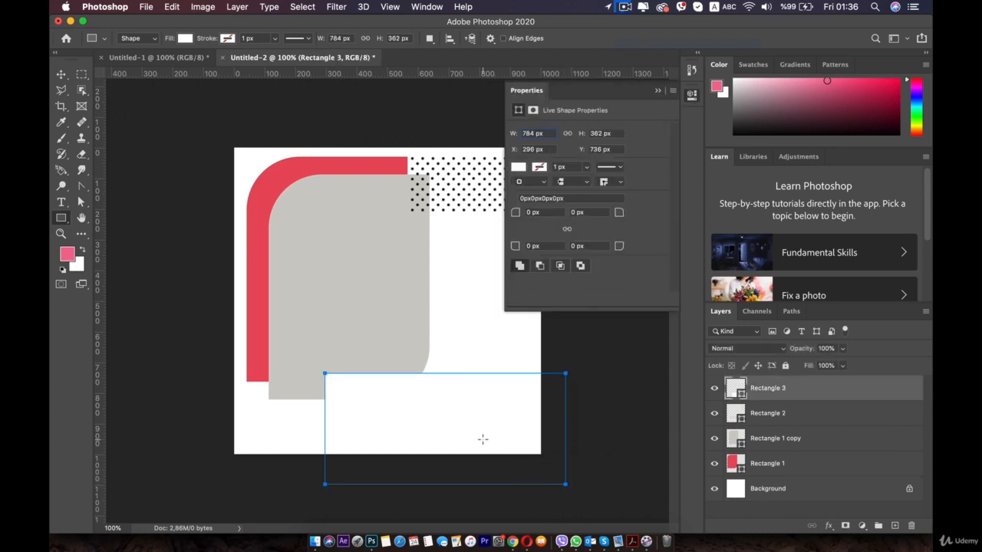
{"action": "key", "text": "v"}
{"action": "left_click", "coordinate": [429, 438]}
Nudge the grey and red rounded rectangles together right and down to about X 81, Y 60 px
{"action": "left_click", "coordinate": [342, 289]}
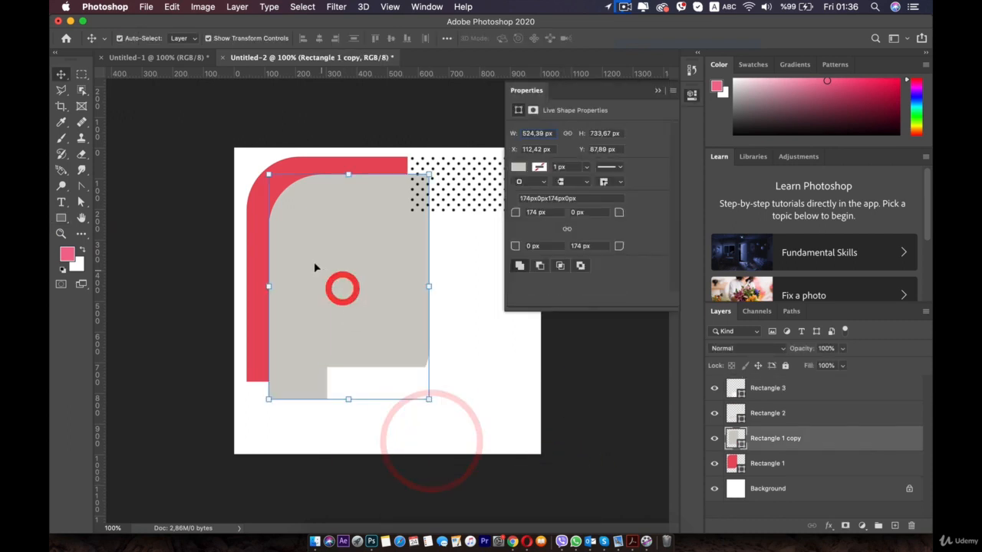
{"action": "left_click", "coordinate": [253, 191], "text": "shift"}
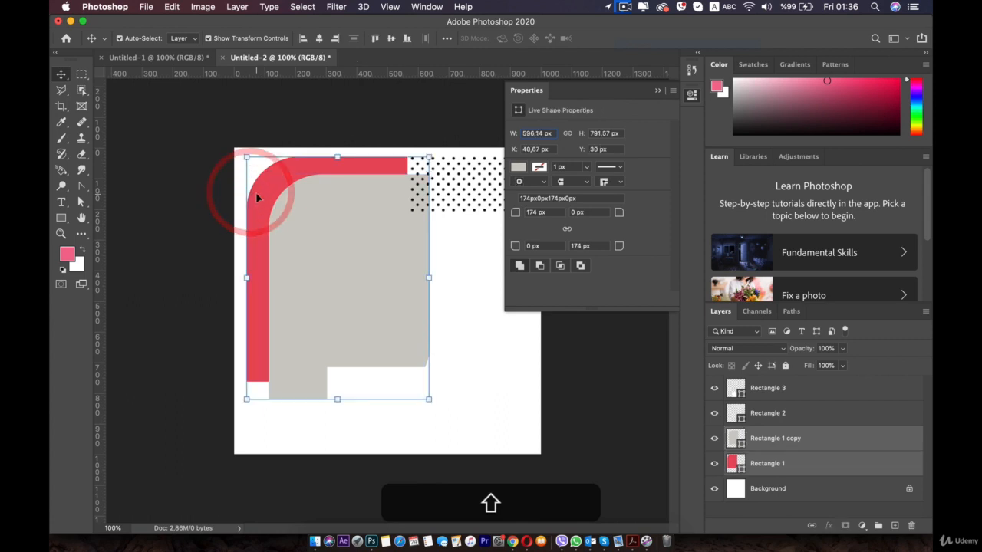
{"action": "key", "text": "Down"}
{"action": "key", "text": "Down"}
{"action": "key", "text": "Down"}
{"action": "key", "text": "Down"}
{"action": "key", "text": "Down"}
{"action": "key", "text": "Down"}
{"action": "key", "text": "Down"}
{"action": "key", "text": "Down"}
{"action": "key", "text": "Down"}
{"action": "key", "text": "Down"}
{"action": "key", "text": "Down"}
{"action": "key", "text": "Down"}
{"action": "key", "text": "Down"}
{"action": "key", "text": "Down"}
{"action": "key", "text": "Down"}
{"action": "key", "text": "Down"}
{"action": "key", "text": "Down"}
{"action": "key", "text": "Down"}
{"action": "key", "text": "Down"}
{"action": "key", "text": "Down"}
{"action": "key", "text": "Right"}
{"action": "key", "text": "Right"}
{"action": "key", "text": "Right"}
{"action": "key", "text": "Right"}
{"action": "key", "text": "Right"}
{"action": "key", "text": "Right"}
{"action": "key", "text": "Right"}
{"action": "key", "text": "Right"}
{"action": "key", "text": "Right"}
{"action": "key", "text": "Right"}
{"action": "key", "text": "Right"}
{"action": "key", "text": "Right"}
{"action": "key", "text": "Right"}
{"action": "key", "text": "Right"}
{"action": "key", "text": "Right"}
{"action": "key", "text": "Right"}
{"action": "key", "text": "Right"}
{"action": "key", "text": "Right"}
{"action": "key", "text": "Right"}
{"action": "key", "text": "Right"}
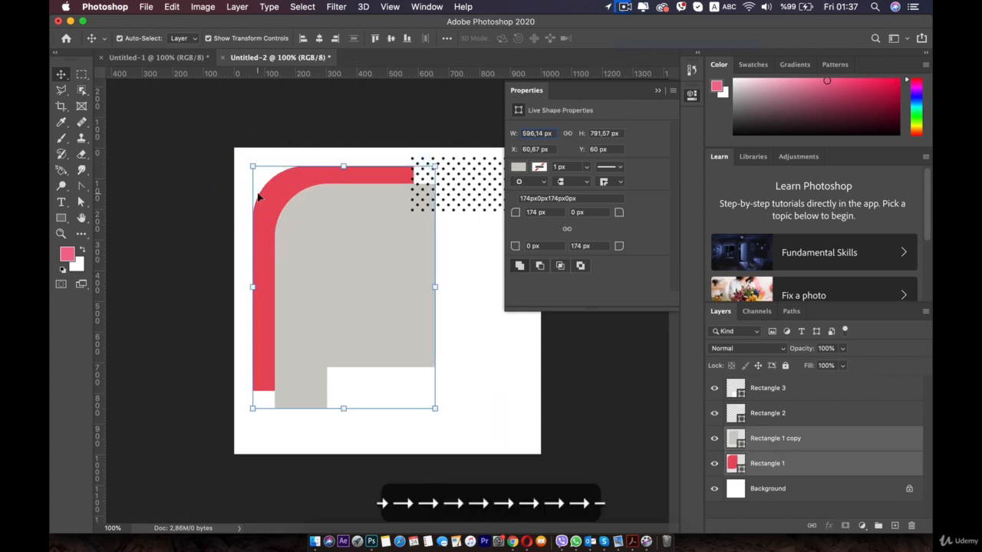
{"action": "key", "text": "Right"}
{"action": "key", "text": "Right"}
{"action": "key", "text": "Right"}
{"action": "key", "text": "Right"}
{"action": "key", "text": "Right"}
{"action": "key", "text": "Right"}
{"action": "key", "text": "Right"}
{"action": "key", "text": "Right"}
{"action": "key", "text": "Right"}
{"action": "key", "text": "Right"}
{"action": "key", "text": "Right"}
{"action": "key", "text": "Right"}
{"action": "key", "text": "Right"}
{"action": "key", "text": "Right"}
{"action": "key", "text": "Right"}
{"action": "key", "text": "Right"}
{"action": "key", "text": "Right"}
{"action": "key", "text": "Right"}
{"action": "key", "text": "Right"}
{"action": "key", "text": "Right"}
{"action": "key", "text": "Up"}
{"action": "key", "text": "Up"}
{"action": "key", "text": "Up"}
{"action": "key", "text": "Up"}
{"action": "key", "text": "Up"}
{"action": "key", "text": "Up"}
{"action": "key", "text": "Up"}
{"action": "key", "text": "Up"}
{"action": "key", "text": "Up"}
{"action": "key", "text": "Up"}
{"action": "key", "text": "Up"}
{"action": "key", "text": "Up"}
{"action": "key", "text": "Up"}
{"action": "key", "text": "Up"}
{"action": "key", "text": "Down"}
{"action": "key", "text": "Down"}
{"action": "key", "text": "Down"}
{"action": "key", "text": "Down"}
{"action": "key", "text": "Down"}
{"action": "key", "text": "Down"}
{"action": "key", "text": "Down"}
{"action": "key", "text": "Down"}
{"action": "key", "text": "Down"}
{"action": "key", "text": "Down"}
{"action": "key", "text": "Down"}
{"action": "key", "text": "Down"}
{"action": "key", "text": "Down"}
{"action": "key", "text": "Down"}
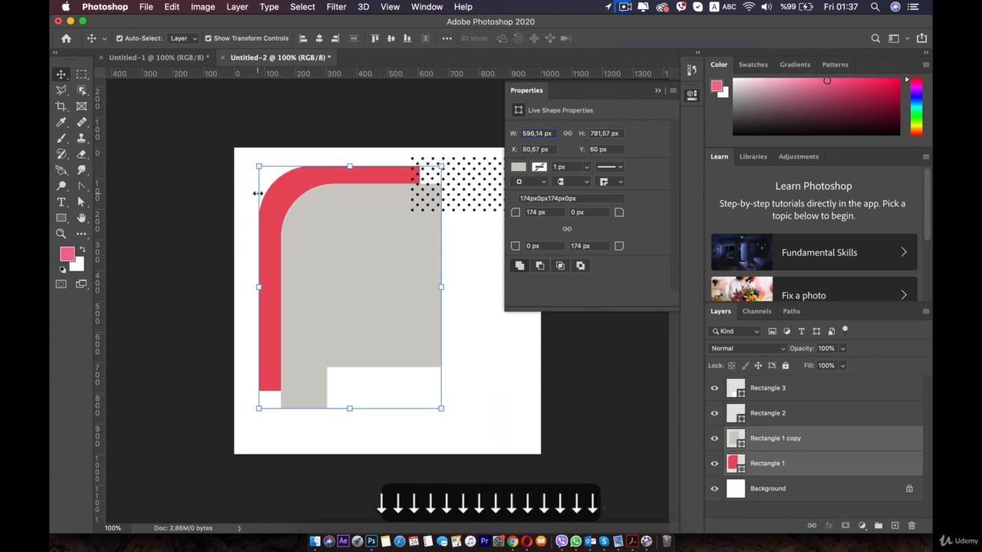
Change the solid fill of the white bottom-right rectangle to bright red
{"action": "left_click", "coordinate": [488, 382]}
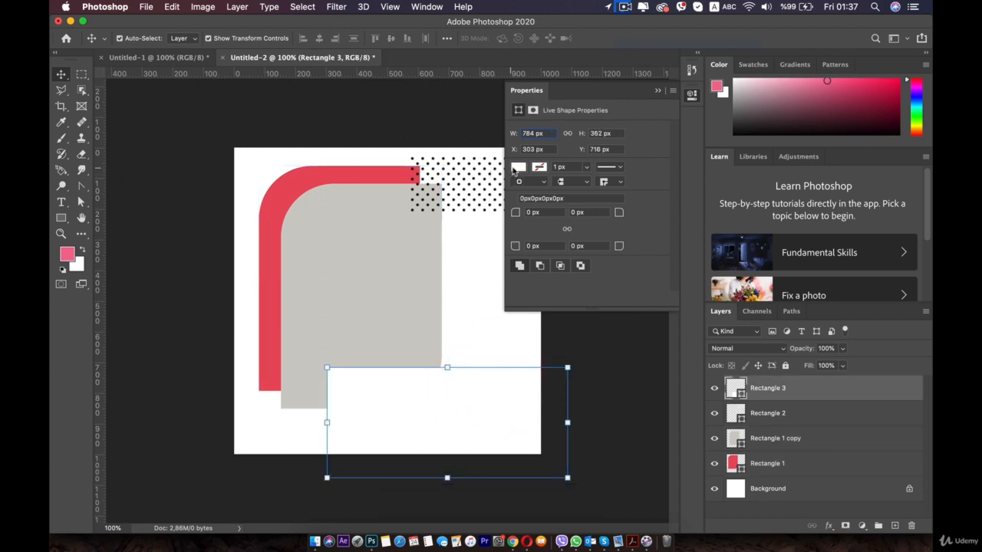
{"action": "left_click", "coordinate": [515, 168]}
{"action": "left_click", "coordinate": [673, 191]}
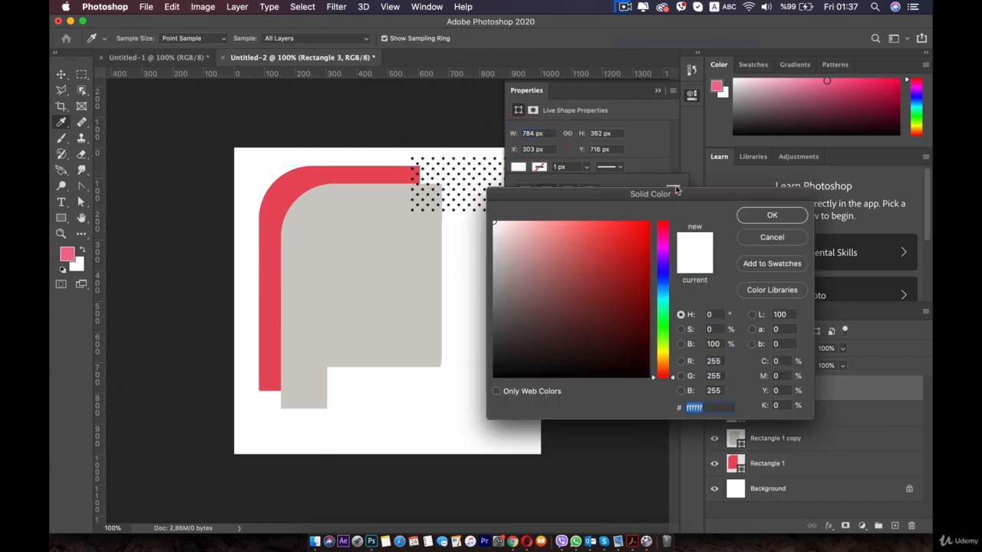
{"action": "left_click", "coordinate": [768, 217]}
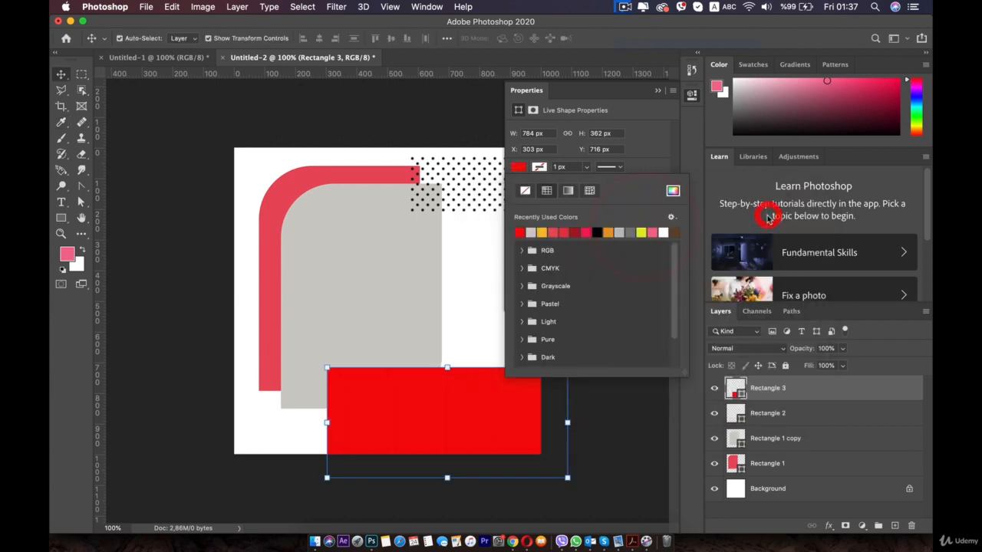
Set the bottom-right red rectangle's blend mode to Linear Burn and its opacity to 87%
{"action": "left_click", "coordinate": [773, 349]}
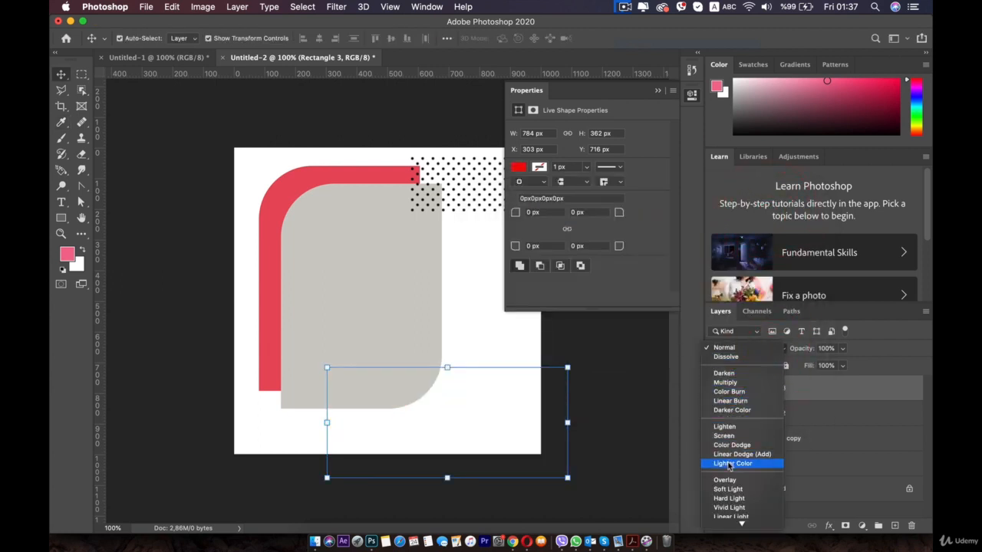
{"action": "scroll", "coordinate": [730, 481], "scroll_direction": "down", "scroll_amount": 5}
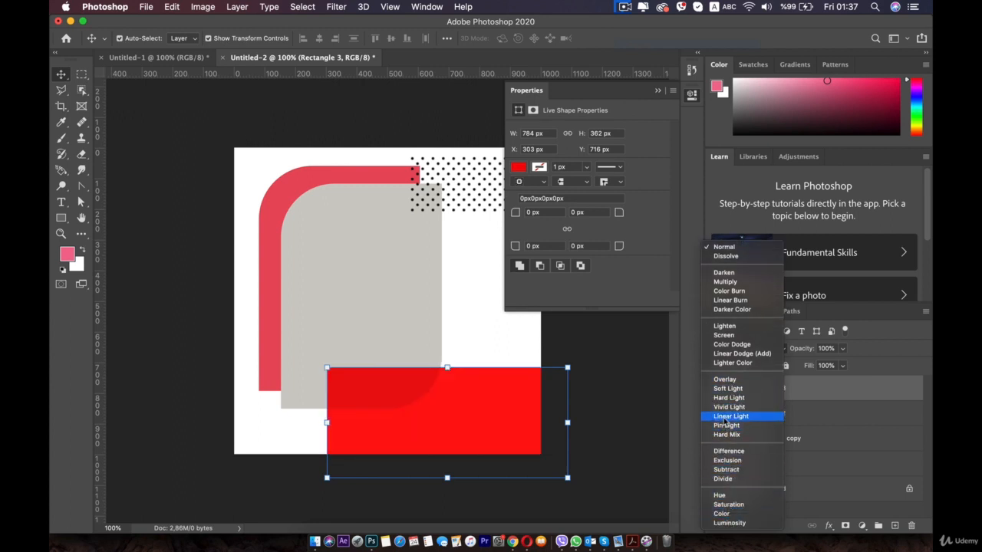
{"action": "left_click", "coordinate": [725, 299]}
{"action": "left_click", "coordinate": [394, 451]}
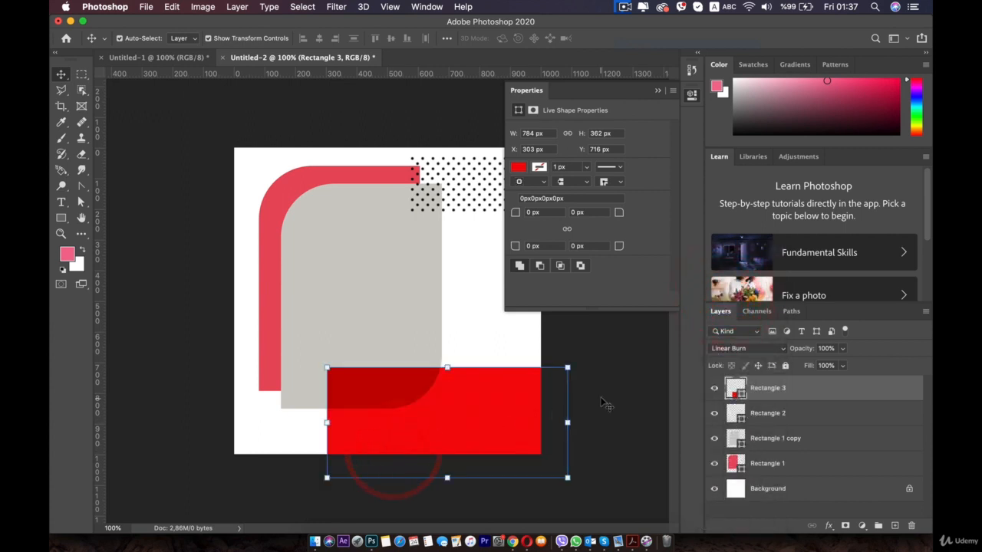
{"action": "mouse_move", "coordinate": [831, 362]}
{"action": "left_mouse_down"}
{"action": "mouse_move", "coordinate": [817, 363]}
{"action": "mouse_move", "coordinate": [836, 365]}
{"action": "left_mouse_up"}
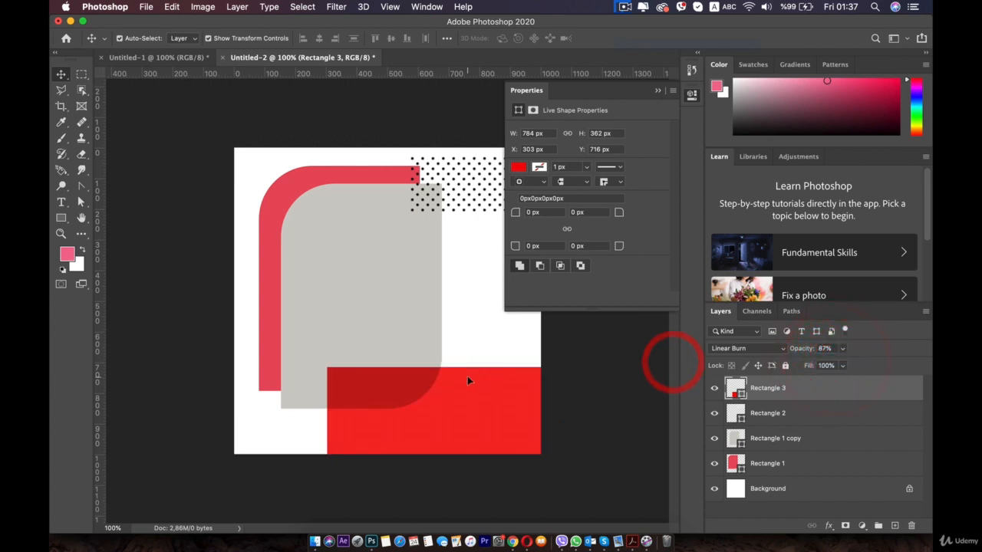
Move the bottom-right red rectangle slightly down and deselect it
{"action": "left_click", "coordinate": [469, 380]}
{"action": "left_click_drag", "start_coordinate": [462, 410], "coordinate": [465, 421]}
{"action": "left_click", "coordinate": [691, 93]}
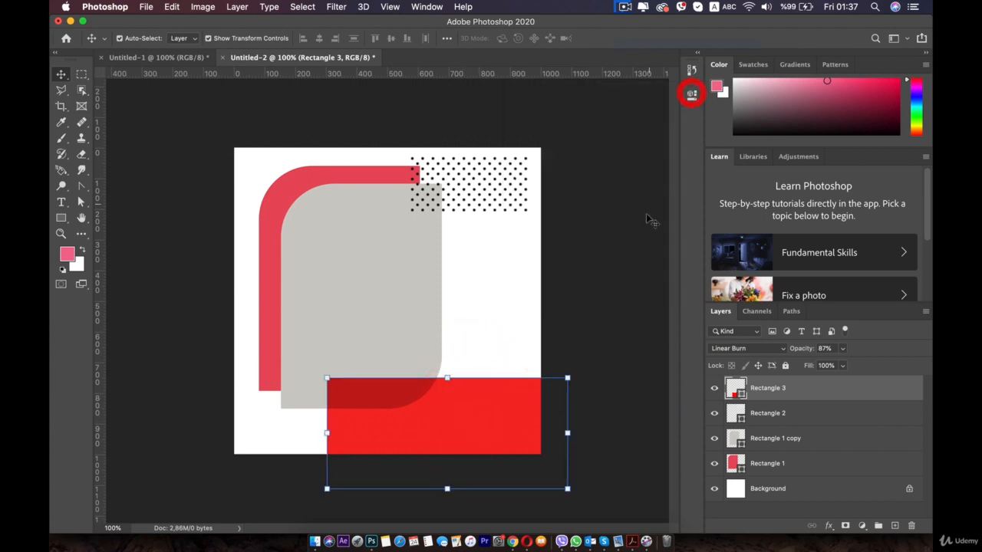
{"action": "left_click", "coordinate": [641, 235]}
Draw a rectangle about 912 × 80 px across the canvas's middle at X 170, Y 428 px and fill it bright red
{"action": "left_click", "coordinate": [61, 217]}
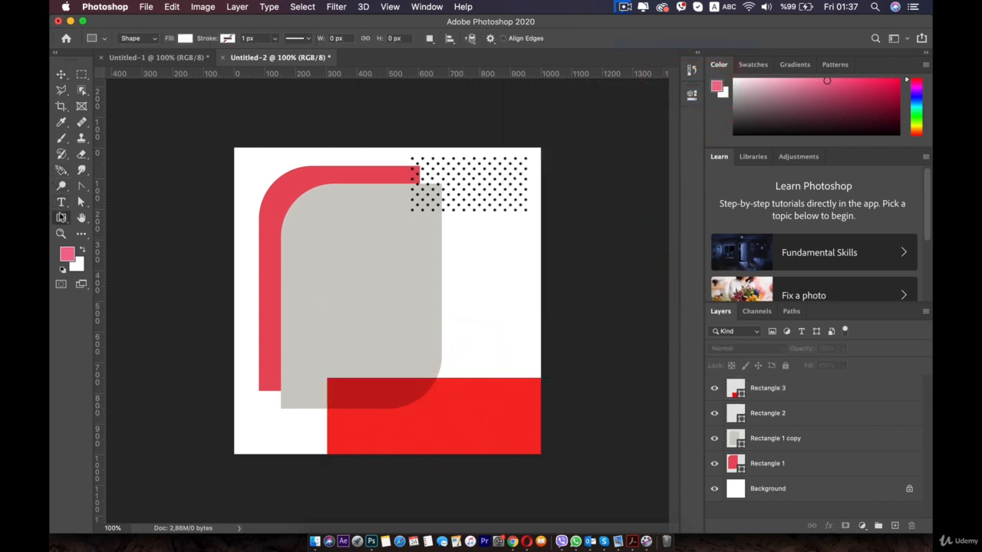
{"action": "left_click", "coordinate": [124, 215]}
{"action": "left_click_drag", "start_coordinate": [285, 279], "coordinate": [566, 303]}
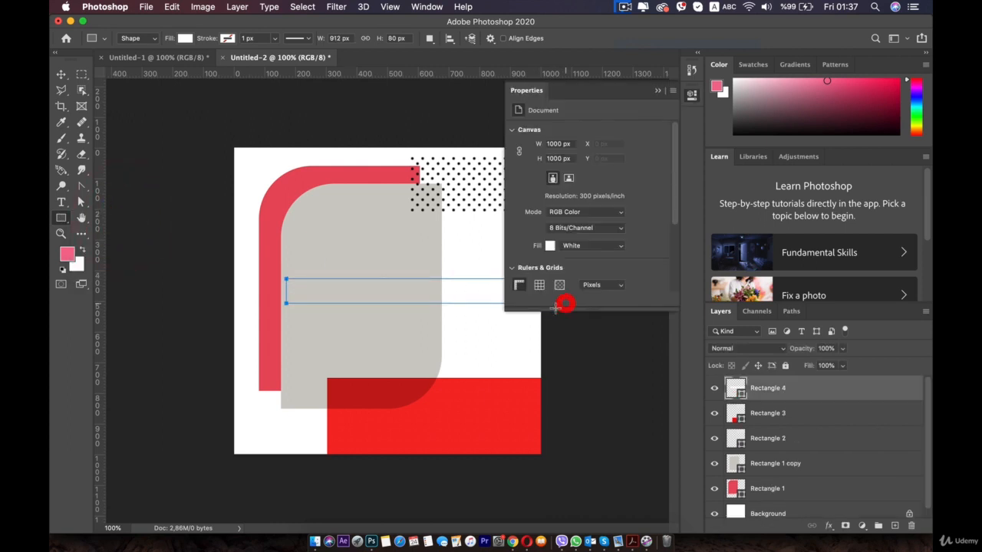
{"action": "left_click", "coordinate": [519, 167]}
{"action": "left_click", "coordinate": [519, 233]}
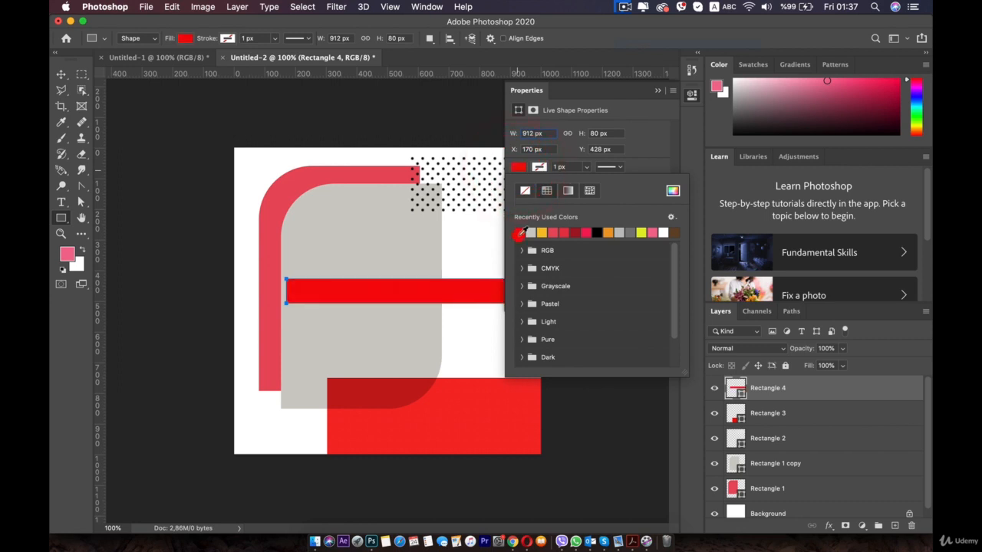
Move the horizontal red bar's layer directly above the Background, then slightly reduce the bar's height
{"action": "left_click", "coordinate": [60, 74]}
{"action": "left_click", "coordinate": [686, 97]}
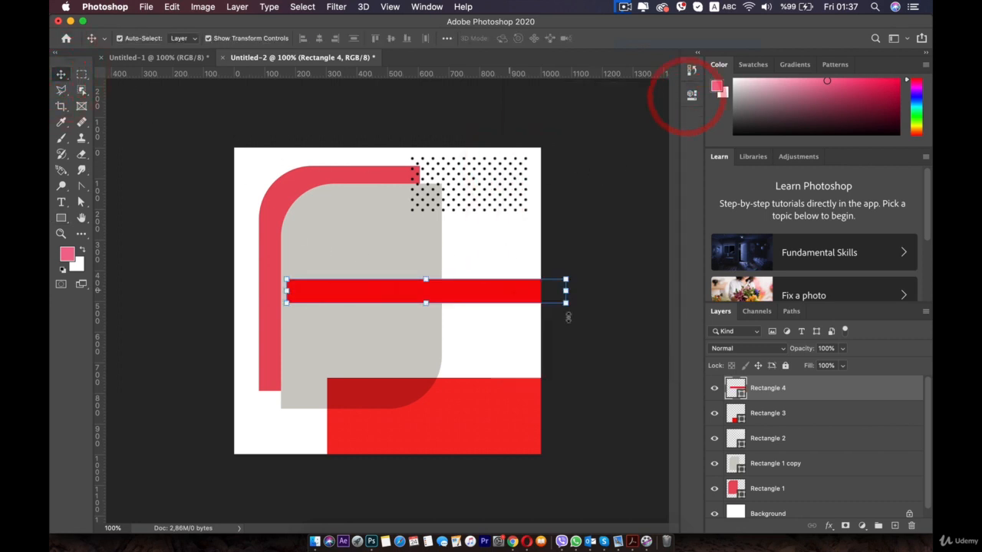
{"action": "left_click_drag", "start_coordinate": [754, 393], "coordinate": [761, 502]}
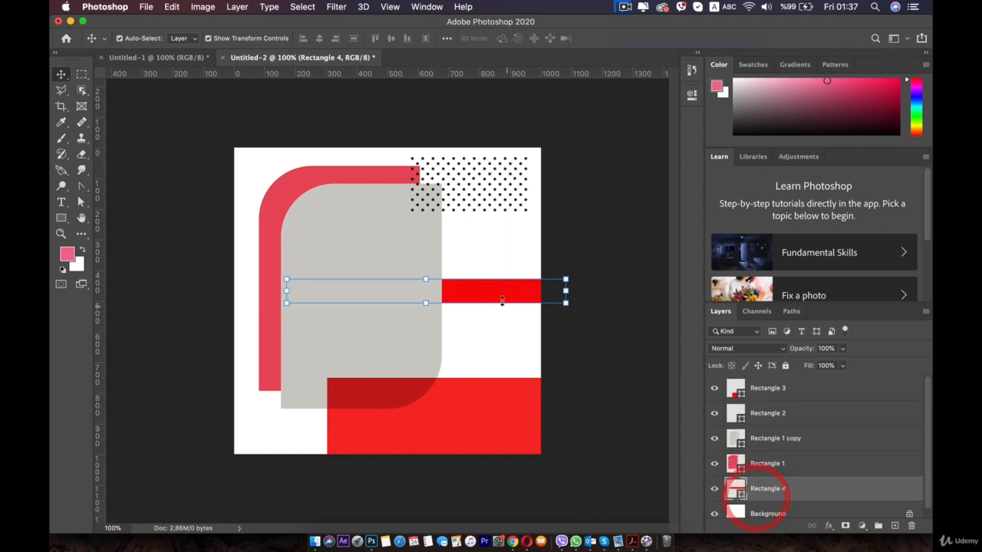
{"action": "mouse_move", "coordinate": [426, 280]}
{"action": "left_mouse_down"}
{"action": "mouse_move", "coordinate": [427, 290]}
{"action": "mouse_move", "coordinate": [465, 289]}
{"action": "mouse_move", "coordinate": [438, 285]}
{"action": "mouse_move", "coordinate": [438, 274]}
{"action": "mouse_move", "coordinate": [427, 282]}
{"action": "left_mouse_up"}
{"action": "key", "text": "Return"}
Duplicate the horizontal red bar just above the original and squash the copy to about 14.75% height
{"action": "key", "text": "super+t"}
{"action": "scroll", "coordinate": [427, 283], "scroll_direction": "up", "scroll_amount": 5}
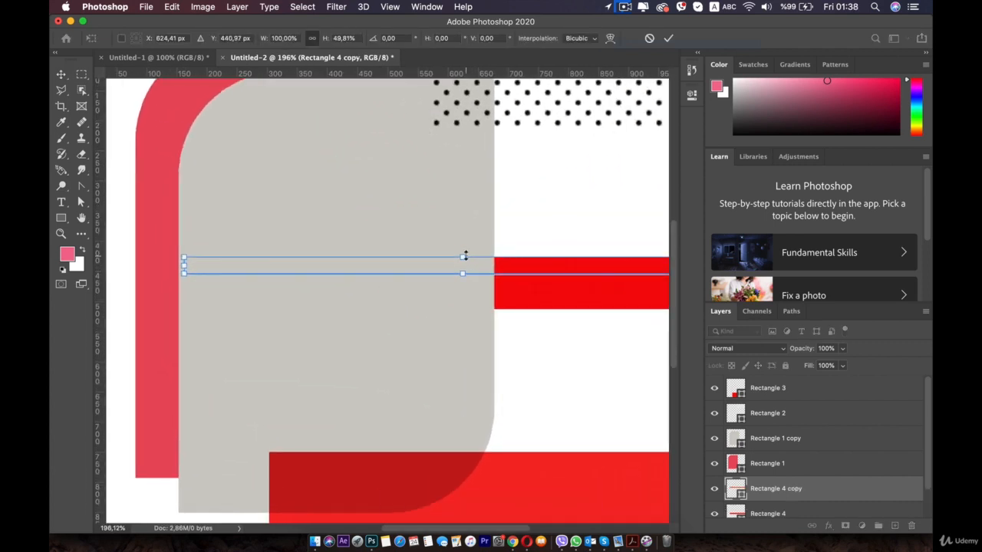
{"action": "left_click_drag", "start_coordinate": [464, 256], "coordinate": [502, 267]}
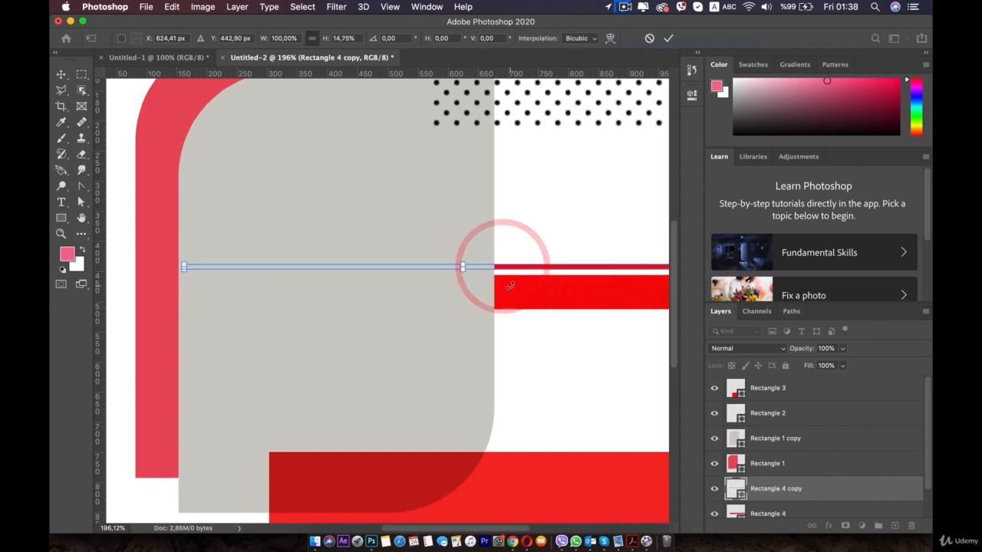
{"action": "scroll", "coordinate": [544, 284], "scroll_direction": "down", "scroll_amount": 4}
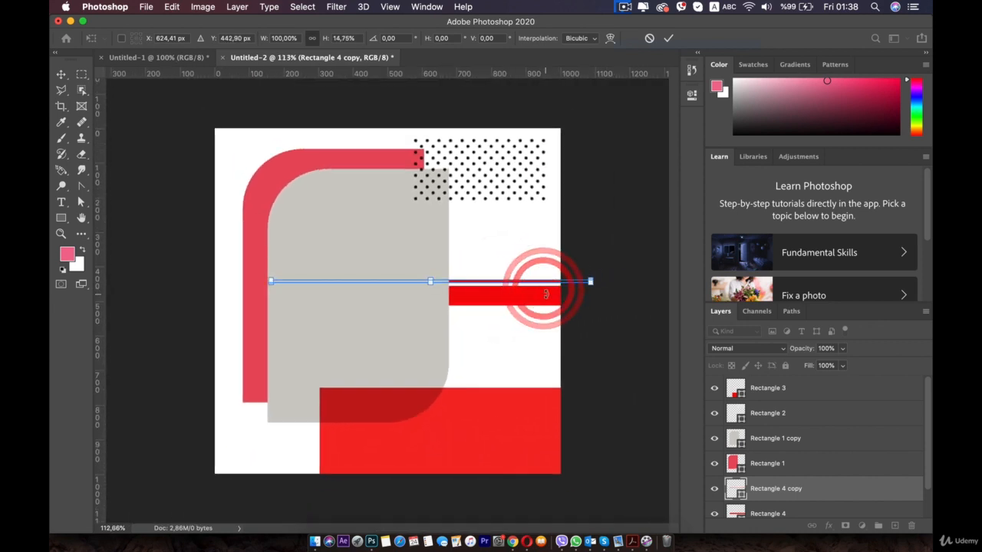
Thicken the thin red stripe by scaling it proportionally beyond both canvas edges, apply the transform and deselect it
{"action": "left_click_drag", "start_coordinate": [386, 280], "coordinate": [386, 276]}
{"action": "key", "text": "Return"}
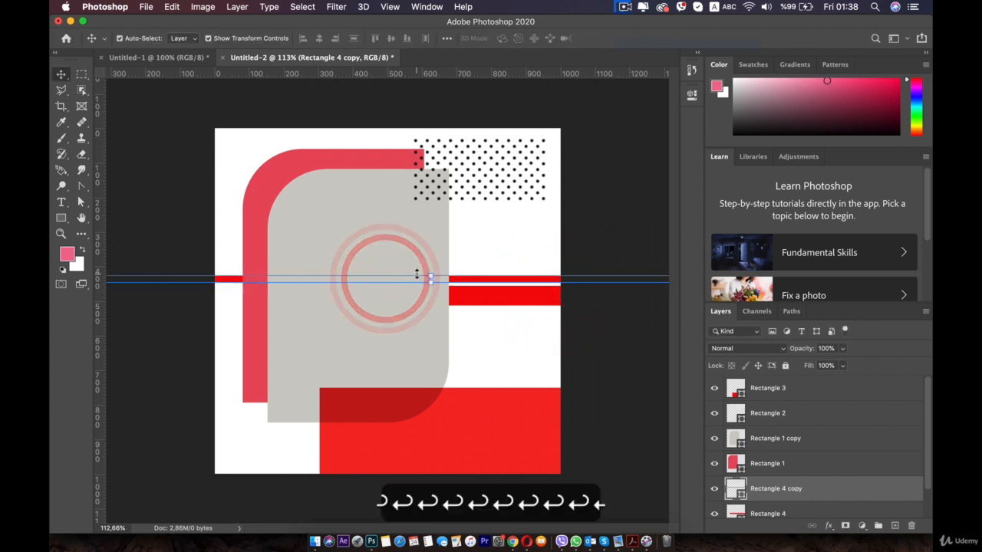
{"action": "left_click", "coordinate": [668, 376]}
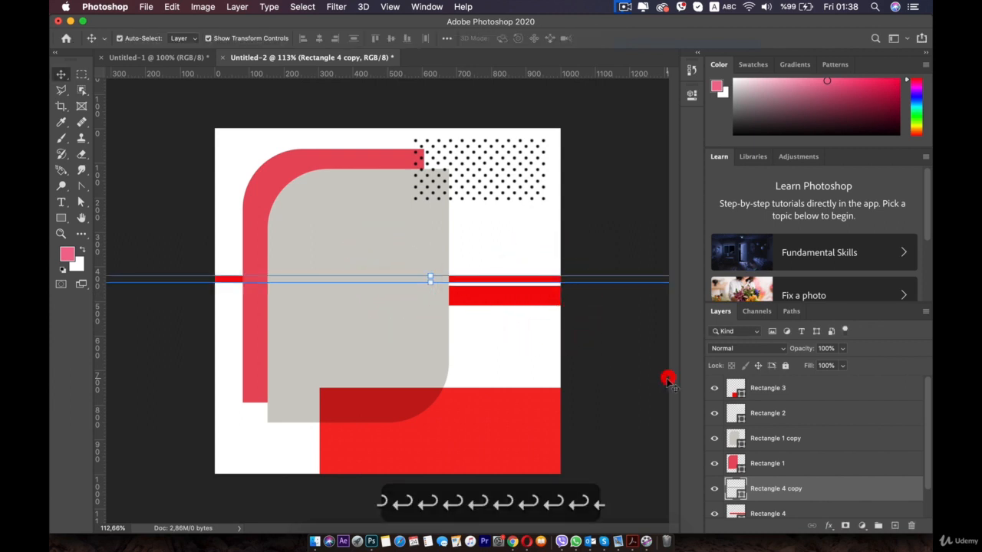
{"action": "left_click", "coordinate": [602, 332]}
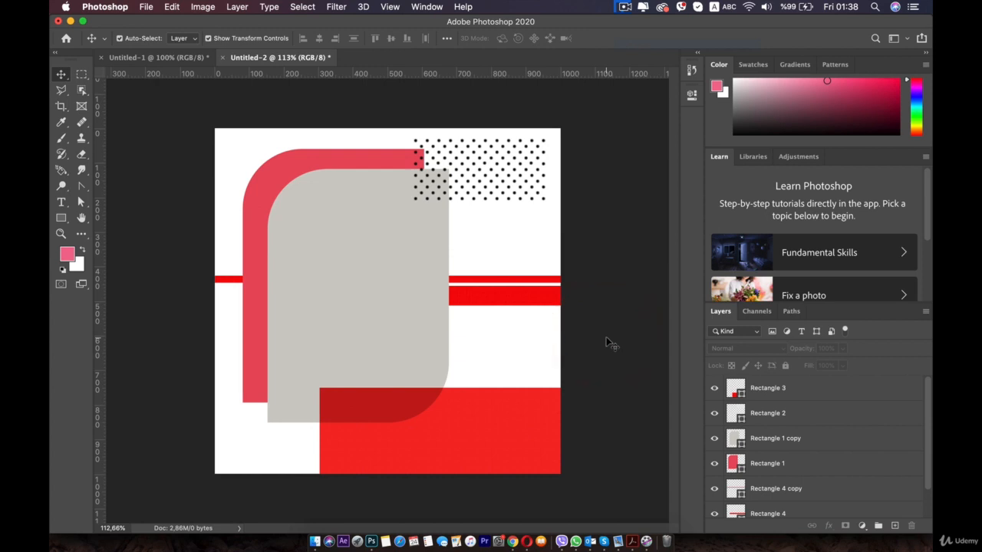
Scale the thin red stripe proportionally to about 59.37% so its left end sits behind the grey rectangle
{"action": "left_click", "coordinate": [225, 278]}
{"action": "scroll", "coordinate": [240, 288], "scroll_direction": "down", "scroll_amount": 3}
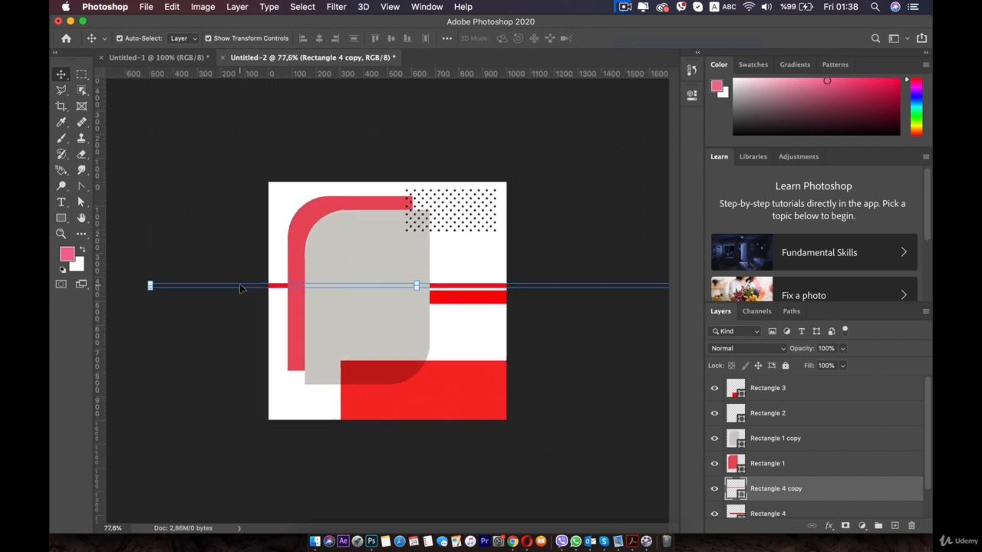
{"action": "left_click_drag", "start_coordinate": [150, 286], "coordinate": [365, 287]}
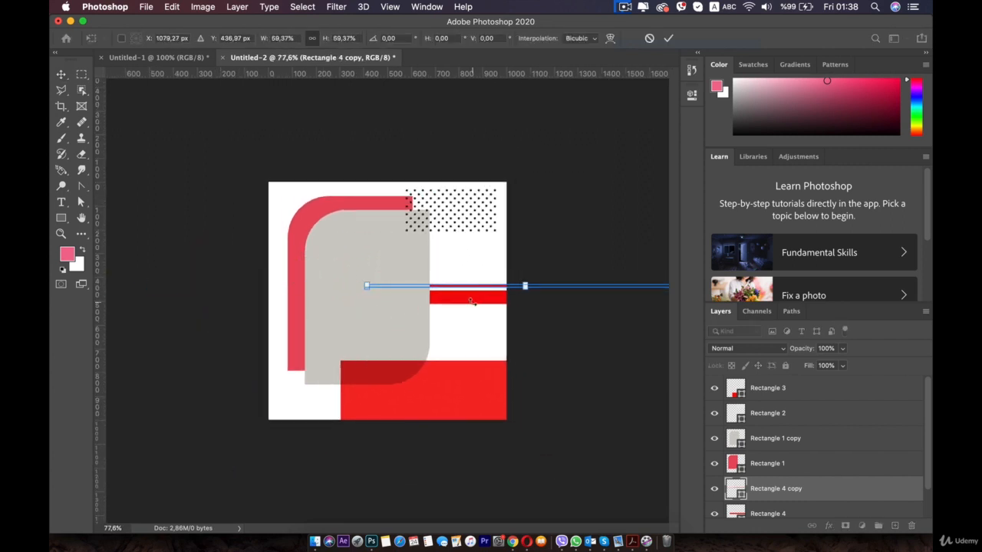
{"action": "double_click", "coordinate": [475, 295]}
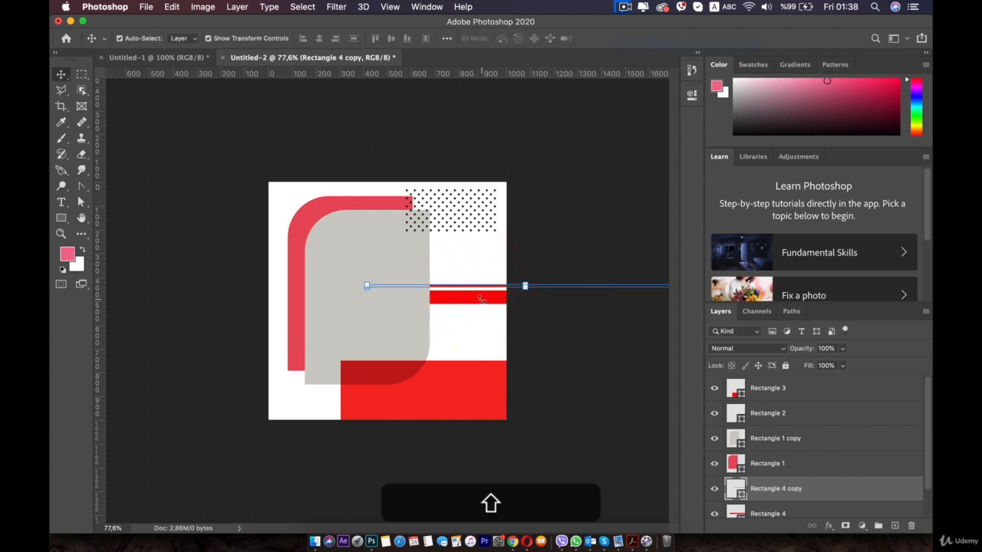
Nudge the thin stripe and the thicker red bar upward together and deselect them
{"action": "left_click", "coordinate": [479, 297]}
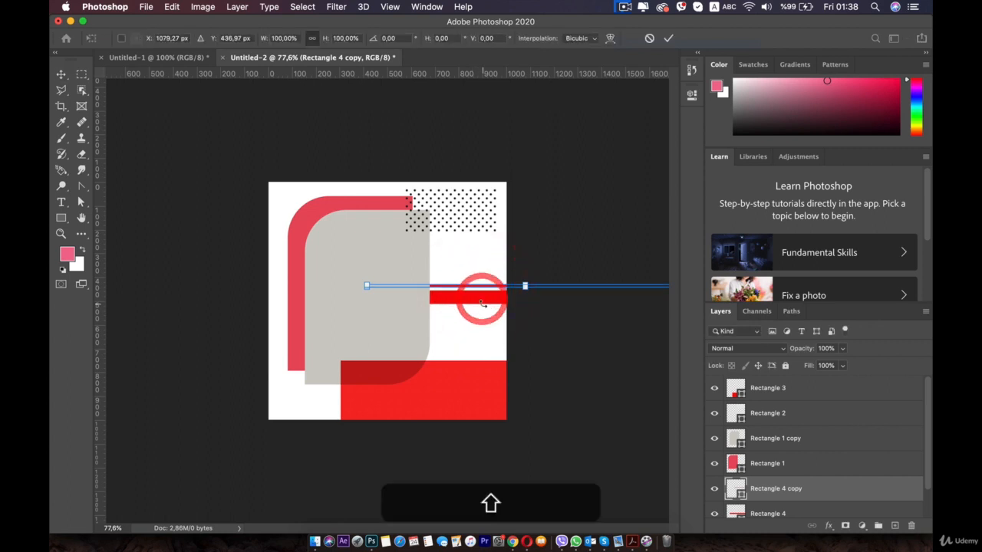
{"action": "left_click", "coordinate": [766, 512], "text": "shift"}
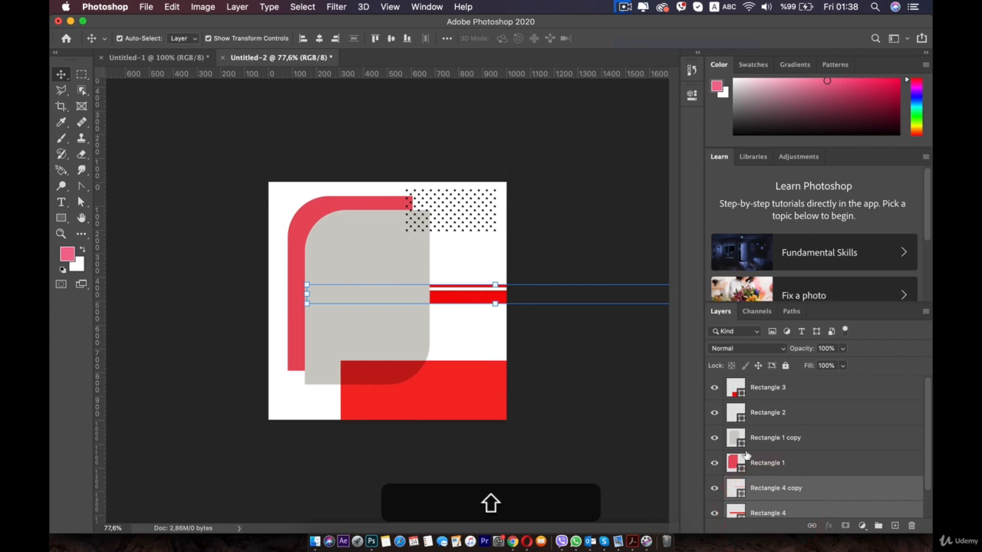
{"action": "key", "text": "Up"}
{"action": "key", "text": "Up"}
{"action": "key", "text": "Up"}
{"action": "key", "text": "Up"}
{"action": "key", "text": "Up"}
{"action": "key", "text": "Up"}
{"action": "key", "text": "Up"}
{"action": "key", "text": "Up"}
{"action": "key", "text": "Up"}
{"action": "key", "text": "Up"}
{"action": "key", "text": "Up"}
{"action": "key", "text": "Up"}
{"action": "key", "text": "Up"}
{"action": "key", "text": "Up"}
{"action": "key", "text": "Up"}
{"action": "key", "text": "Up"}
{"action": "key", "text": "Up"}
{"action": "key", "text": "Up"}
{"action": "key", "text": "Up"}
{"action": "key", "text": "Up"}
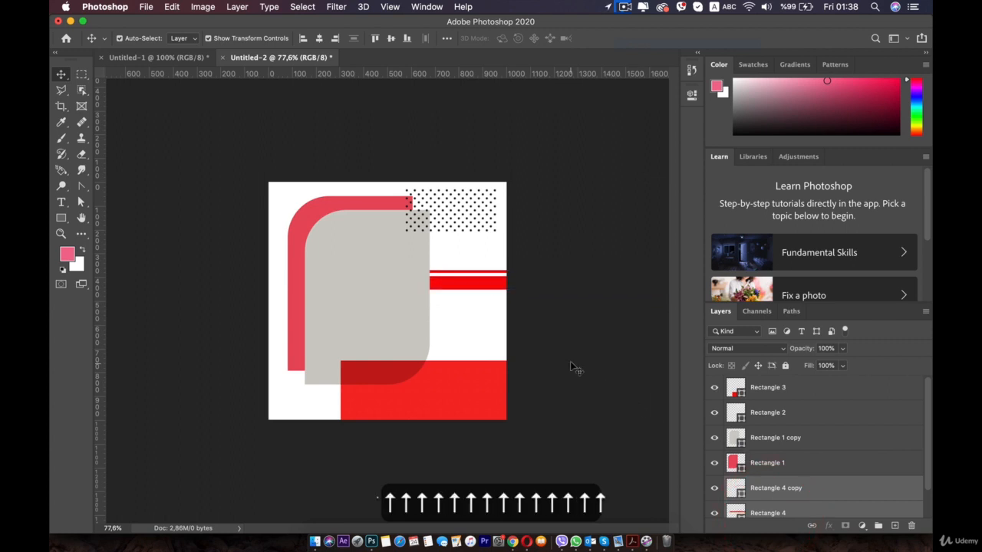
{"action": "left_click", "coordinate": [572, 362]}
Draw a white rectangle about 515 × 150 px below the red bars at X 485, Y 459 px
{"action": "left_click", "coordinate": [61, 233]}
{"action": "left_click", "coordinate": [60, 219]}
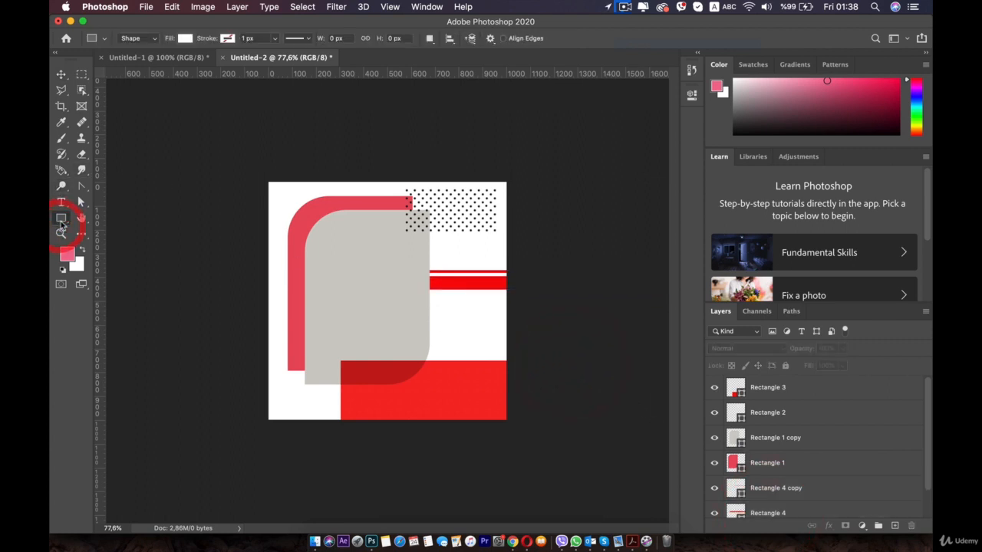
{"action": "left_click", "coordinate": [61, 221]}
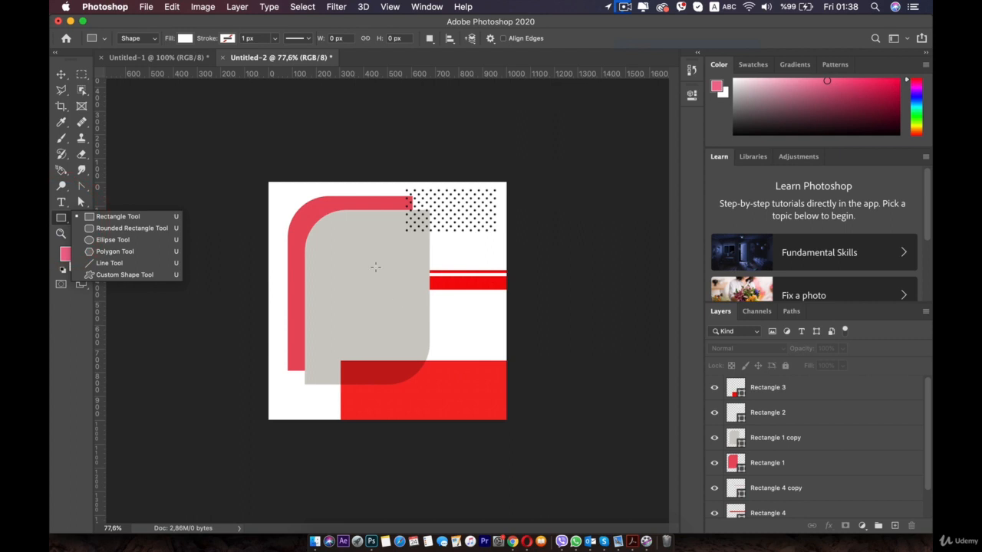
{"action": "left_click_drag", "start_coordinate": [384, 291], "coordinate": [507, 325]}
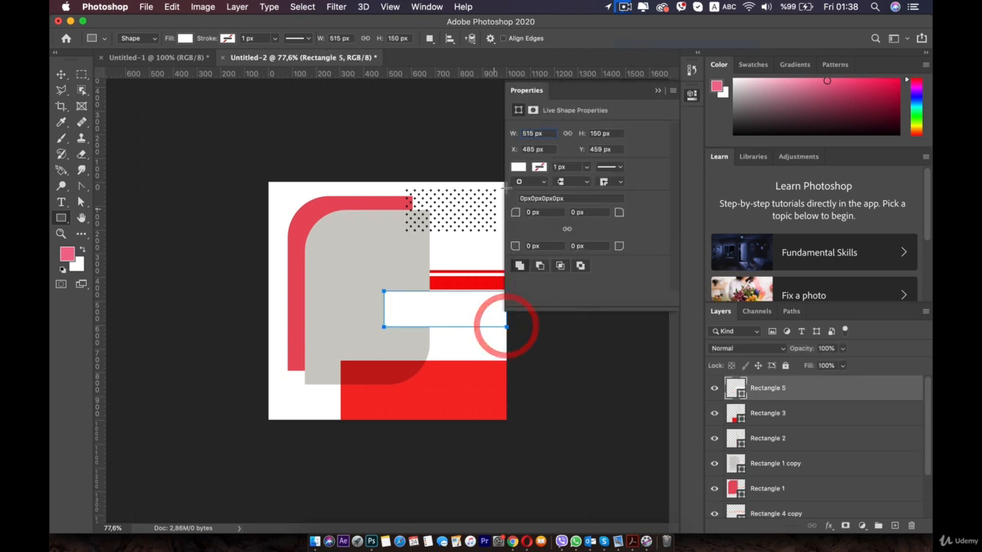
Add a Drop Shadow to the new white rectangle with the shadow opacity lowered to about 15%, and deselect it
{"action": "left_click", "coordinate": [61, 74]}
{"action": "left_click", "coordinate": [130, 169]}
{"action": "left_click", "coordinate": [409, 307]}
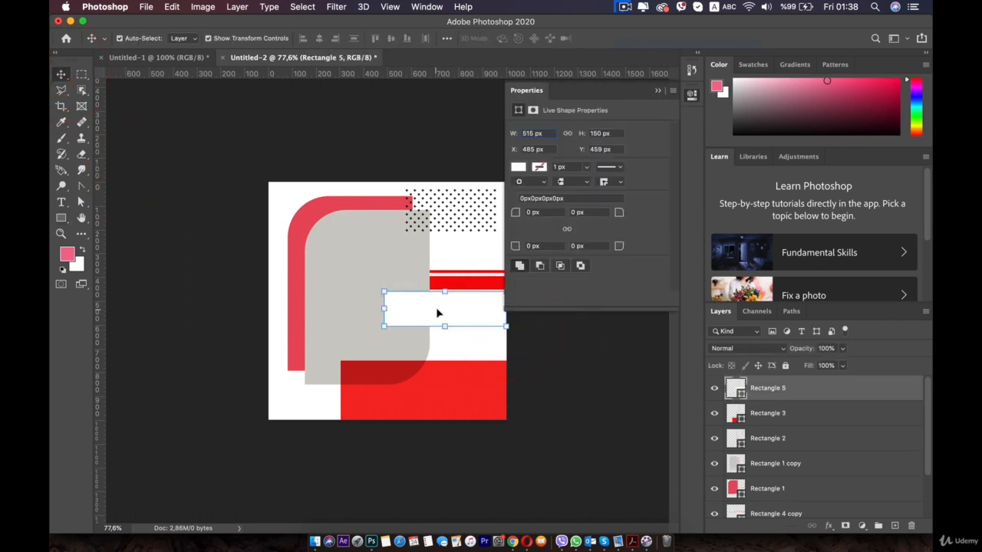
{"action": "left_click", "coordinate": [690, 97]}
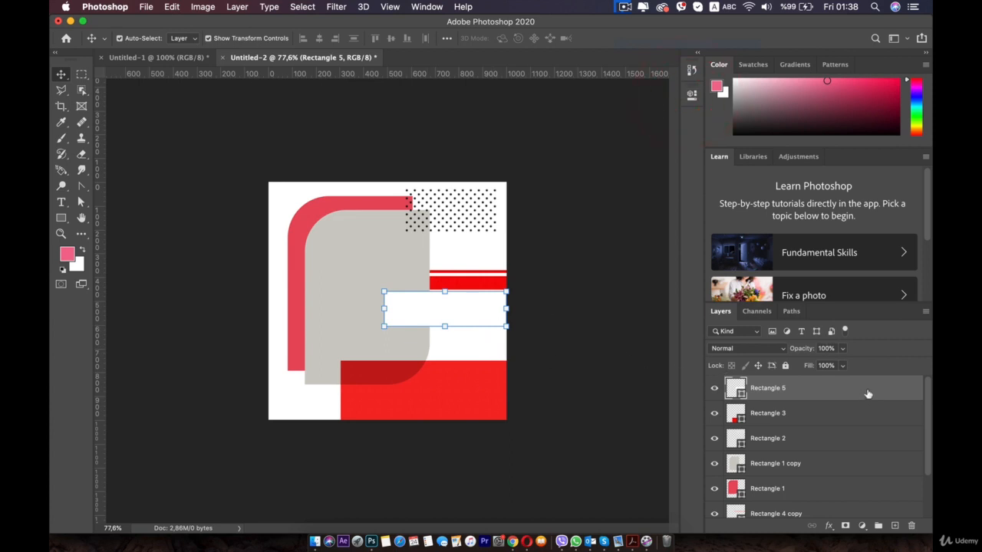
{"action": "left_click", "coordinate": [829, 527]}
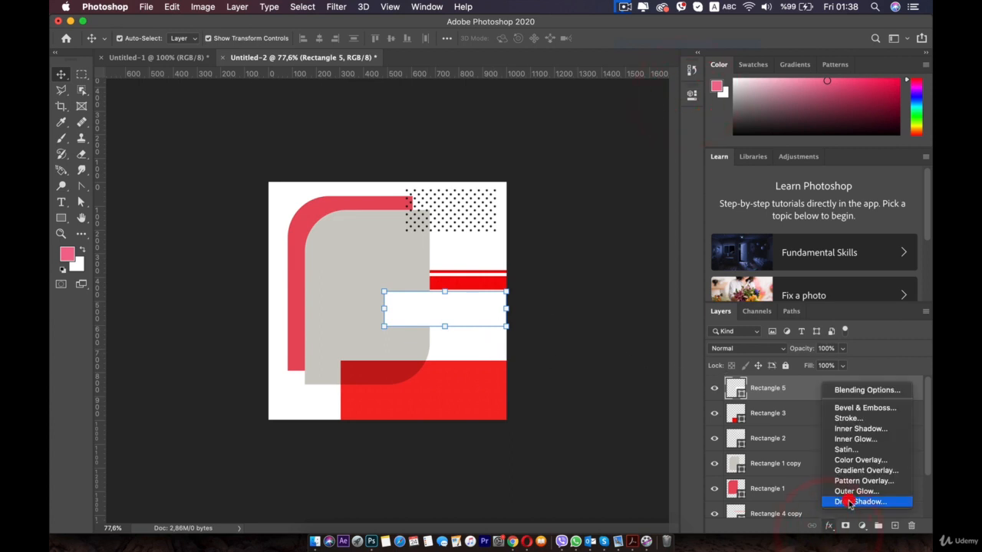
{"action": "left_click", "coordinate": [848, 501]}
{"action": "mouse_move", "coordinate": [681, 265]}
{"action": "left_mouse_down"}
{"action": "mouse_move", "coordinate": [645, 273]}
{"action": "mouse_move", "coordinate": [678, 265]}
{"action": "mouse_move", "coordinate": [666, 268]}
{"action": "left_mouse_up"}
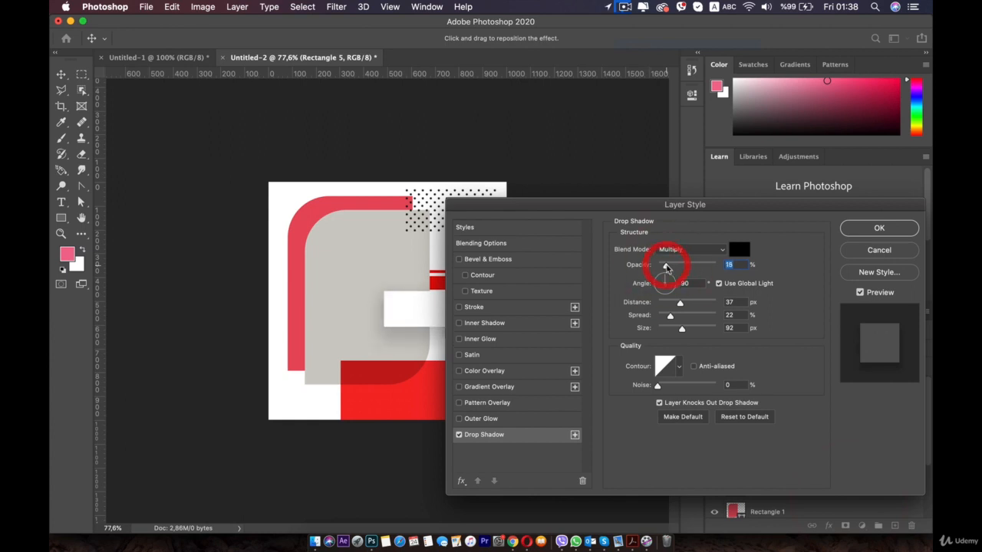
{"action": "left_click", "coordinate": [853, 226]}
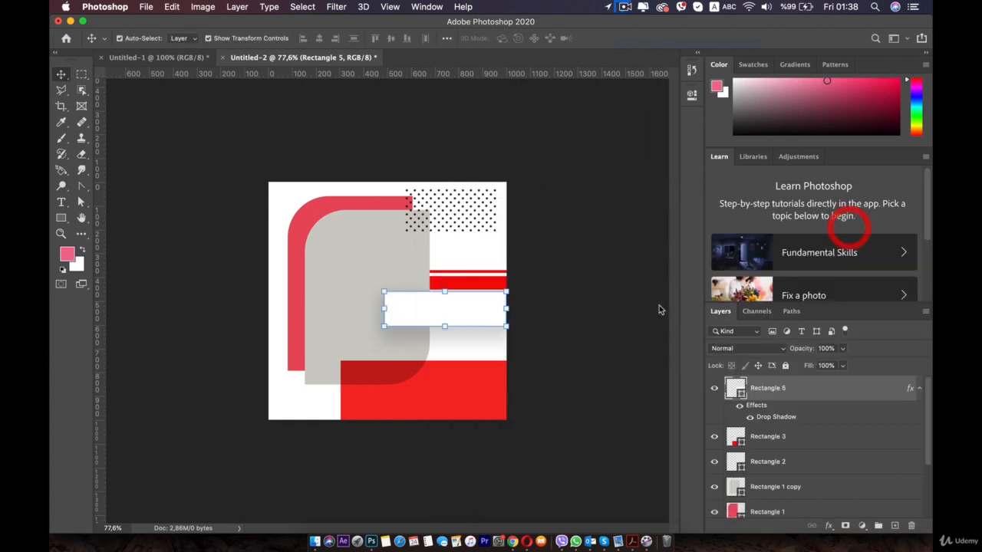
{"action": "left_click", "coordinate": [253, 305]}
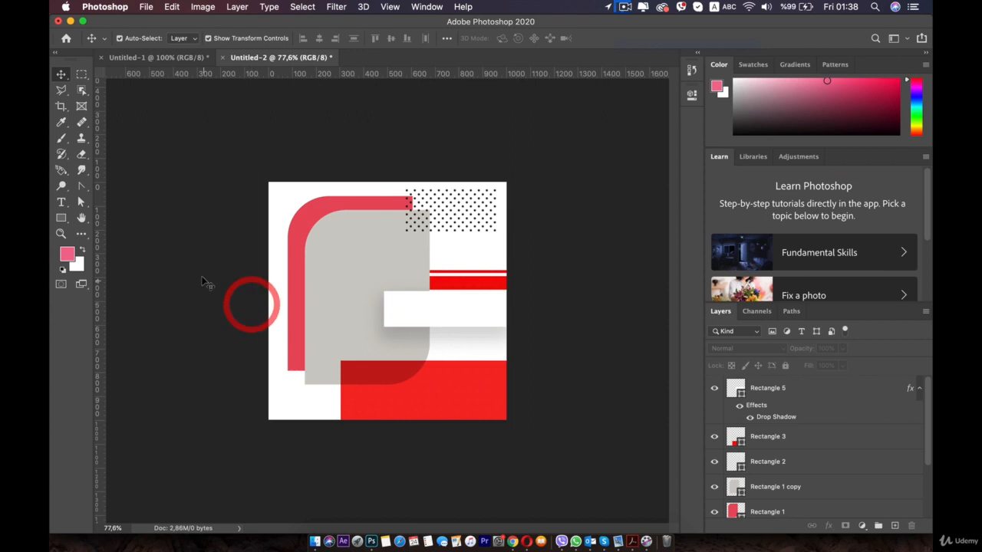
Recolour the pinkish-red rounded rectangle with the bright red sampled from the horizontal stripes and deselect it
{"action": "left_click", "coordinate": [295, 222]}
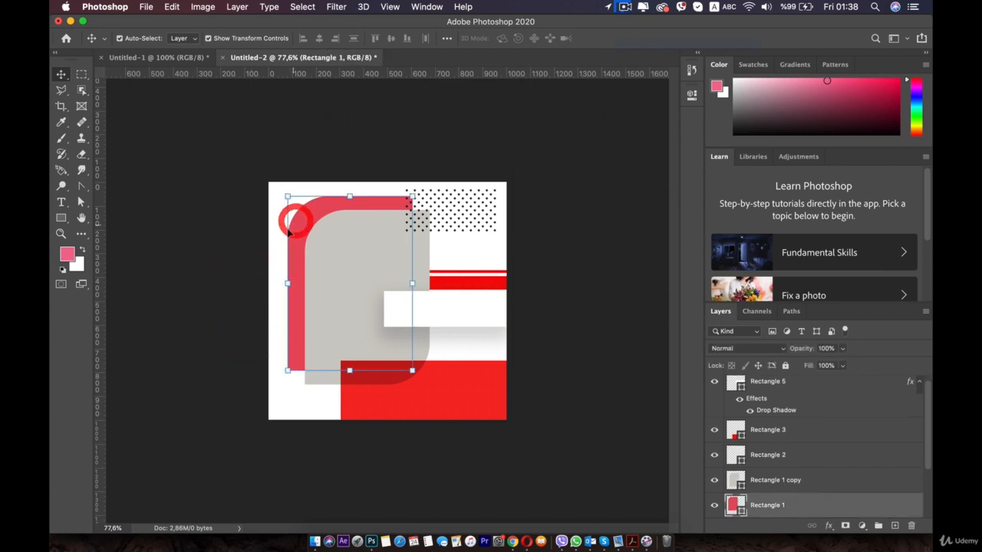
{"action": "double_click", "coordinate": [736, 507]}
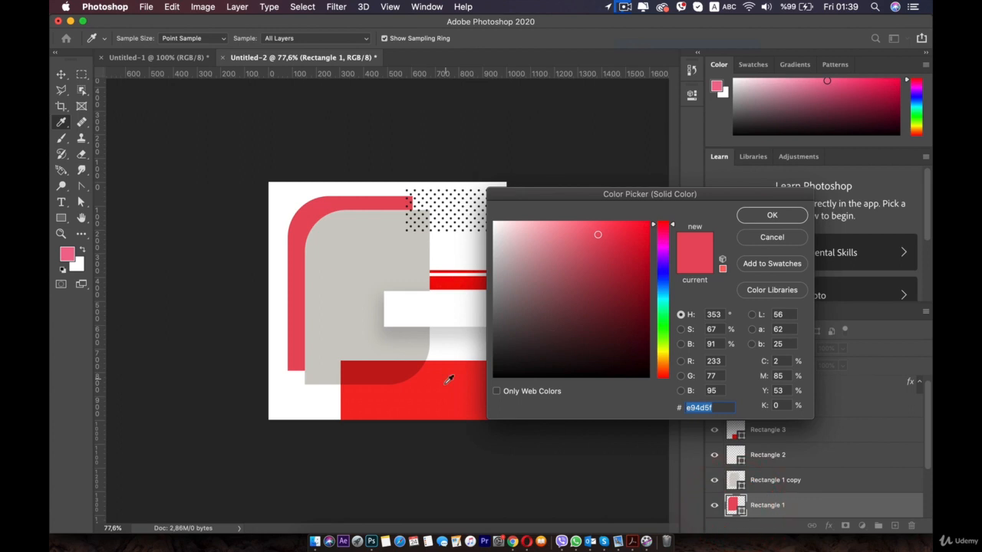
{"action": "left_click", "coordinate": [455, 273]}
{"action": "left_click", "coordinate": [744, 215]}
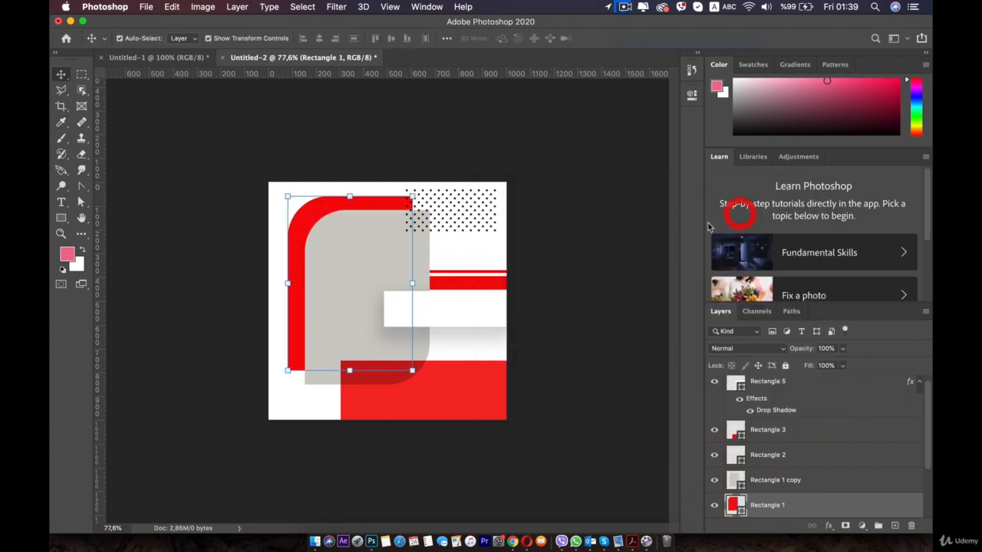
{"action": "left_click", "coordinate": [549, 228]}
Scale the red and grey rounded rectangles together to about 110.8%, shift them slightly up, apply the transform and deselect them
{"action": "left_click", "coordinate": [346, 281]}
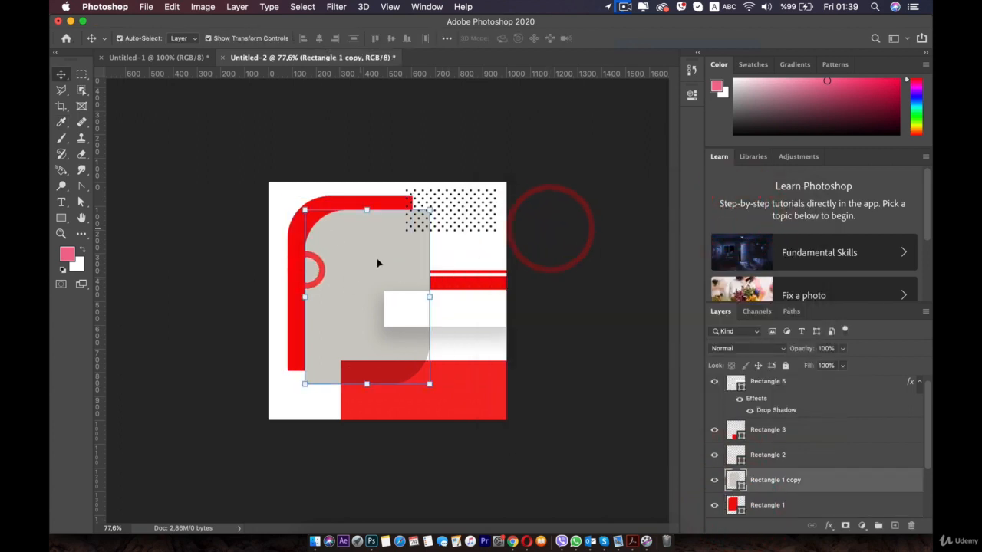
{"action": "left_click", "coordinate": [566, 258]}
{"action": "left_click", "coordinate": [350, 279]}
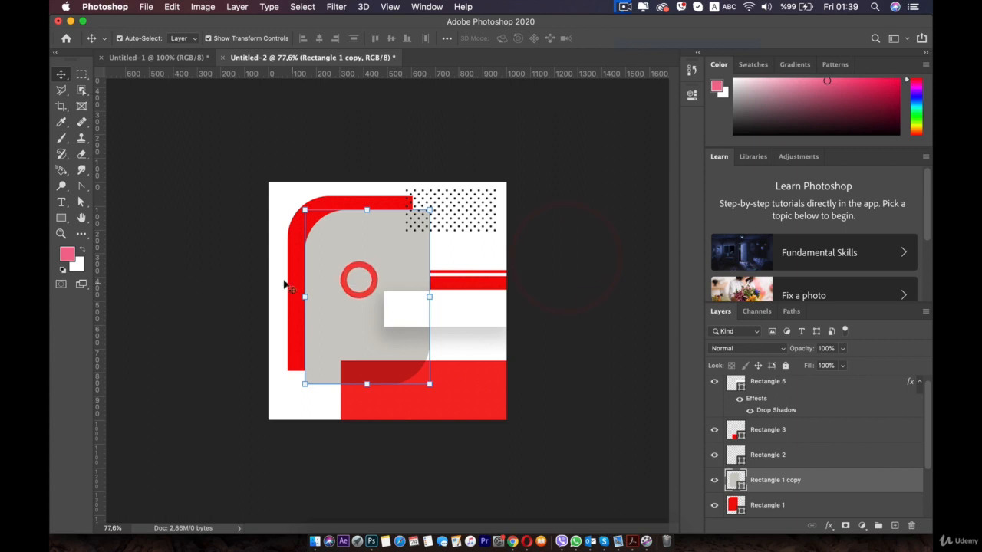
{"action": "left_click", "coordinate": [290, 235], "text": "shift"}
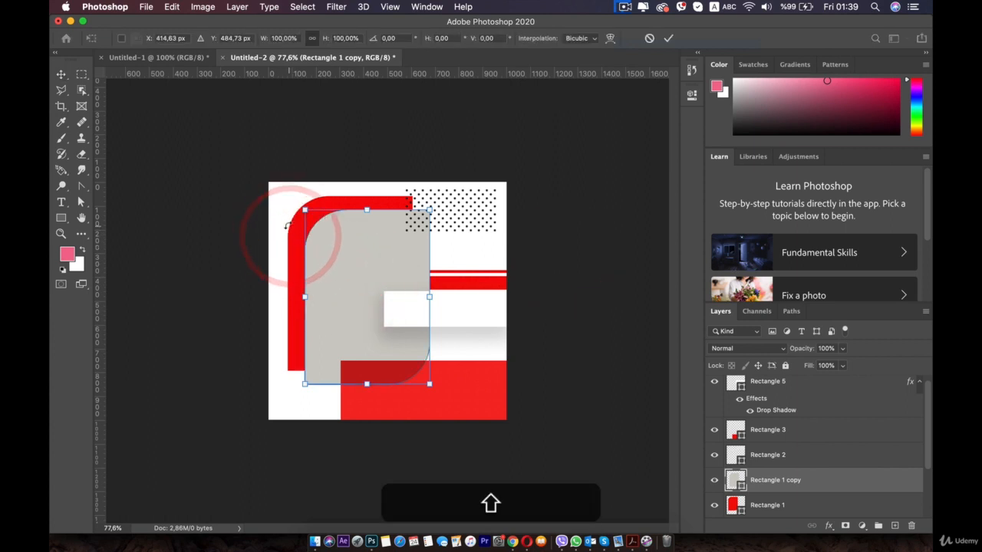
{"action": "left_click", "coordinate": [772, 506], "text": "shift"}
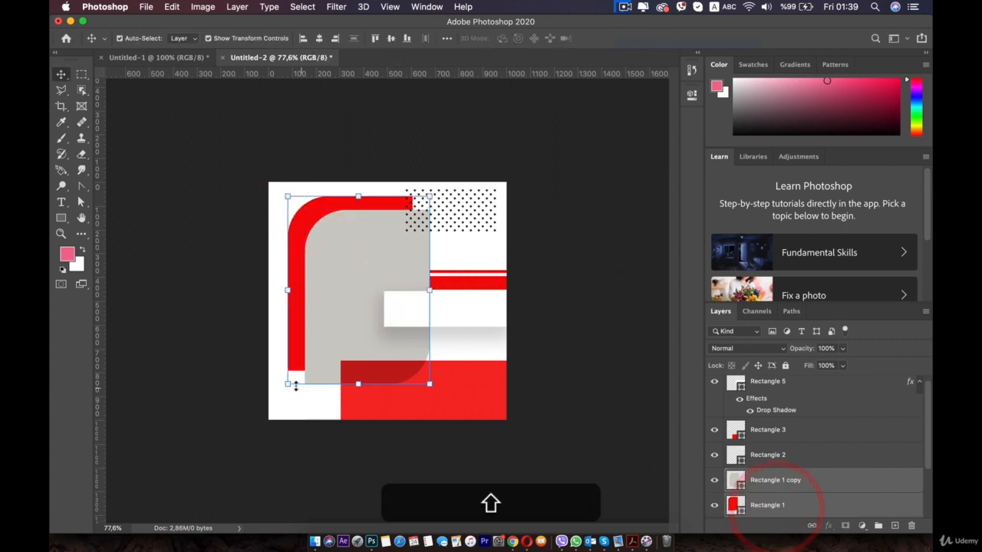
{"action": "left_click_drag", "start_coordinate": [290, 385], "coordinate": [277, 404]}
{"action": "left_click_drag", "start_coordinate": [344, 352], "coordinate": [349, 344]}
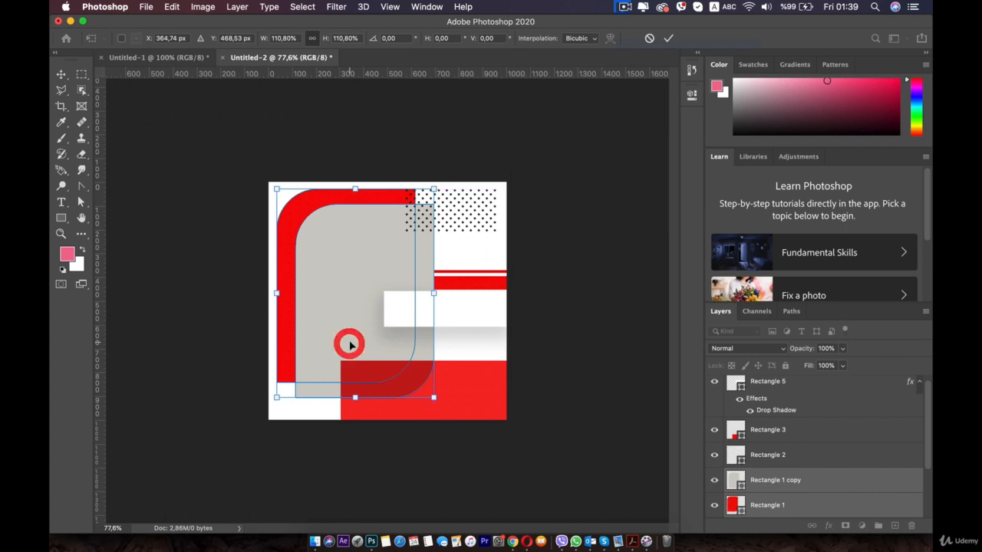
{"action": "double_click", "coordinate": [350, 344]}
{"action": "left_click", "coordinate": [629, 326]}
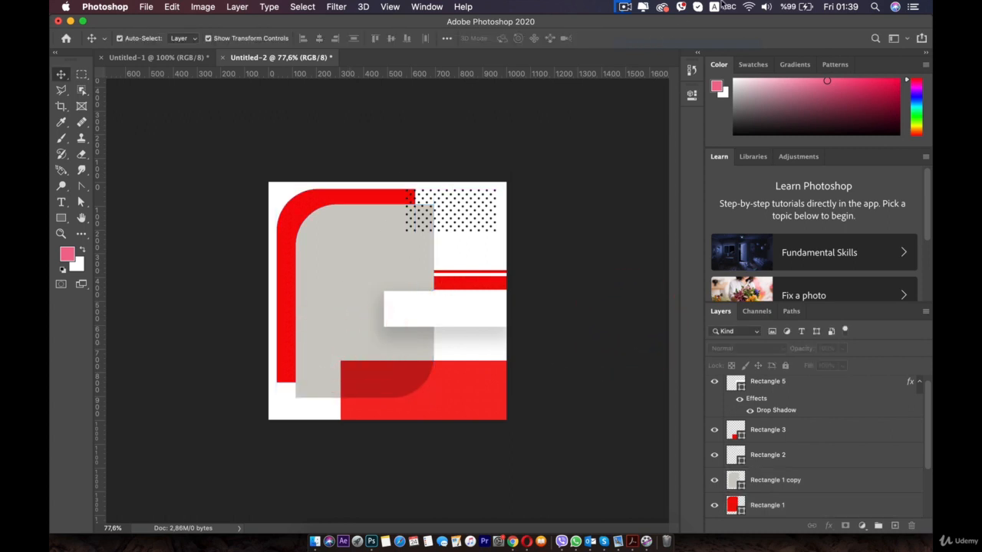
Place the photo-of-woman-wearing-white-top image from the Finder folder and move its layer directly above Rectangle 1 copy
{"action": "left_click", "coordinate": [314, 541]}
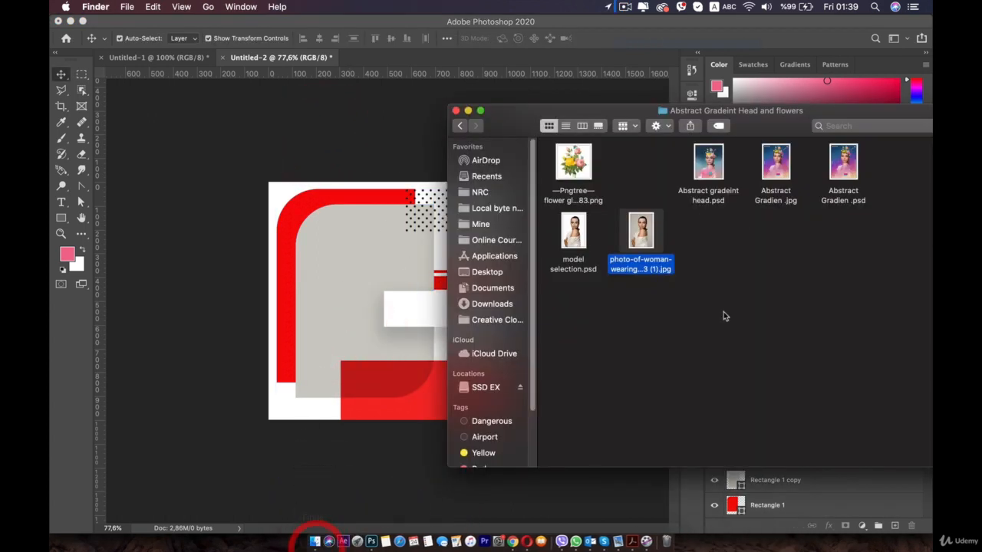
{"action": "left_click", "coordinate": [716, 312]}
{"action": "left_click_drag", "start_coordinate": [640, 234], "coordinate": [342, 268]}
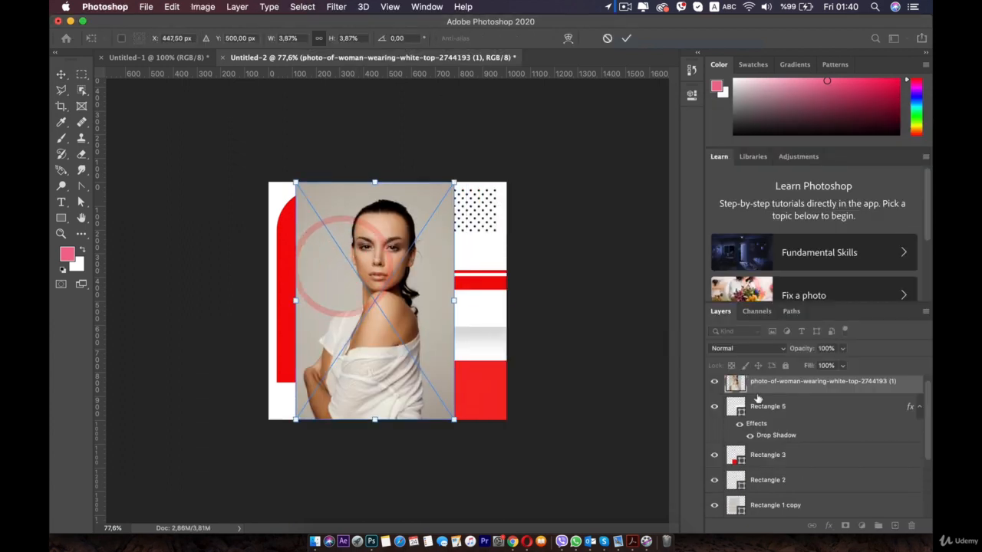
{"action": "left_click_drag", "start_coordinate": [759, 502], "coordinate": [761, 499]}
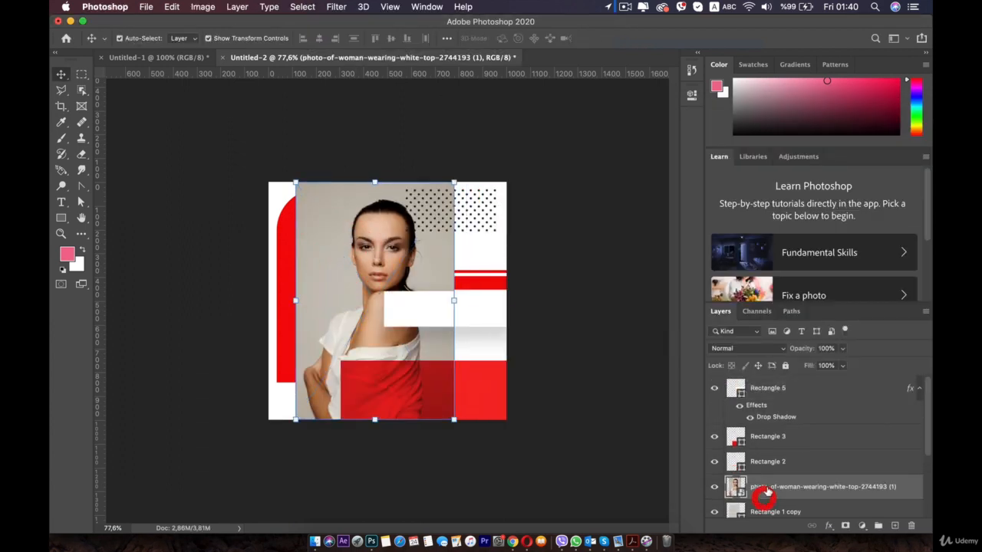
Clip the woman's photo to the grey rounded rectangle and reposition it slightly to the left and down within the frame
{"action": "scroll", "coordinate": [771, 477], "scroll_direction": "down", "scroll_amount": 2}
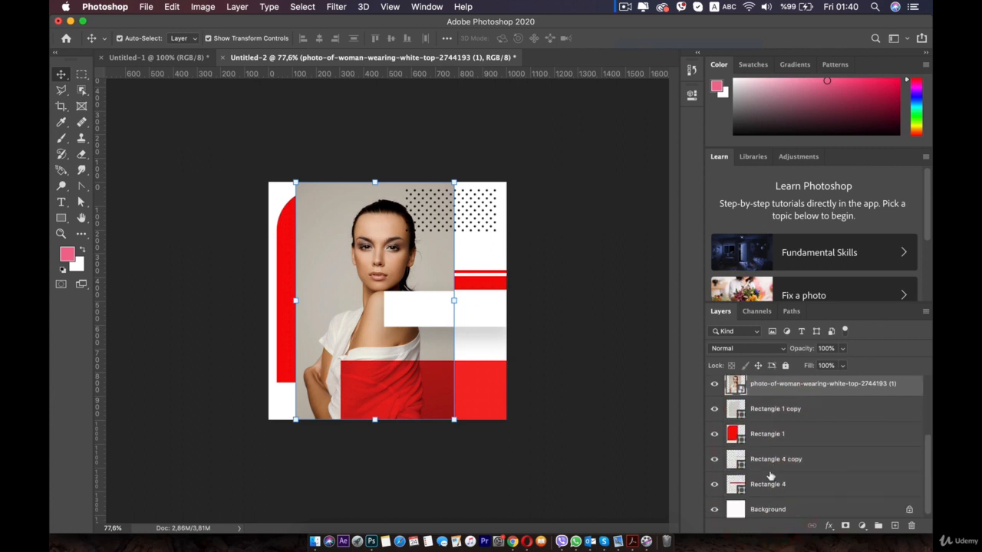
{"action": "left_click", "coordinate": [782, 411]}
{"action": "left_click", "coordinate": [757, 386]}
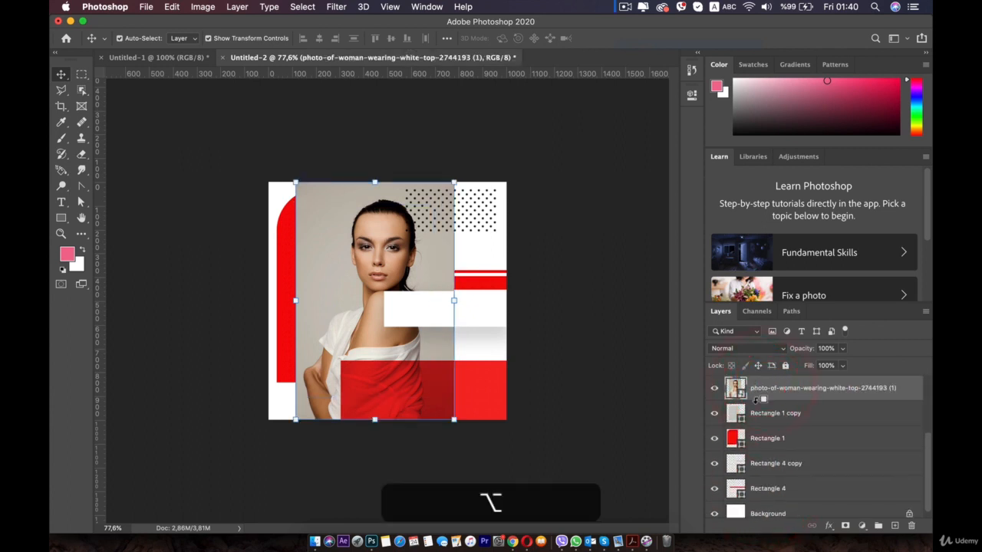
{"action": "left_click", "coordinate": [754, 399], "text": "alt"}
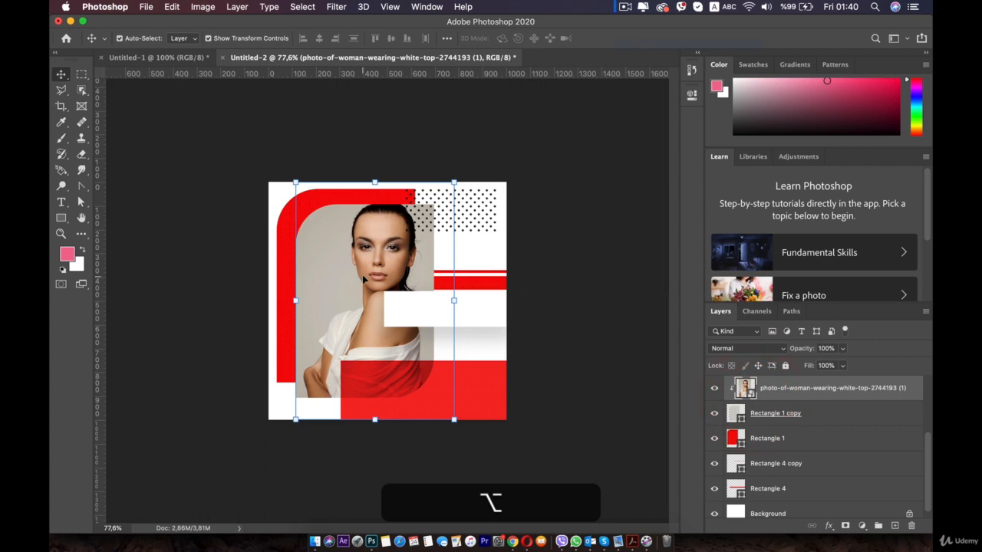
{"action": "mouse_move", "coordinate": [364, 279]}
{"action": "left_mouse_down"}
{"action": "mouse_move", "coordinate": [355, 283]}
{"action": "mouse_move", "coordinate": [361, 274]}
{"action": "left_mouse_up"}
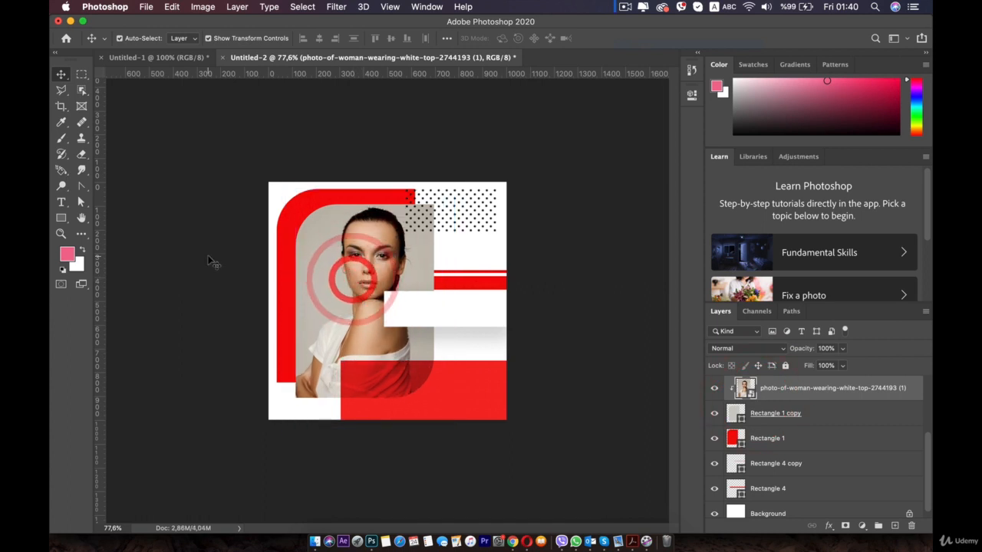
{"action": "left_click", "coordinate": [210, 256]}
Reshape the dotted pattern rectangle into a strip about 86 px high running from the red frame's end to the canvas's right edge
{"action": "left_click", "coordinate": [453, 203]}
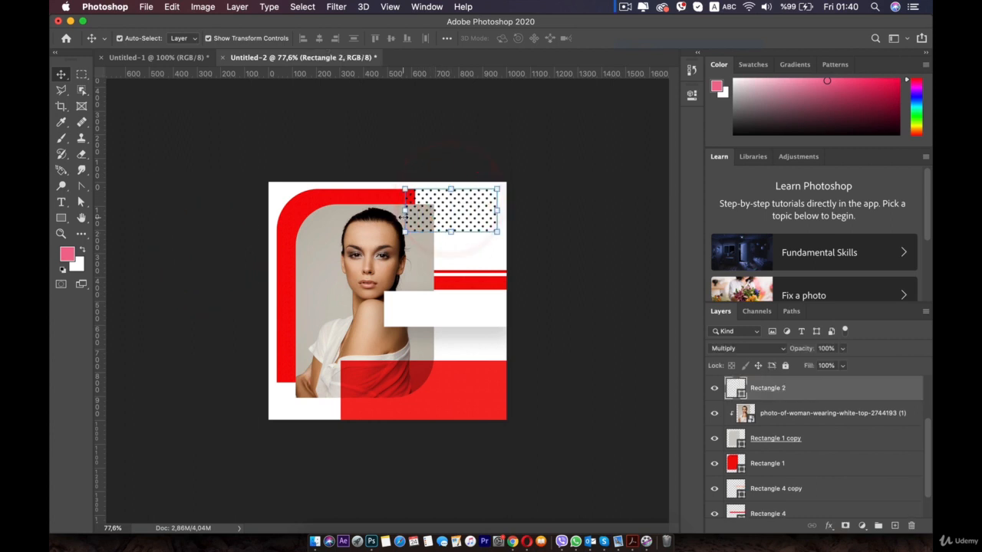
{"action": "key", "text": "super"}
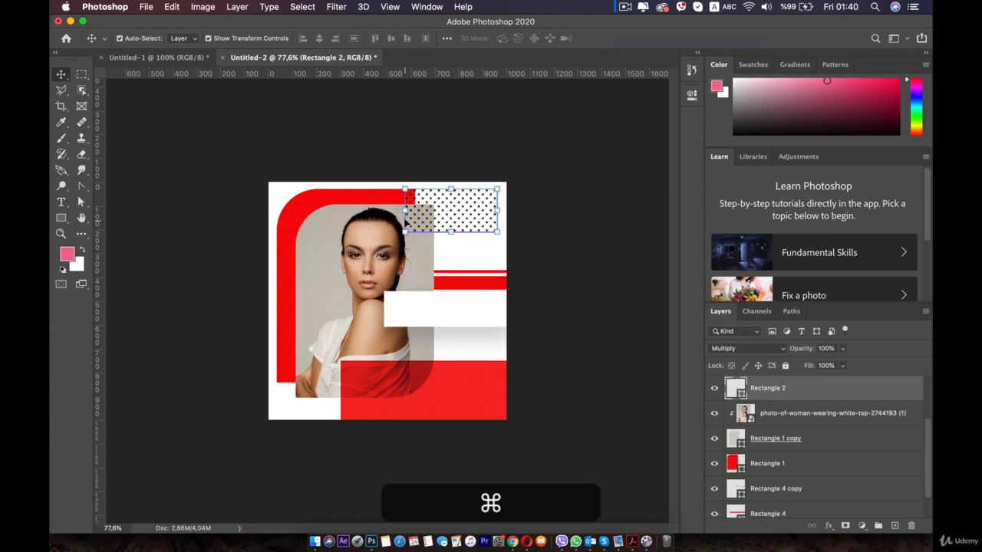
{"action": "left_click_drag", "start_coordinate": [405, 212], "coordinate": [467, 189]}
{"action": "key", "text": "shift"}
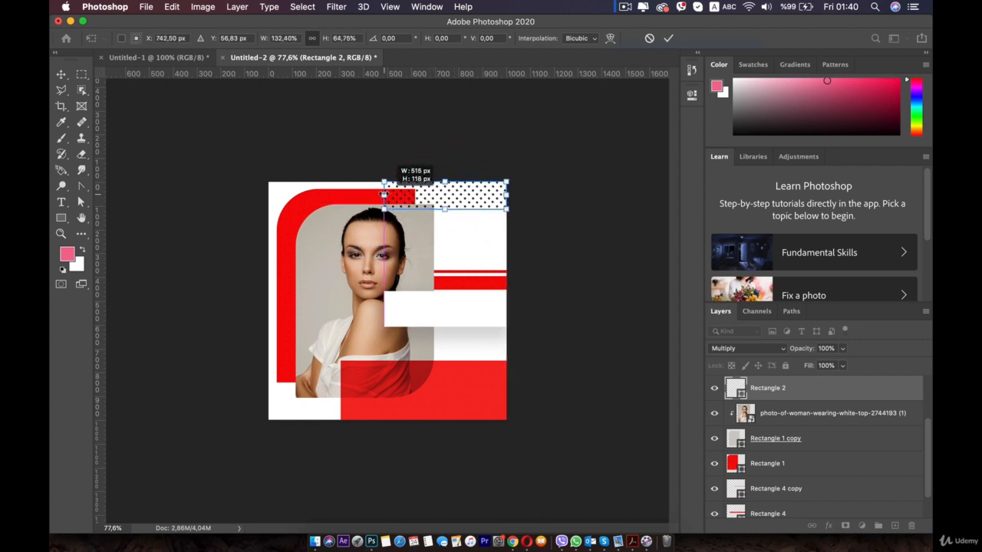
{"action": "key", "text": "shift"}
{"action": "mouse_move", "coordinate": [408, 197]}
{"action": "left_mouse_down"}
{"action": "mouse_move", "coordinate": [418, 196]}
{"action": "mouse_move", "coordinate": [272, 193]}
{"action": "mouse_move", "coordinate": [393, 198]}
{"action": "left_mouse_up"}
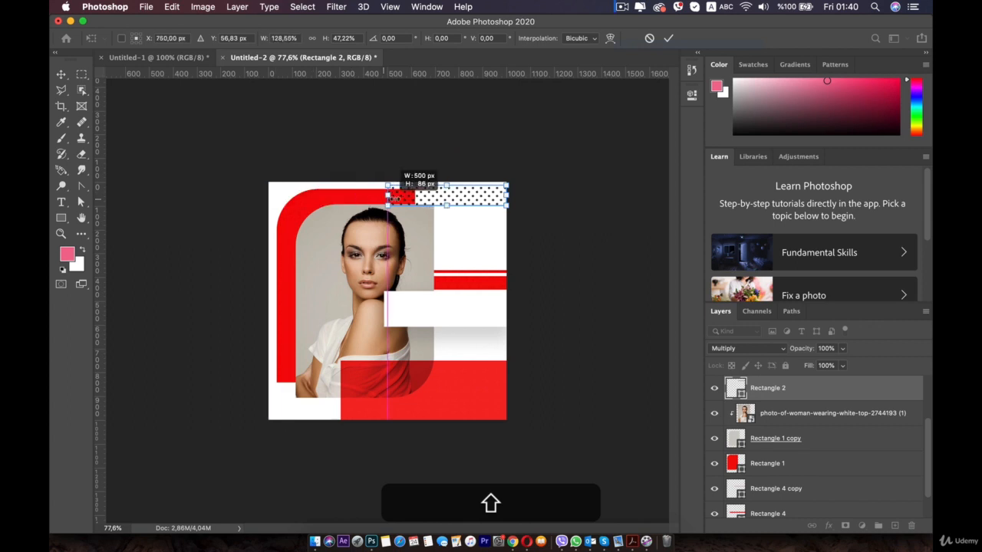
{"action": "double_click", "coordinate": [475, 196]}
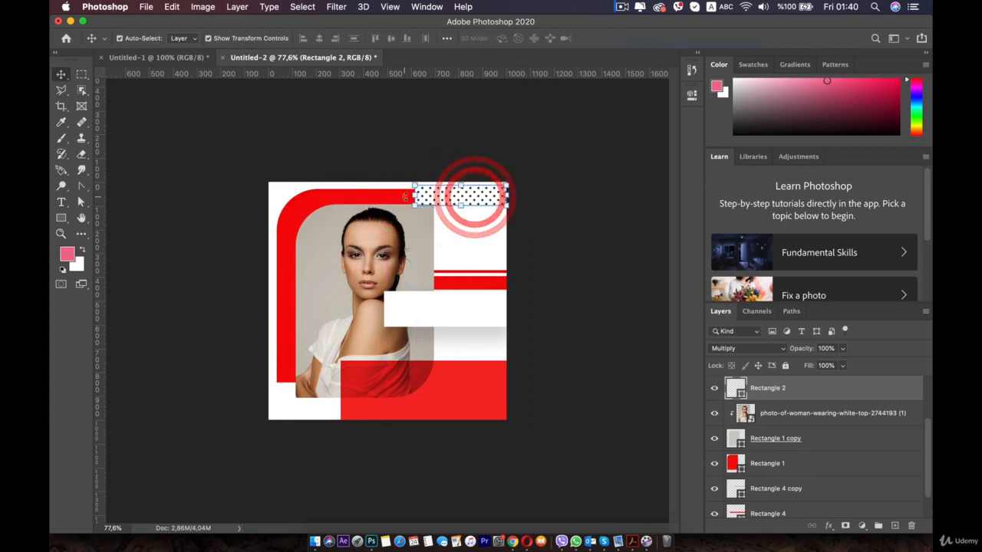
Narrow the dotted strip to about 217 px wide, inset from the canvas's right edge, and deselect it
{"action": "left_click", "coordinate": [476, 232]}
{"action": "left_click", "coordinate": [463, 201]}
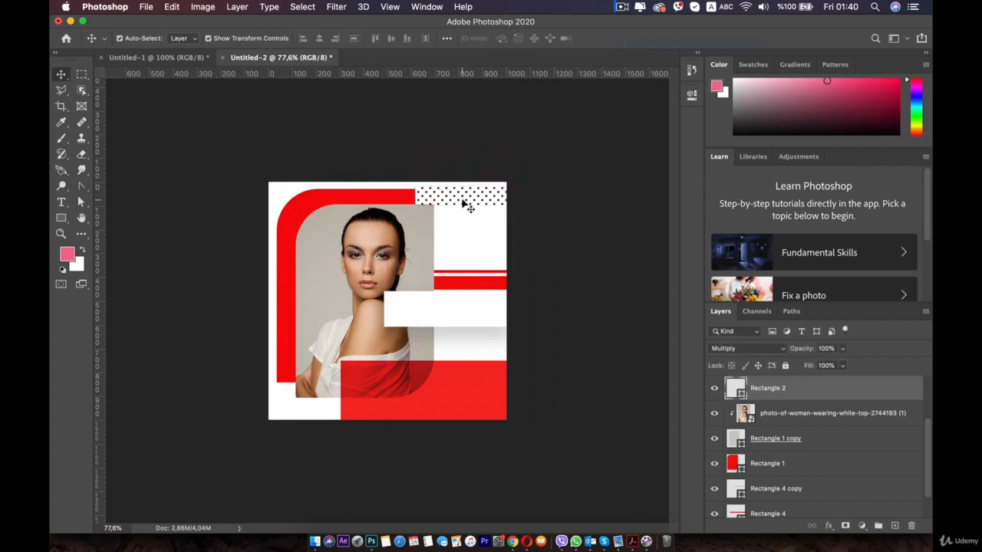
{"action": "left_click_drag", "start_coordinate": [414, 196], "coordinate": [434, 198]}
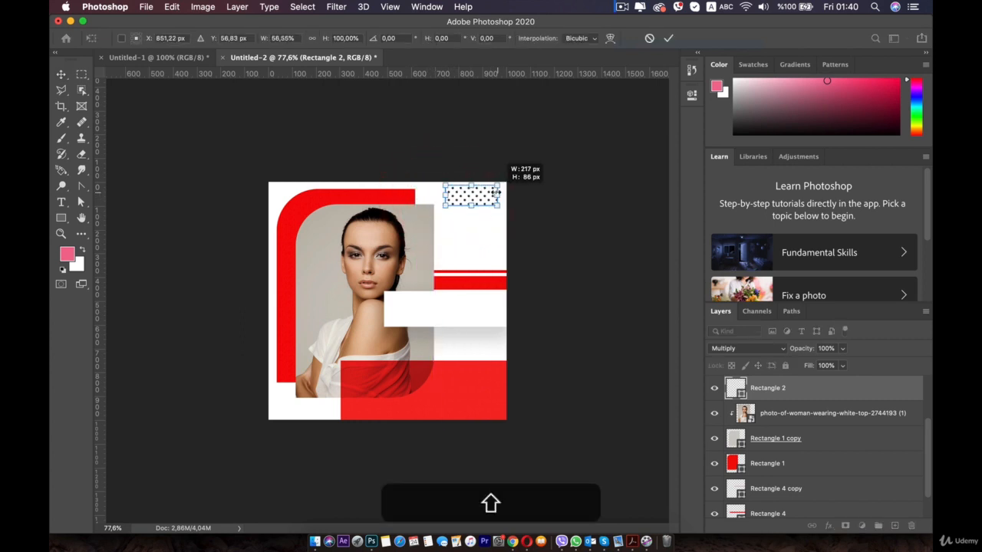
{"action": "left_click_drag", "start_coordinate": [500, 194], "coordinate": [506, 195]}
{"action": "left_click", "coordinate": [561, 216]}
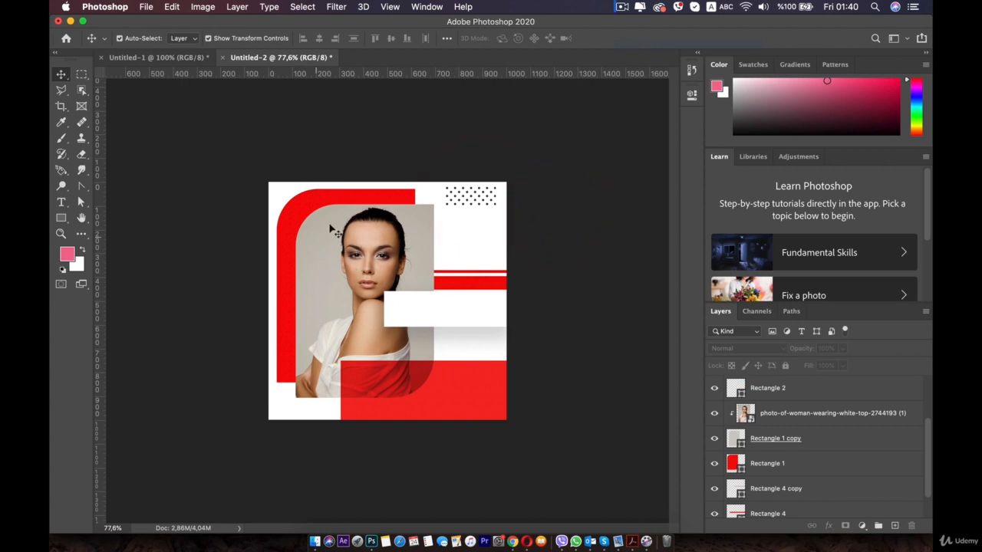
Add a text layer reading "Discount" over the white rectangle
{"action": "left_click", "coordinate": [565, 259]}
{"action": "left_click", "coordinate": [61, 202]}
{"action": "left_click", "coordinate": [403, 311]}
{"action": "key", "text": "shift"}
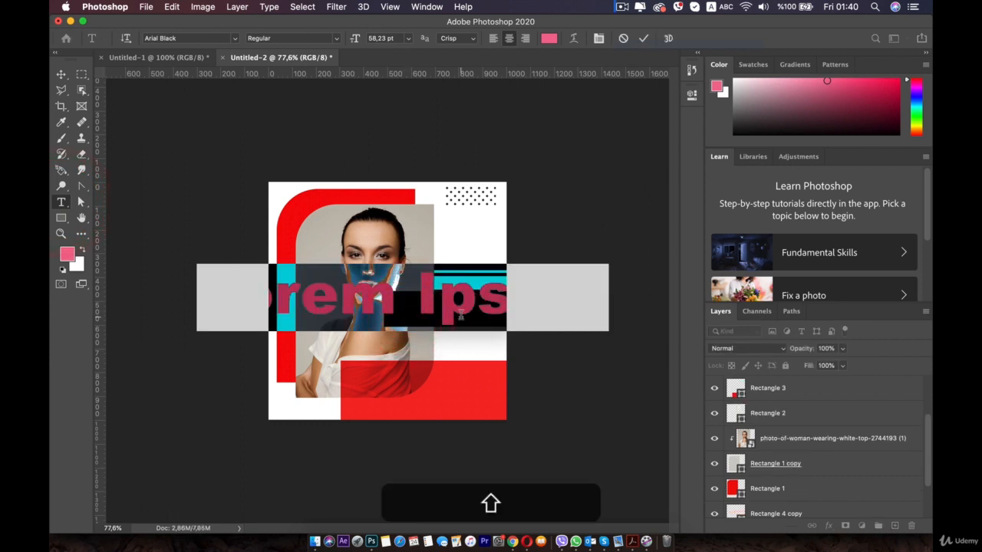
{"action": "type", "text": "Discoun"}
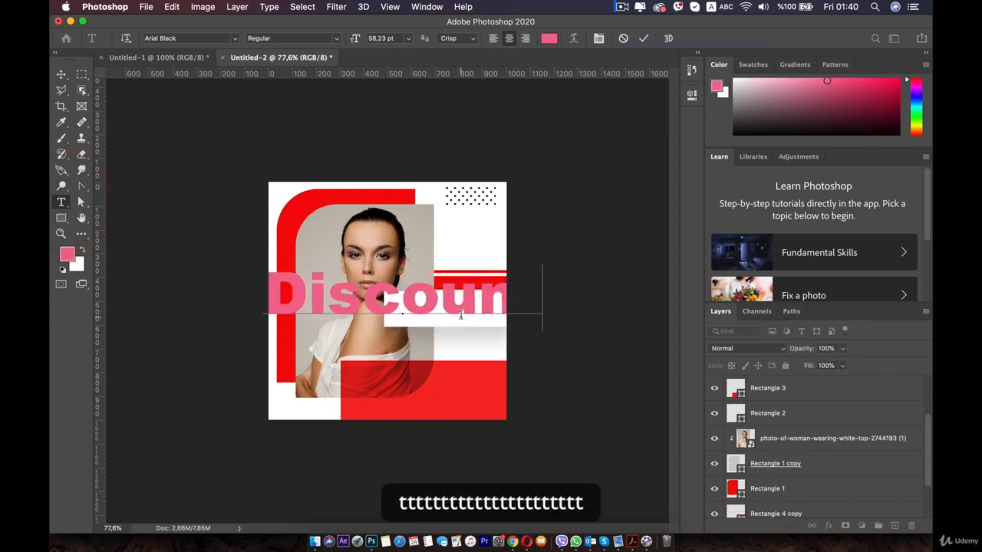
Colour the Discount text dark red #941211, sampled from the overlap of the photo and the lower red rectangle
{"action": "key", "text": "super+a"}
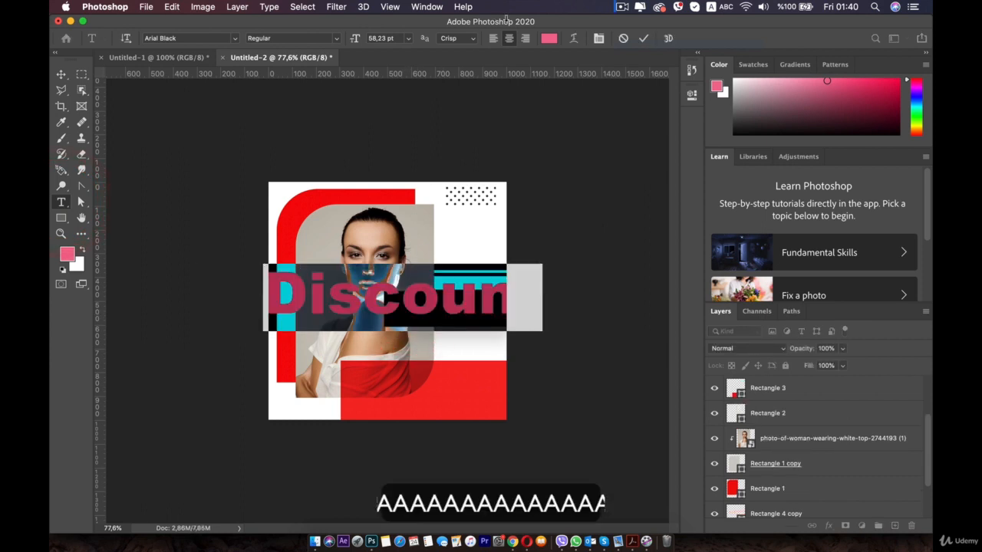
{"action": "left_click", "coordinate": [549, 39]}
{"action": "left_click", "coordinate": [504, 362]}
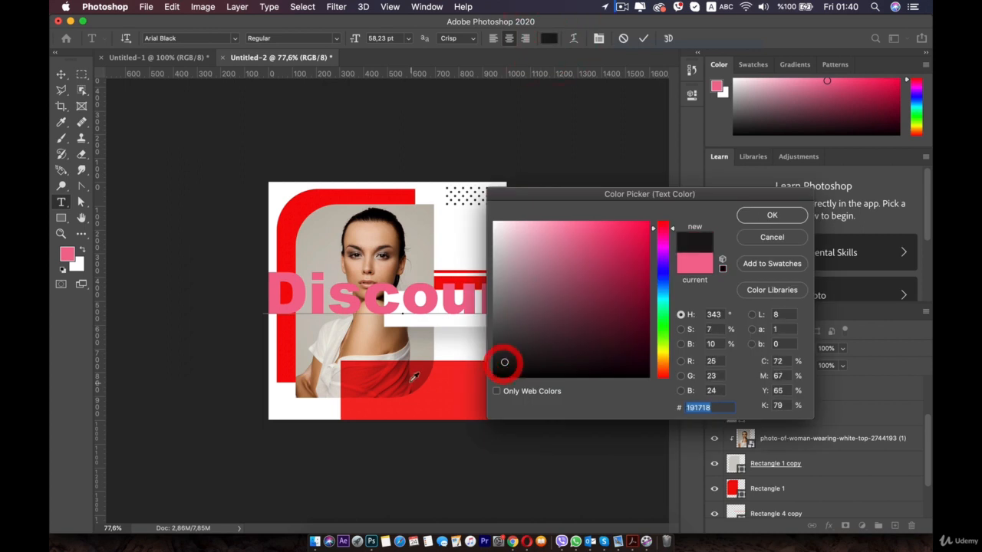
{"action": "left_click", "coordinate": [413, 363]}
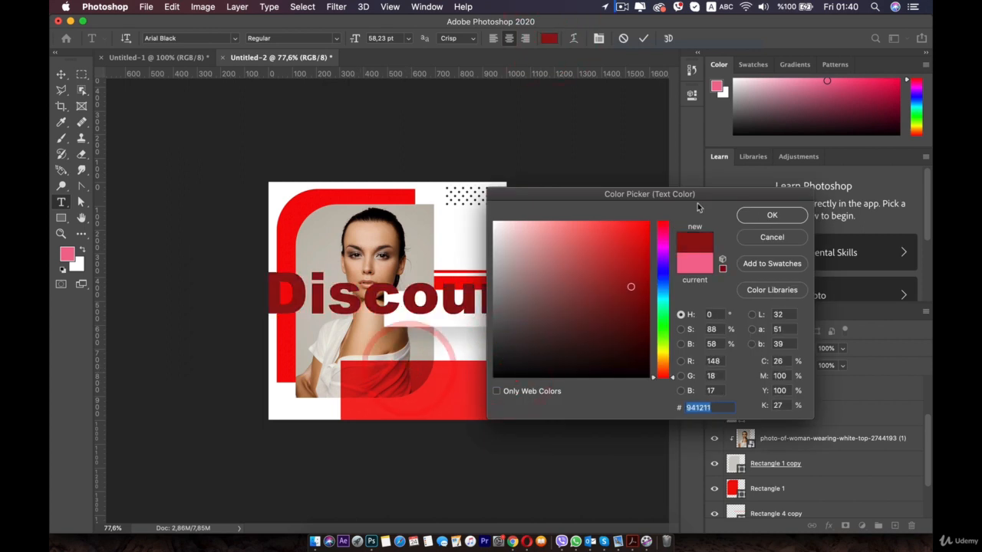
{"action": "left_click", "coordinate": [771, 215]}
Scale the Discount text down to about 22 pt and position it inside the white rectangle
{"action": "left_click", "coordinate": [60, 74]}
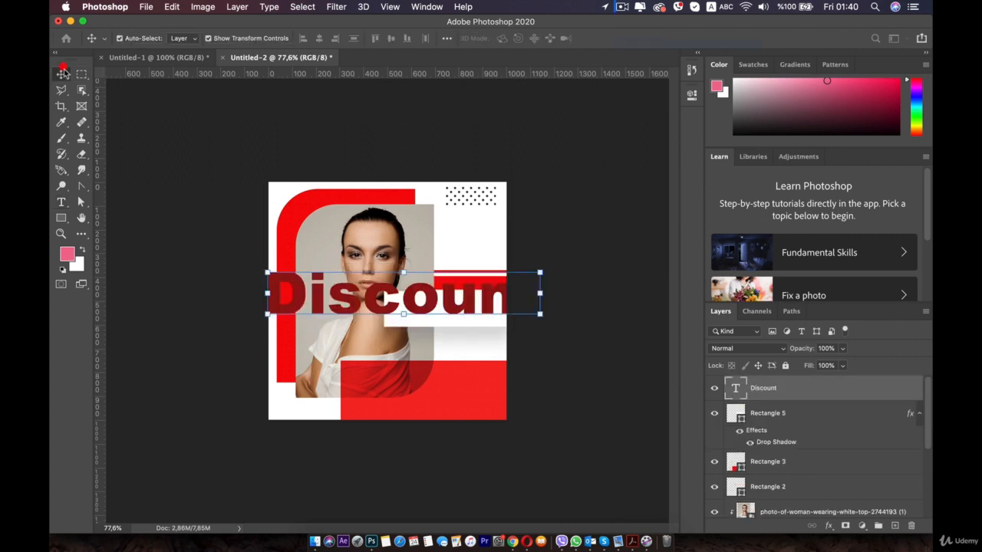
{"action": "left_click_drag", "start_coordinate": [540, 265], "coordinate": [447, 303]}
{"action": "double_click", "coordinate": [454, 304]}
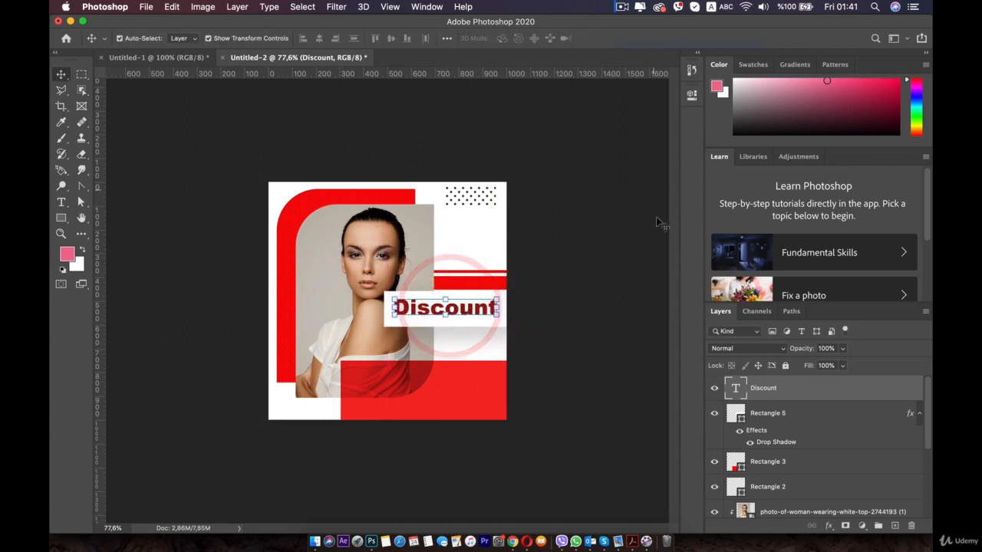
Change the Discount text colour to dark grey #302d2d and deselect the text
{"action": "double_click", "coordinate": [734, 388]}
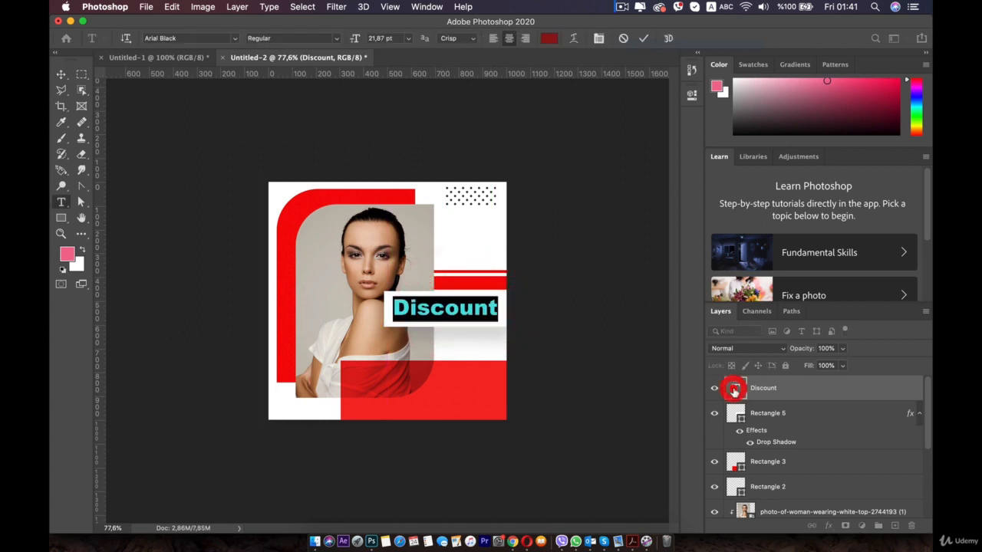
{"action": "left_click", "coordinate": [549, 38]}
{"action": "left_click", "coordinate": [501, 348]}
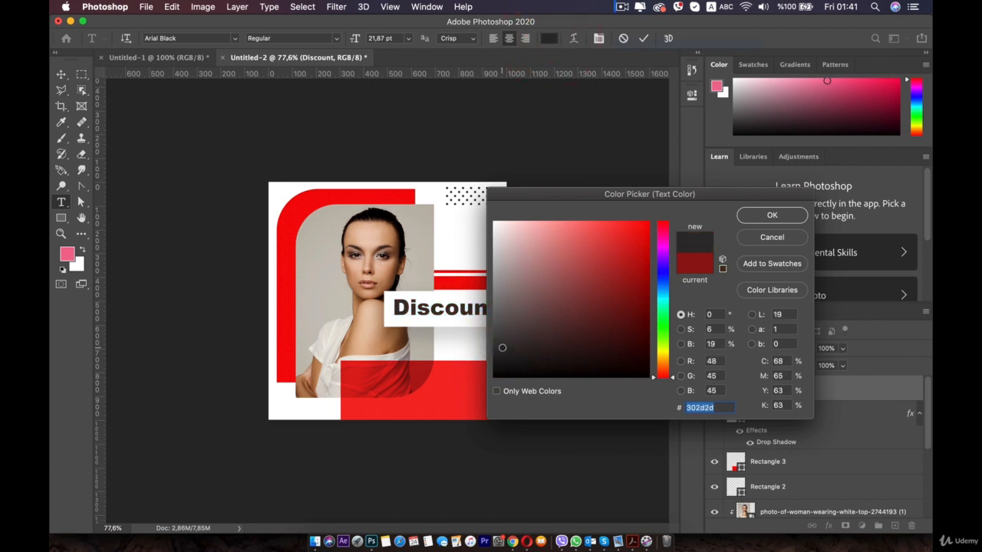
{"action": "left_click", "coordinate": [742, 217]}
{"action": "left_click", "coordinate": [61, 73]}
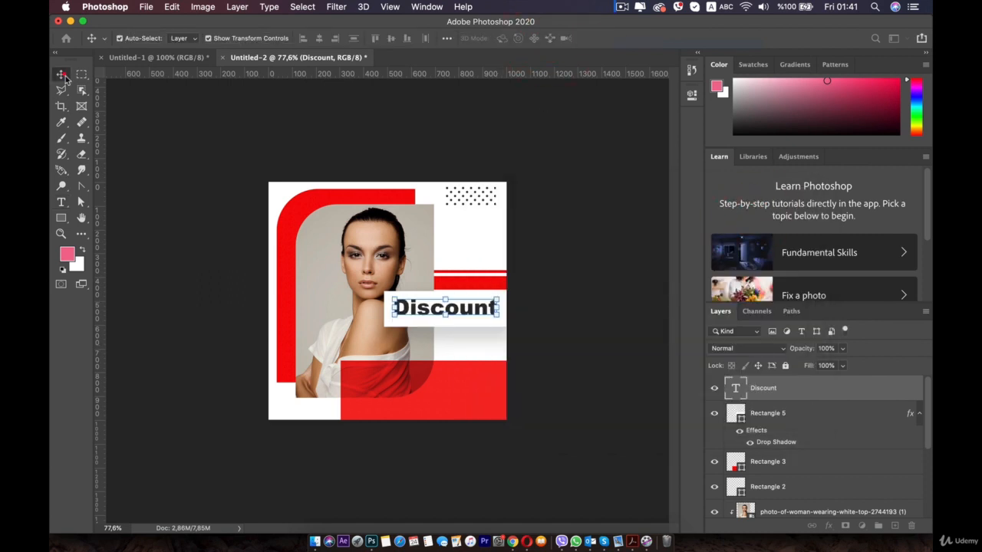
{"action": "left_click", "coordinate": [147, 239]}
Duplicate the Discount text onto the lower red rectangle and set the copy's font to Arial Regular
{"action": "left_click", "coordinate": [439, 309]}
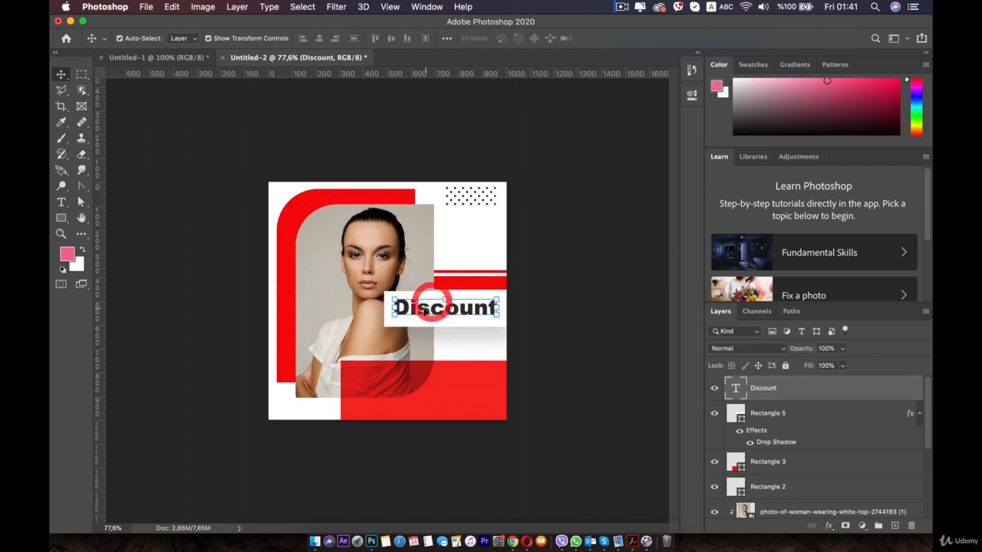
{"action": "left_click_drag", "start_coordinate": [439, 309], "coordinate": [376, 387]}
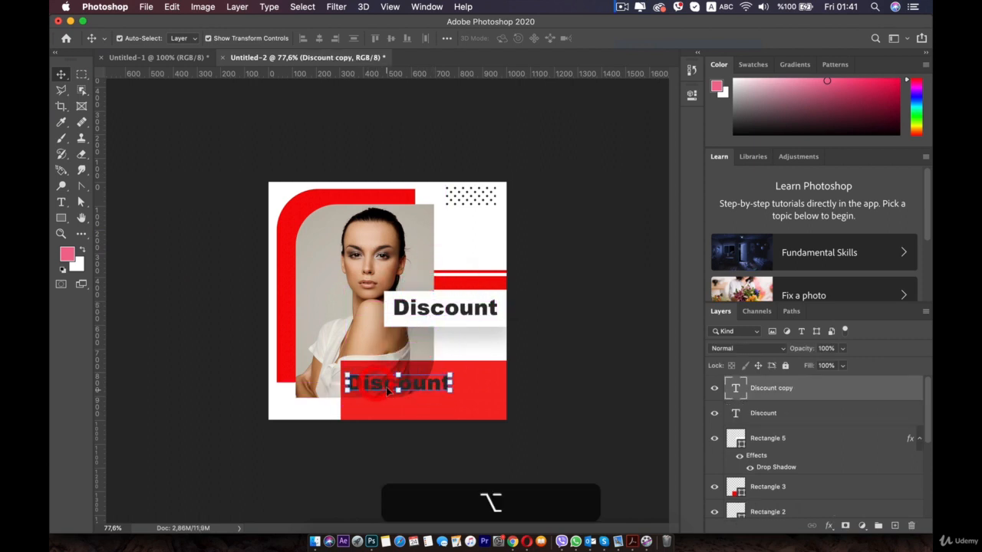
{"action": "double_click", "coordinate": [373, 384]}
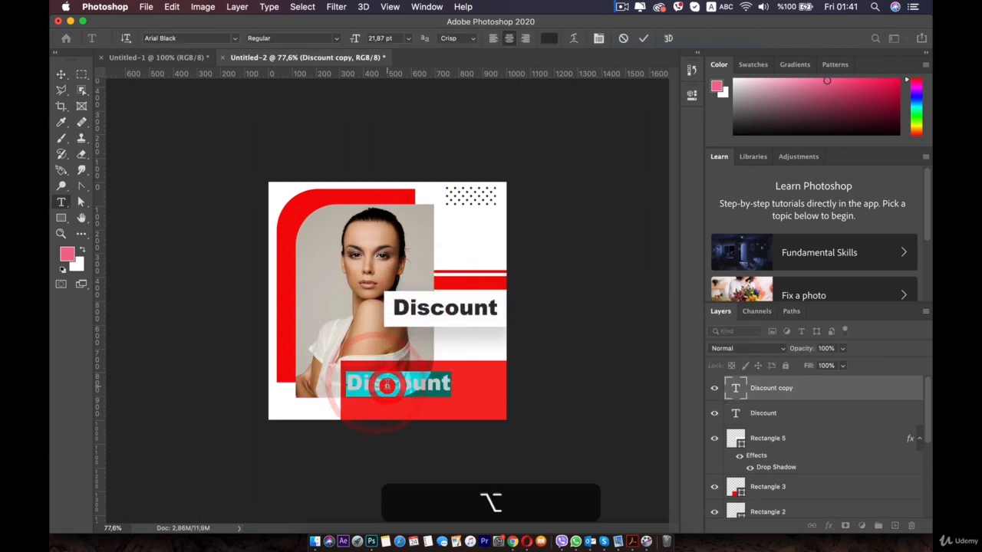
{"action": "left_click", "coordinate": [234, 37]}
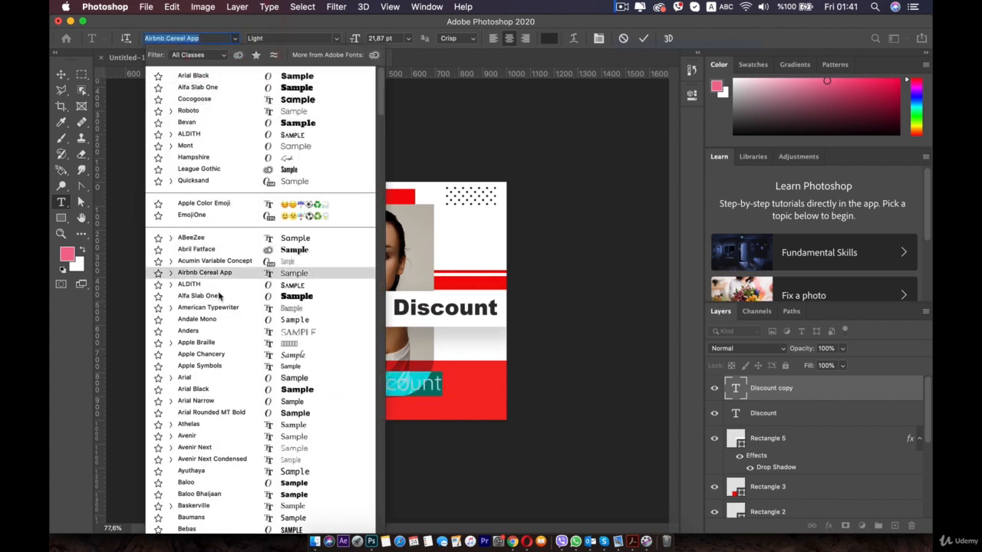
{"action": "left_click", "coordinate": [216, 381]}
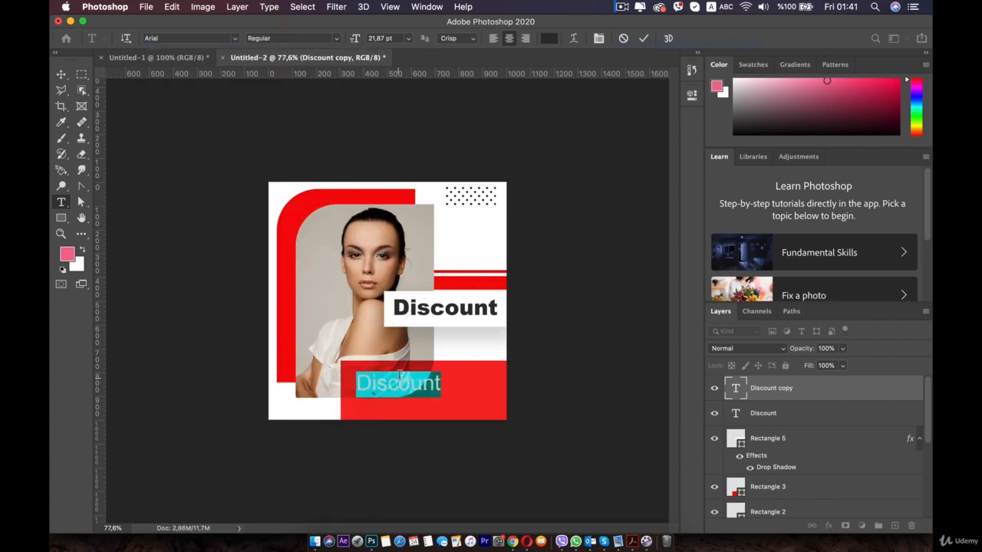
Replace the copied text with "Get this offer before the end of this month" and a second line "this is just a test"
{"action": "type", "text": "Get th"}
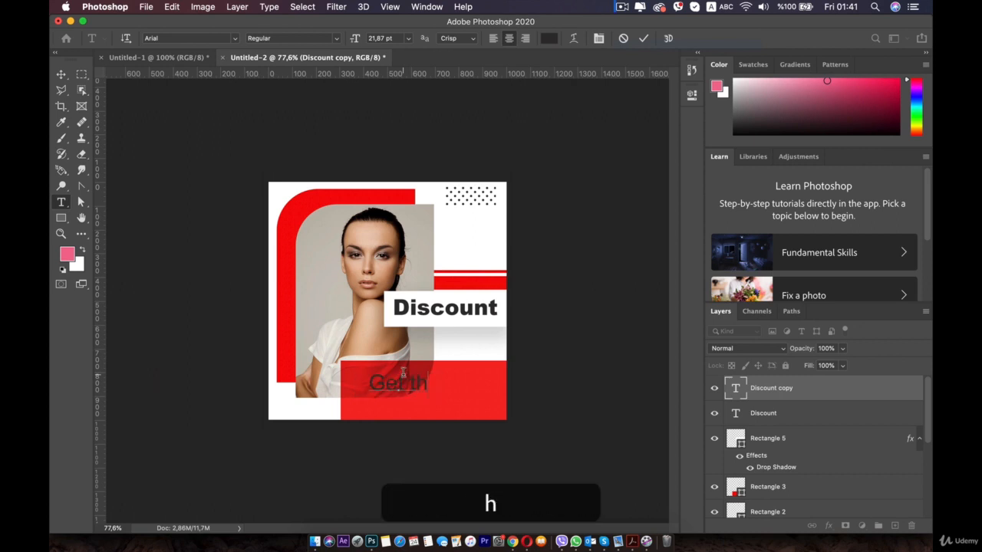
{"action": "type", "text": "is of"}
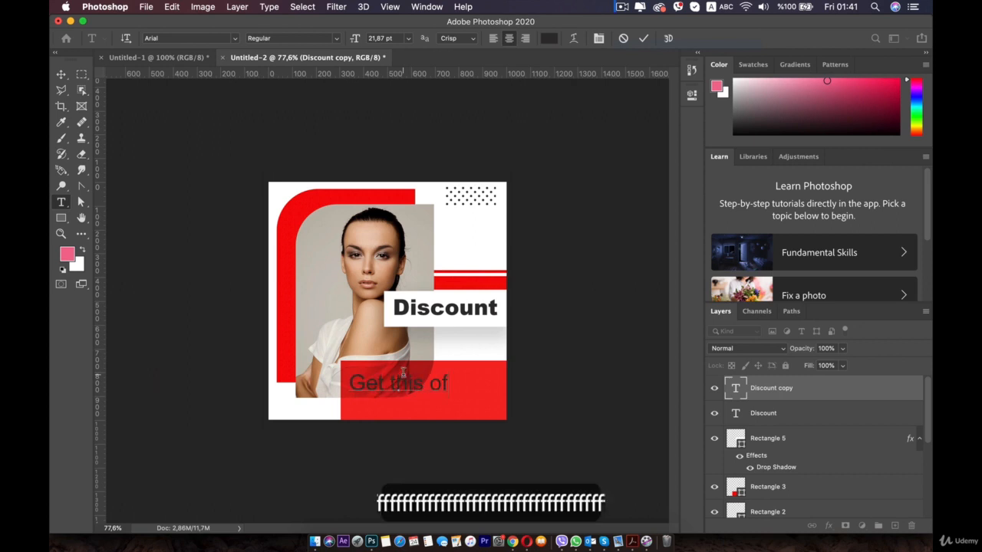
{"action": "type", "text": "fer be"}
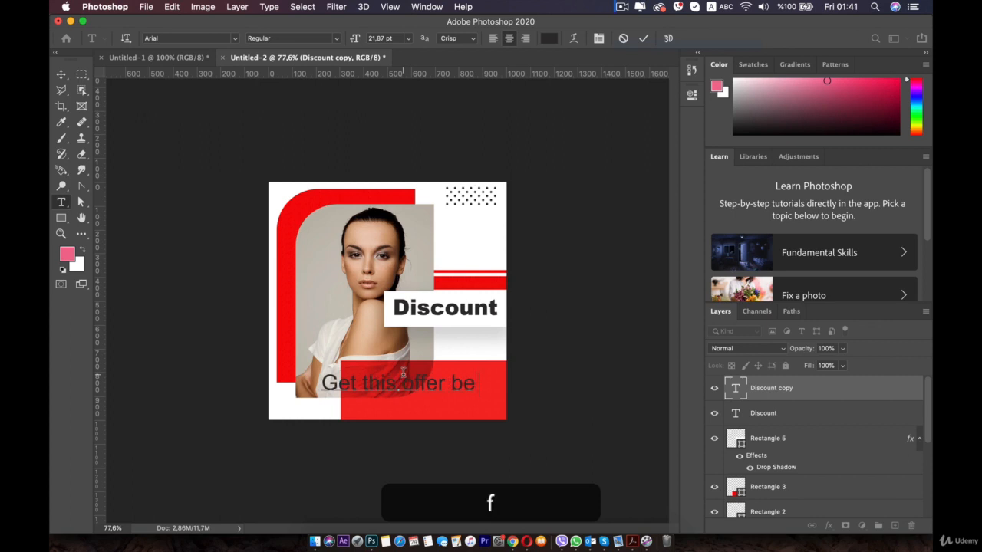
{"action": "type", "text": "fore the e"}
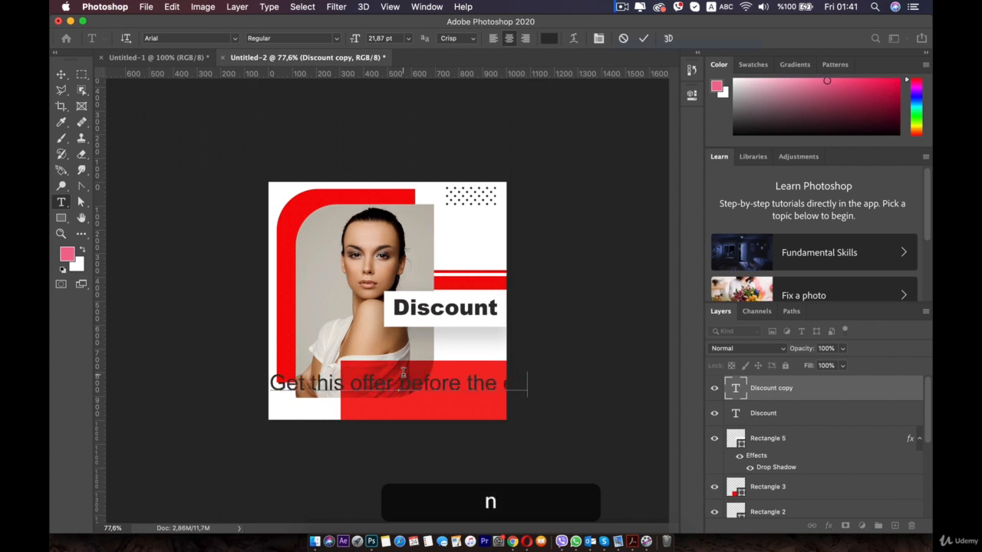
{"action": "type", "text": "nd of thism"}
{"action": "key", "text": "BackSpace"}
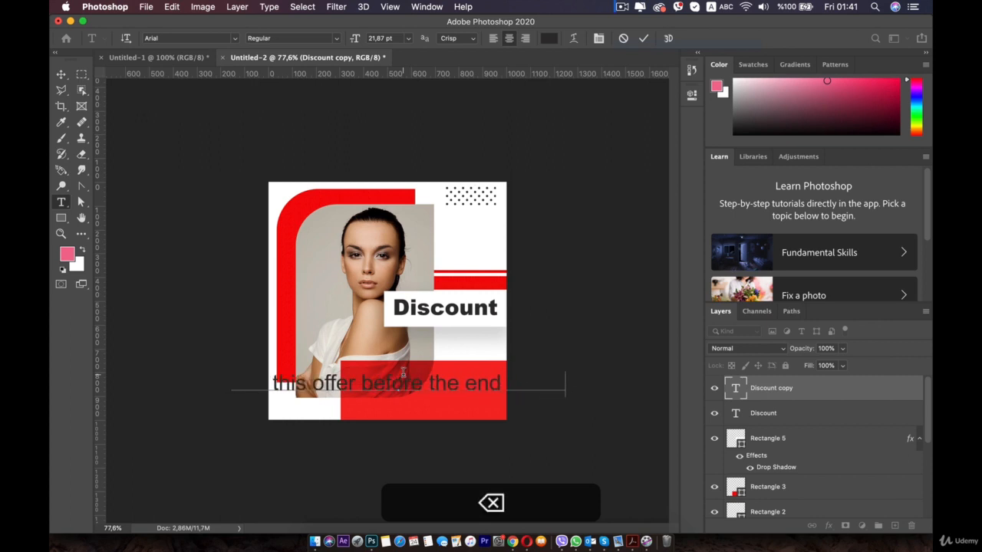
{"action": "type", "text": "month"}
{"action": "key", "text": "Return"}
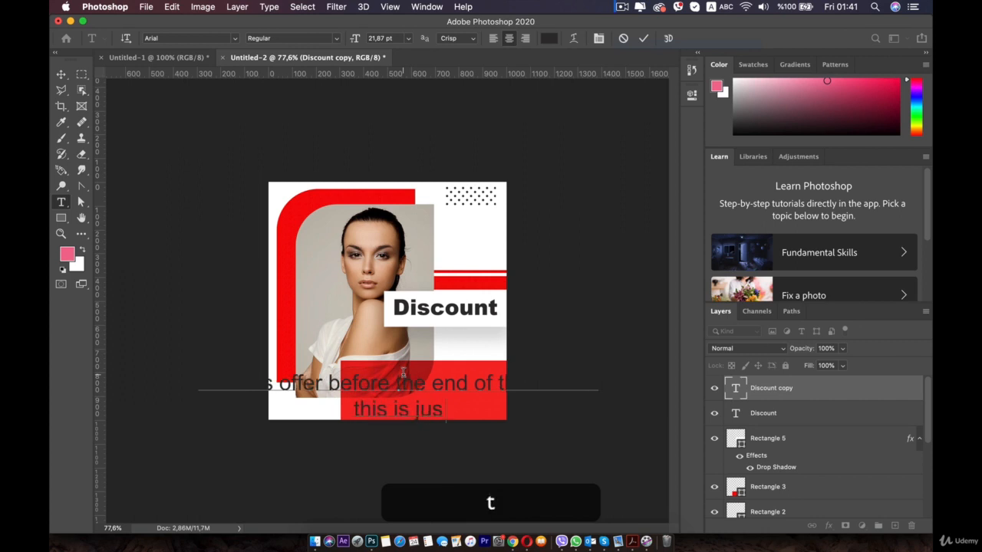
{"action": "type", "text": "this is just a test"}
Reduce the two-line offer text to 10.87 pt and move it to the upper edge of the lower red rectangle
{"action": "key", "text": "super+a"}
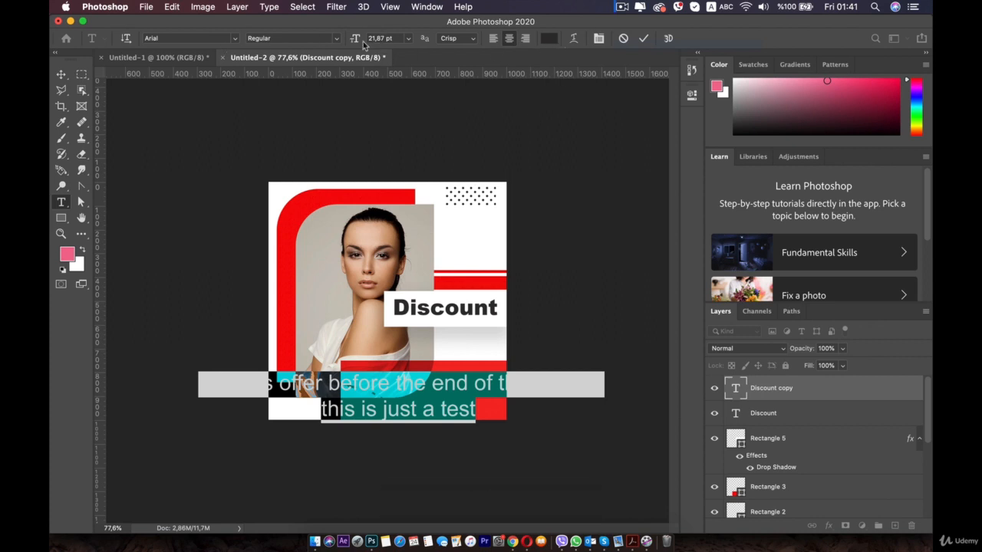
{"action": "left_click_drag", "start_coordinate": [355, 41], "coordinate": [166, 157]}
{"action": "left_click", "coordinate": [60, 74]}
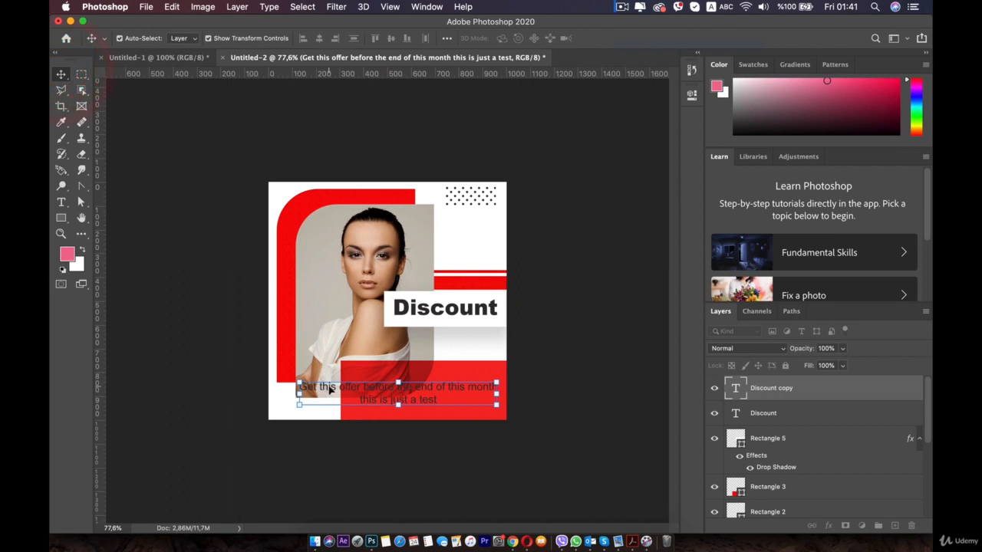
{"action": "left_click_drag", "start_coordinate": [330, 389], "coordinate": [371, 373]}
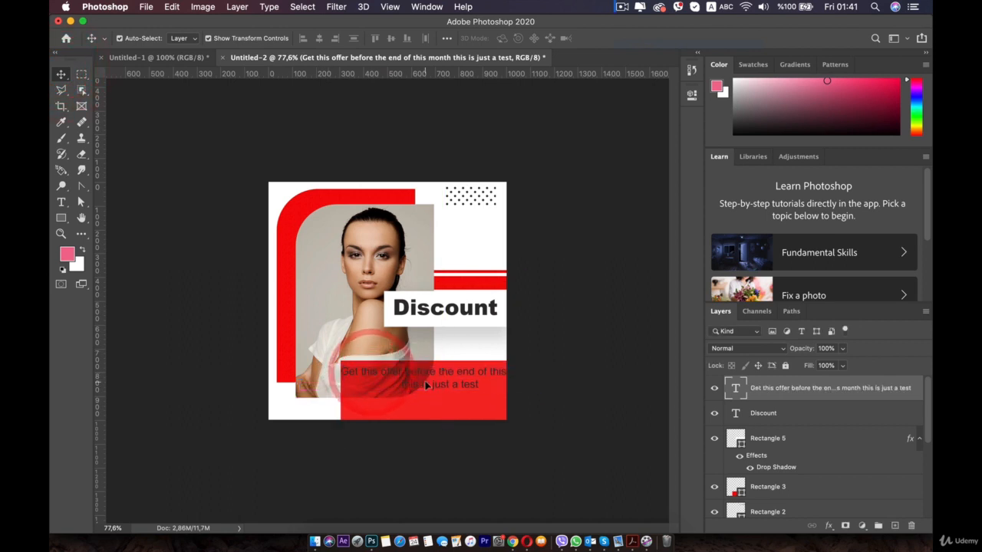
Colour the offer text white, sampled from the canvas background
{"action": "double_click", "coordinate": [426, 385]}
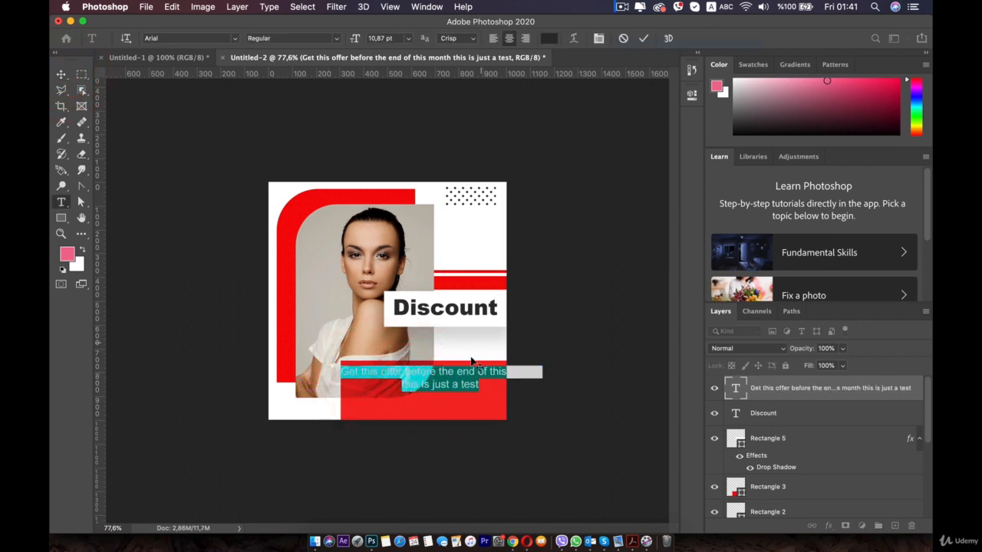
{"action": "left_click", "coordinate": [548, 39]}
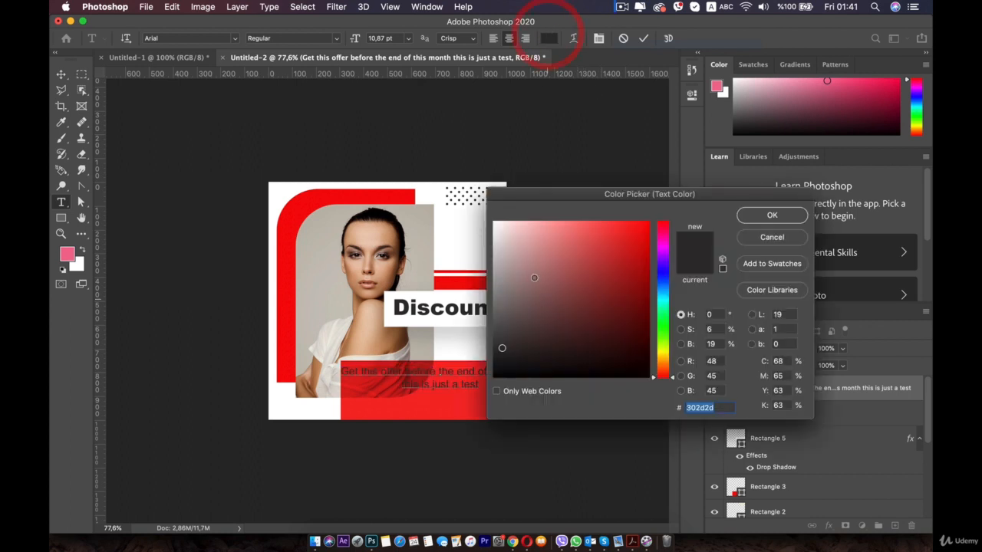
{"action": "left_click", "coordinate": [477, 193]}
{"action": "left_click", "coordinate": [771, 215]}
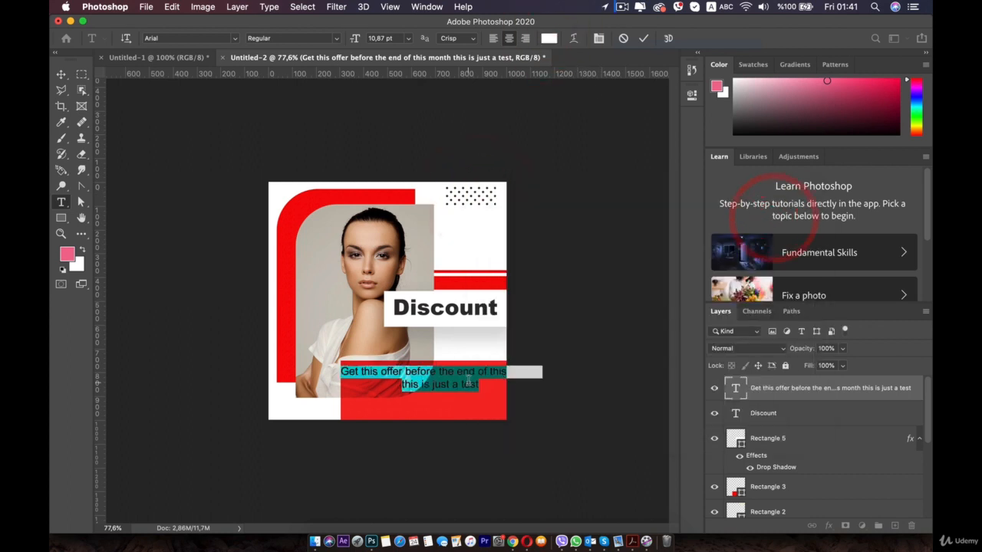
Left-align the offer text and move it to the left edge of the lower red rectangle
{"action": "left_click", "coordinate": [494, 39]}
{"action": "left_click", "coordinate": [62, 75]}
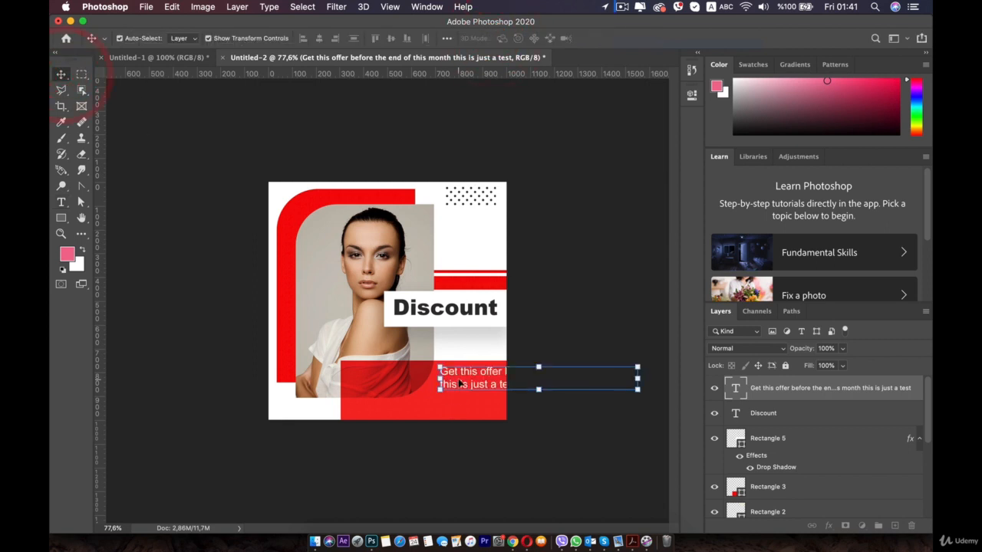
{"action": "left_click_drag", "start_coordinate": [459, 383], "coordinate": [369, 377]}
Break the offer text after "before the end" and join "this is just a test" onto the second line after "of this month"
{"action": "double_click", "coordinate": [373, 371]}
{"action": "left_click", "coordinate": [484, 374]}
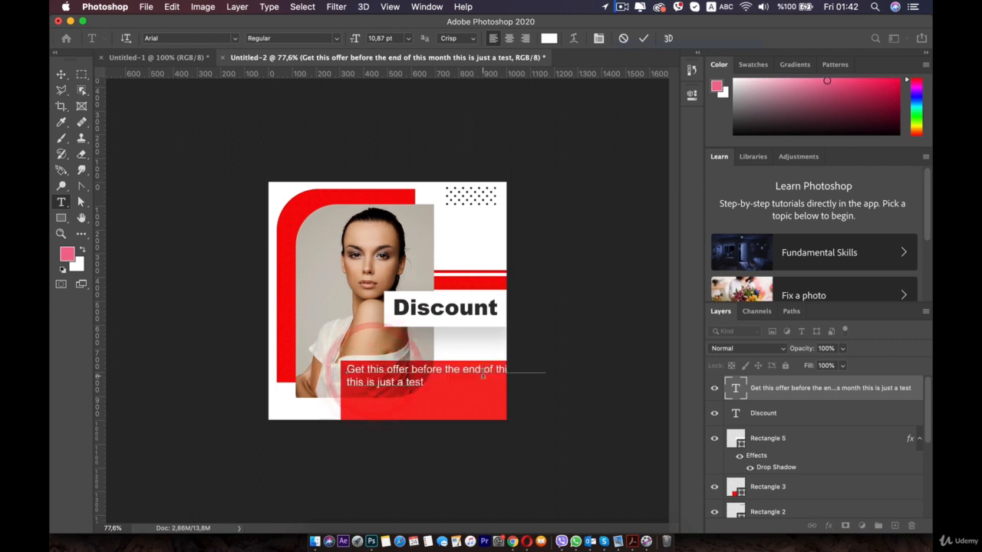
{"action": "key", "text": "Return"}
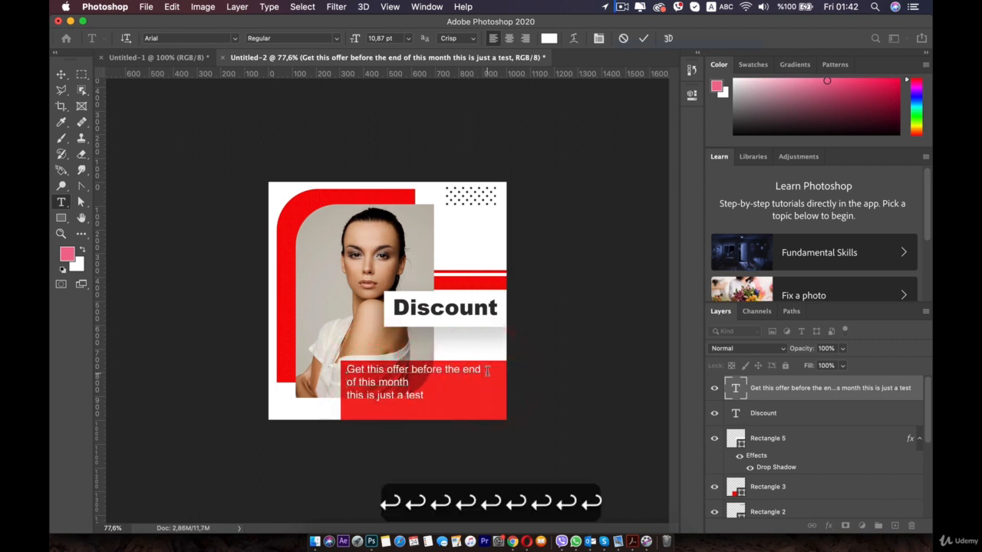
{"action": "left_click", "coordinate": [347, 395]}
{"action": "key", "text": "BackSpace"}
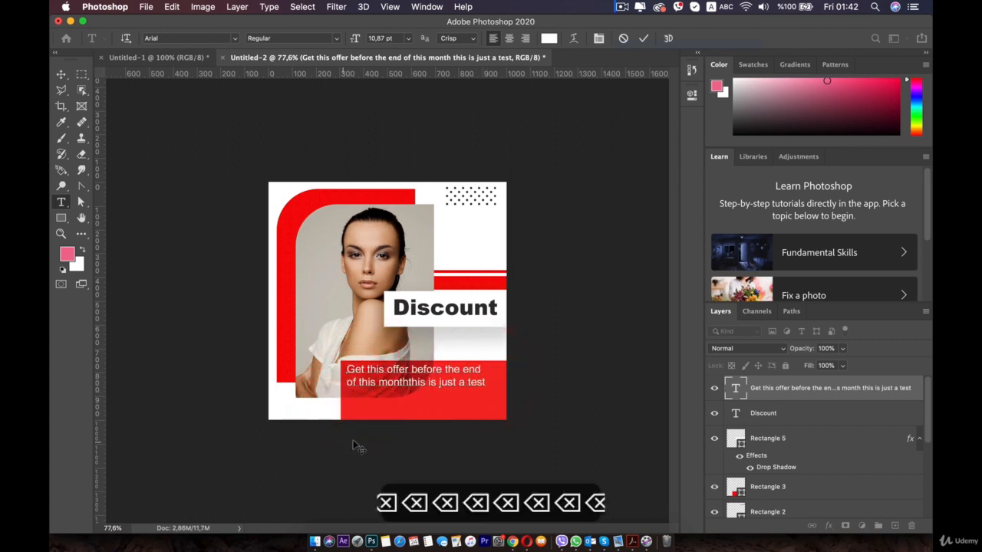
Shift the offer text slightly down inside the lower red rectangle and deselect it
{"action": "left_click", "coordinate": [60, 74]}
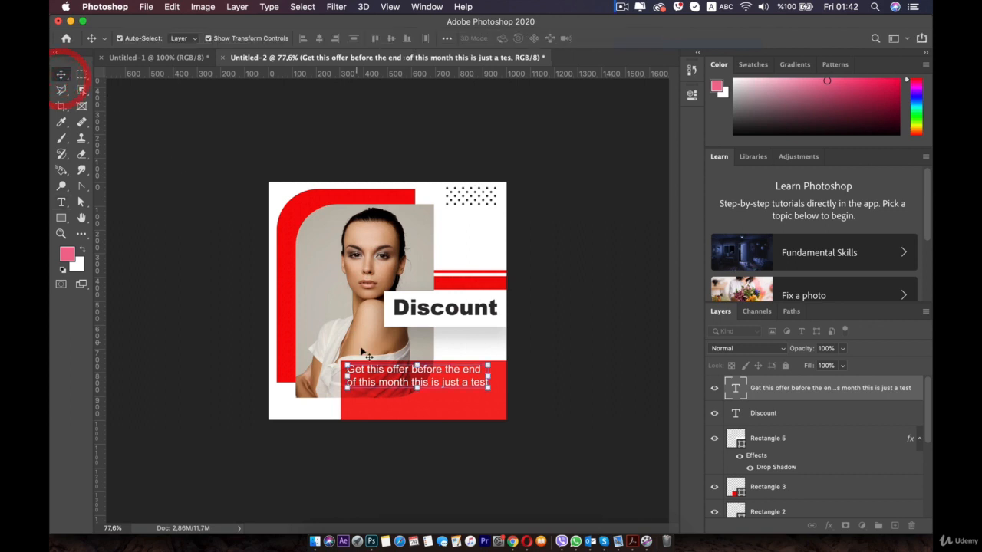
{"action": "left_click_drag", "start_coordinate": [378, 379], "coordinate": [377, 383]}
{"action": "left_click", "coordinate": [600, 364]}
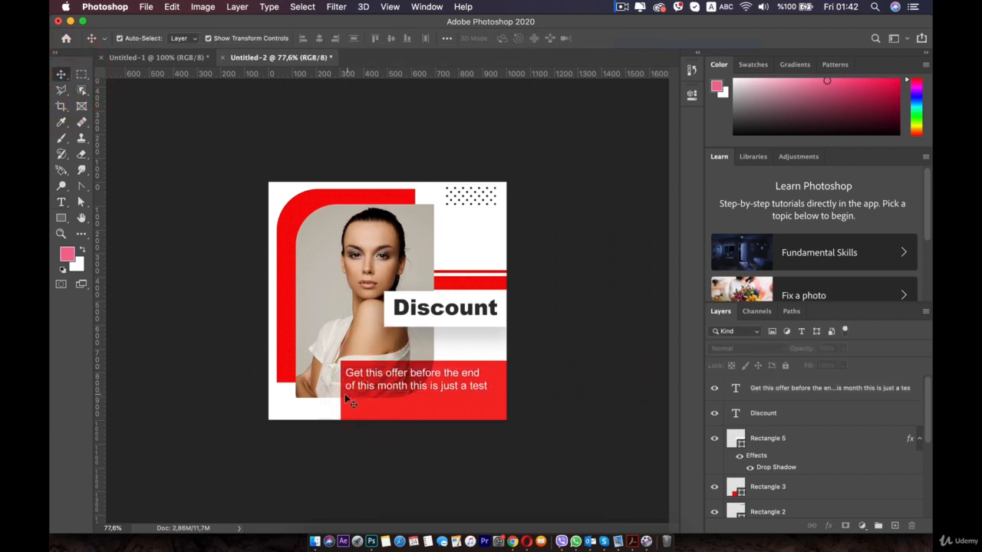
Nudge the Discount text slightly down to centre it in the white rectangle, and deselect it
{"action": "scroll", "coordinate": [507, 284], "scroll_direction": "down", "scroll_amount": 4}
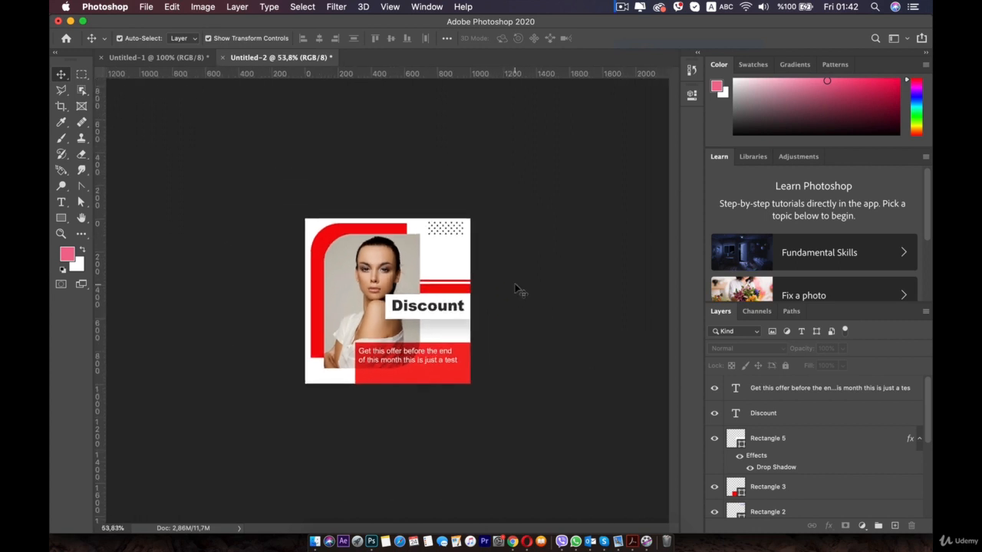
{"action": "scroll", "coordinate": [514, 284], "scroll_direction": "up", "scroll_amount": 5}
{"action": "left_click", "coordinate": [385, 408]}
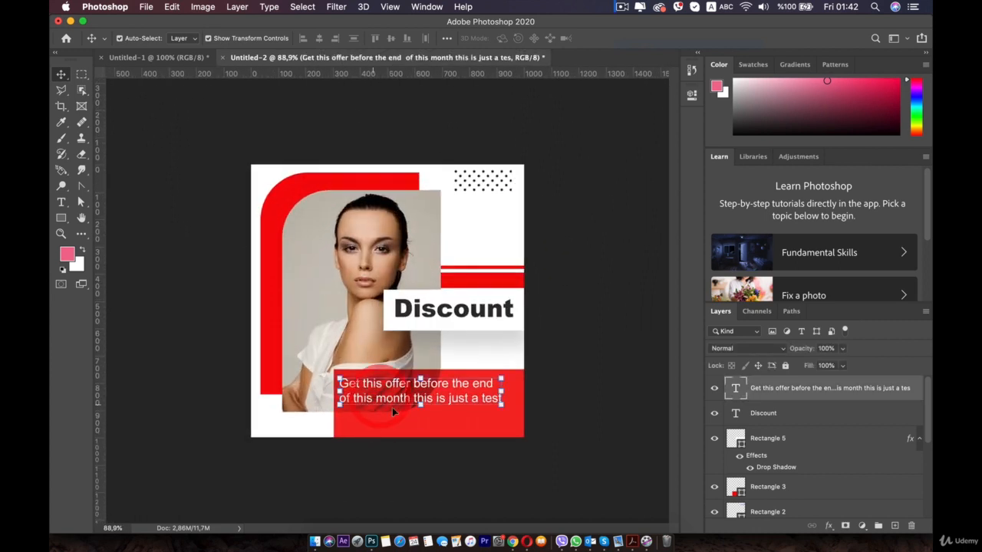
{"action": "left_click", "coordinate": [248, 373]}
{"action": "left_click", "coordinate": [430, 311]}
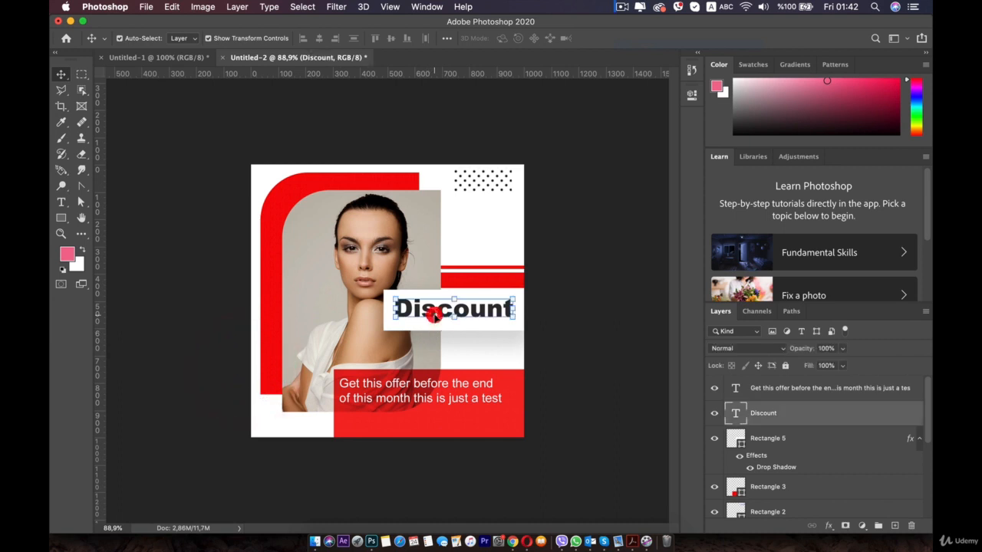
{"action": "key", "text": "Down"}
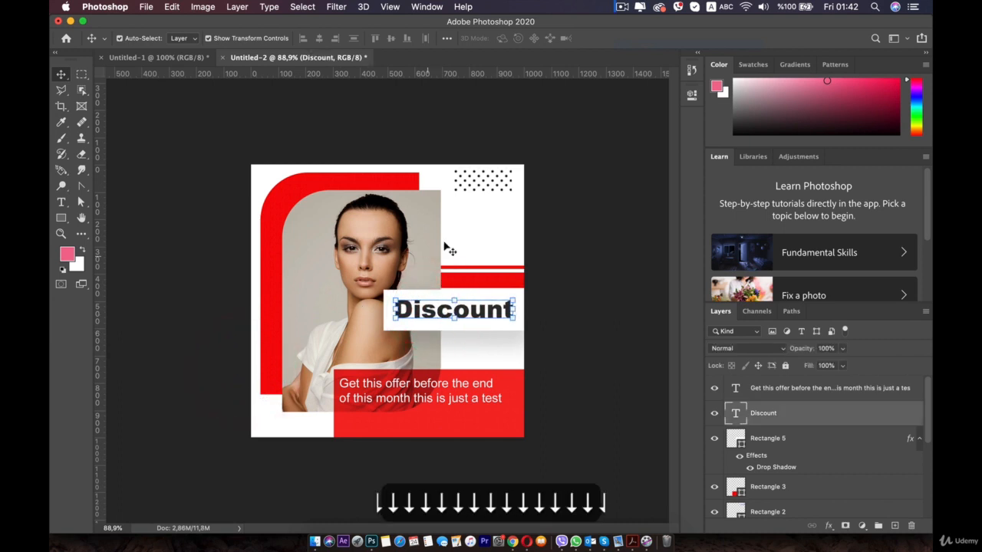
{"action": "left_click", "coordinate": [563, 217]}
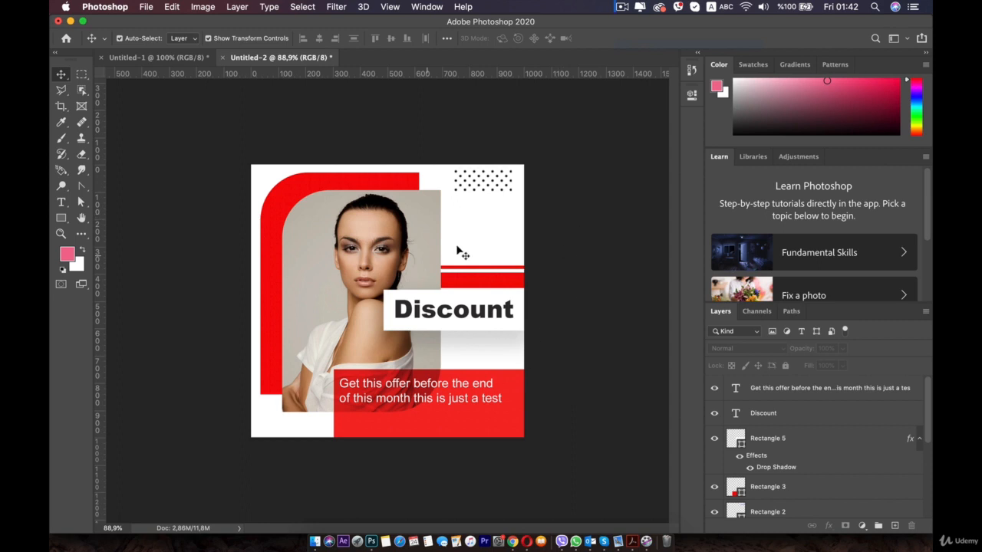
{"action": "left_click", "coordinate": [399, 395]}
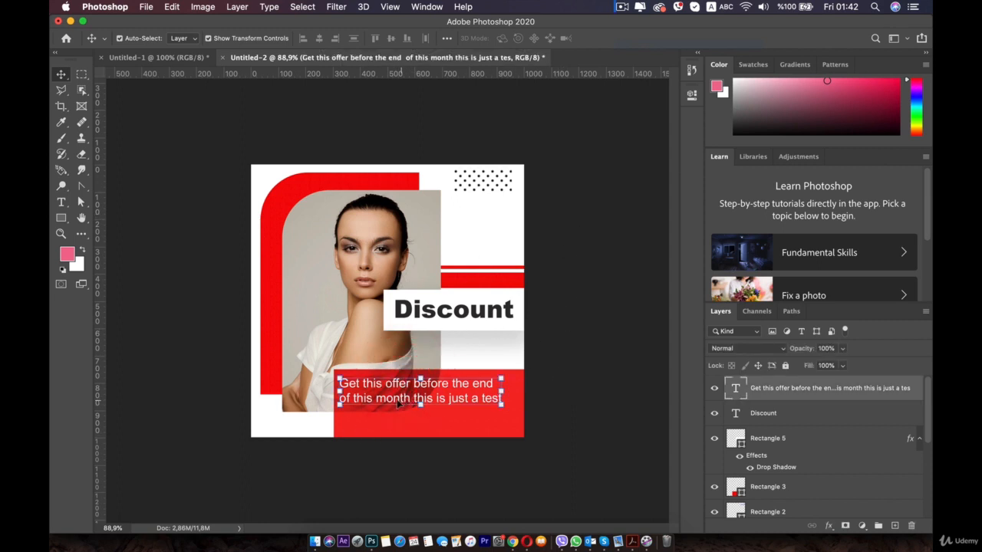
{"action": "left_click", "coordinate": [188, 285]}
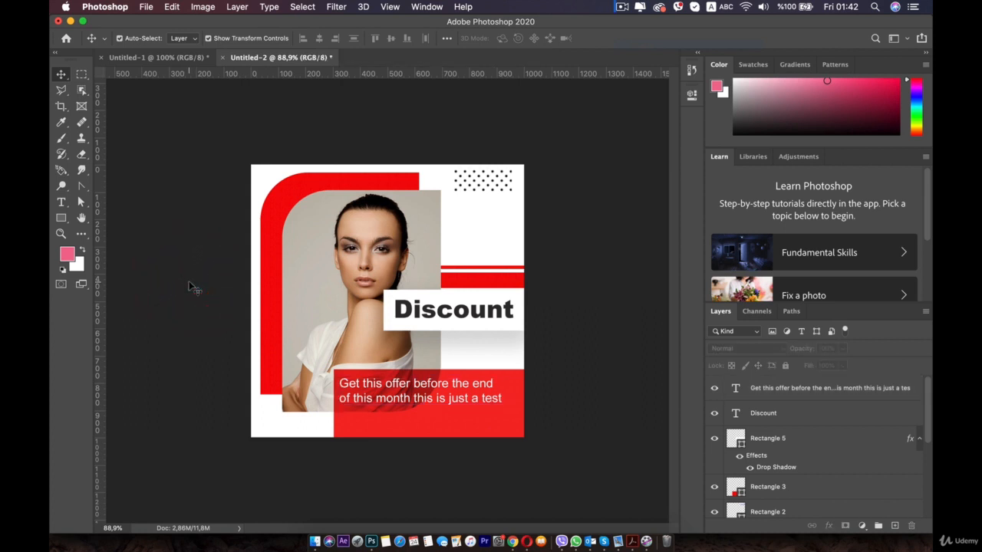